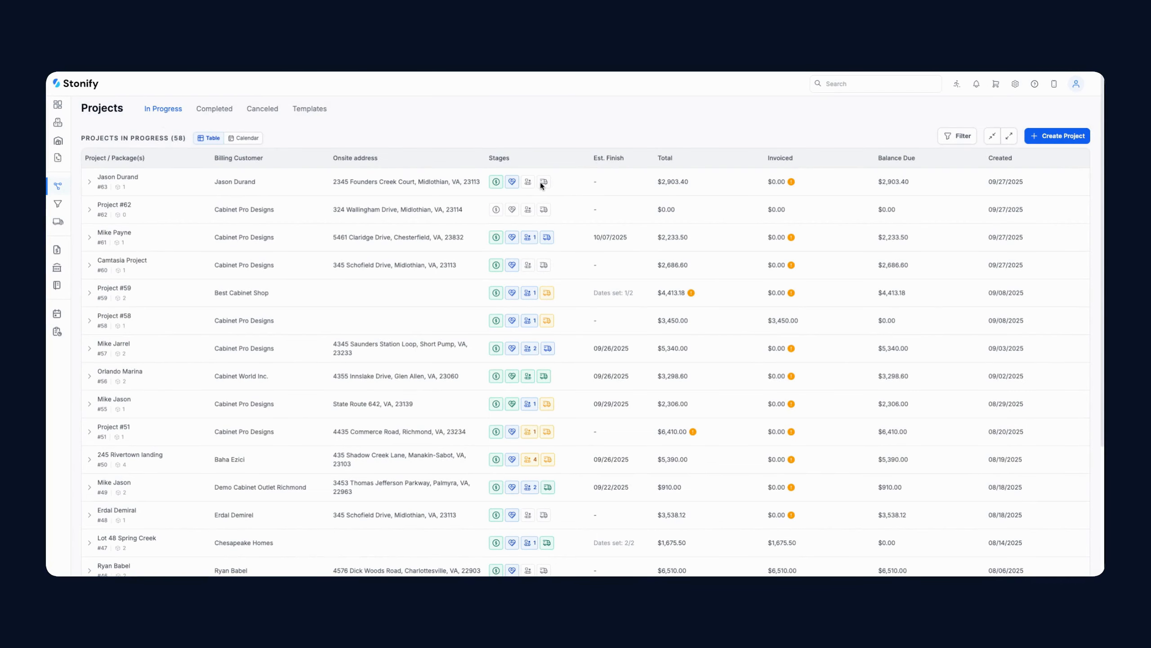
Start a new project with Cabinet Pro Designs as the billing customer
click(1058, 136)
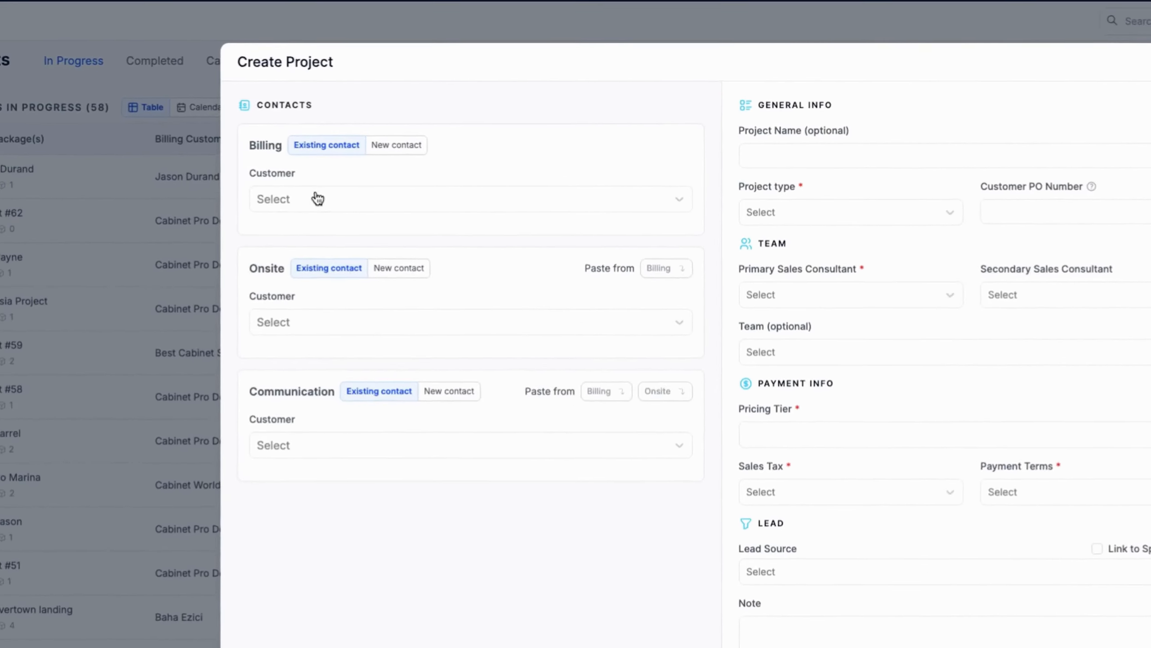
click(315, 196)
click(347, 246)
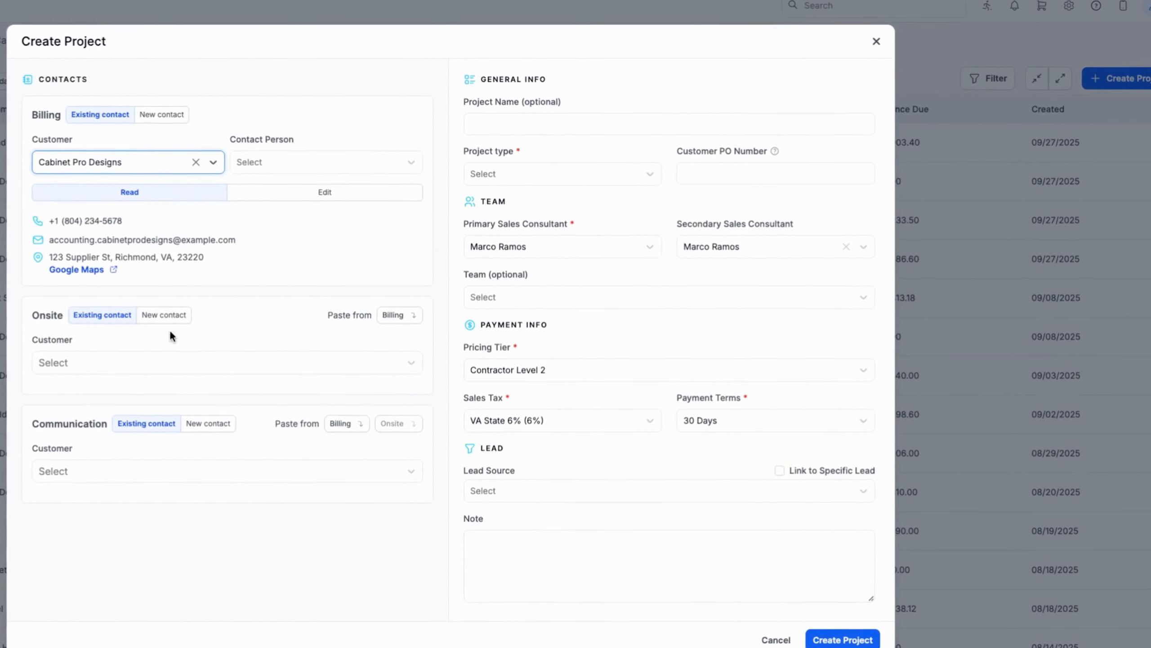
Add a new onsite contact with first name, last name and primary phone number
click(368, 305)
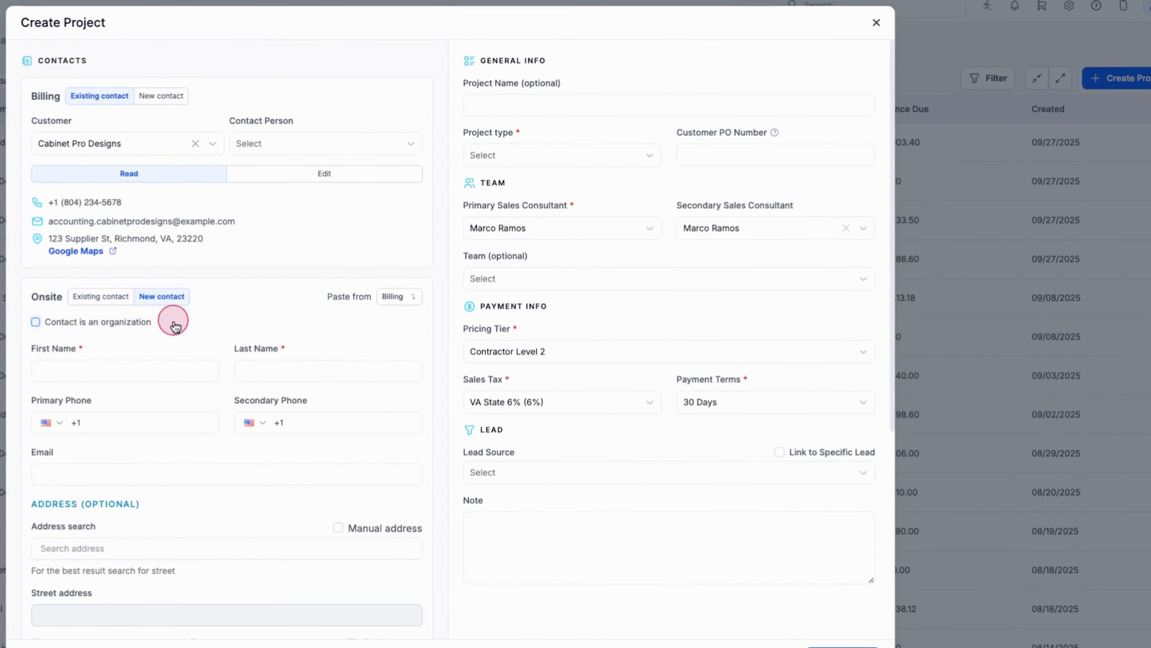
click(140, 370)
key(Tab)
key(Tab)
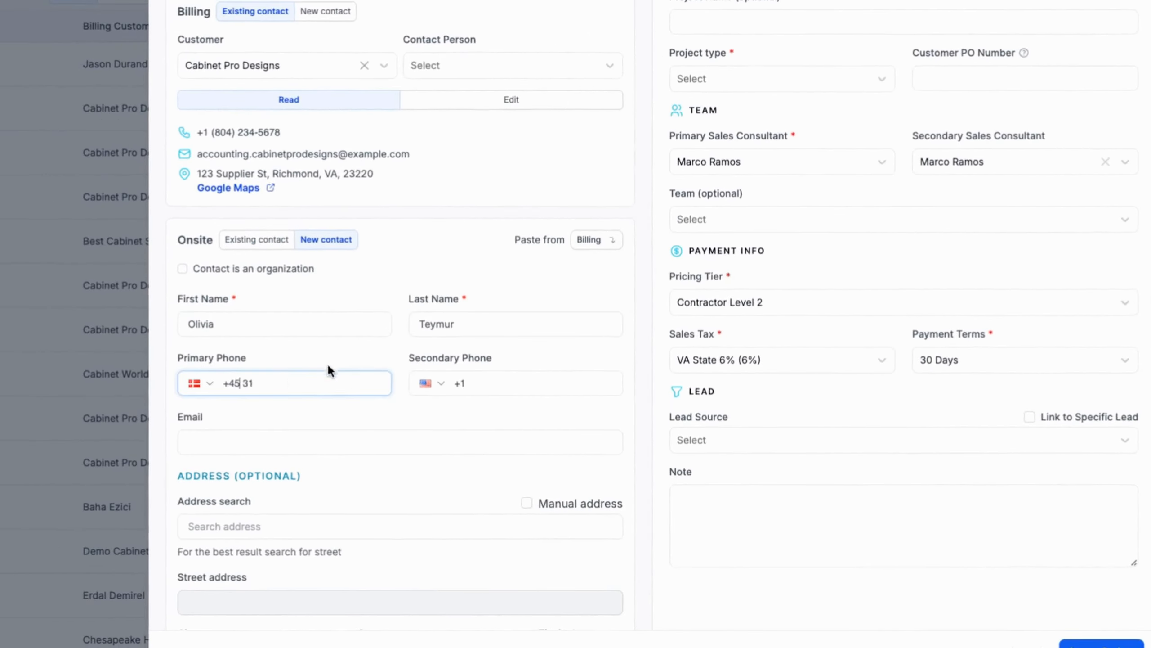
Set the onsite contact's address from the first suggested search result
scroll(411, 382, down, 3)
click(411, 382)
text(234)
click(384, 406)
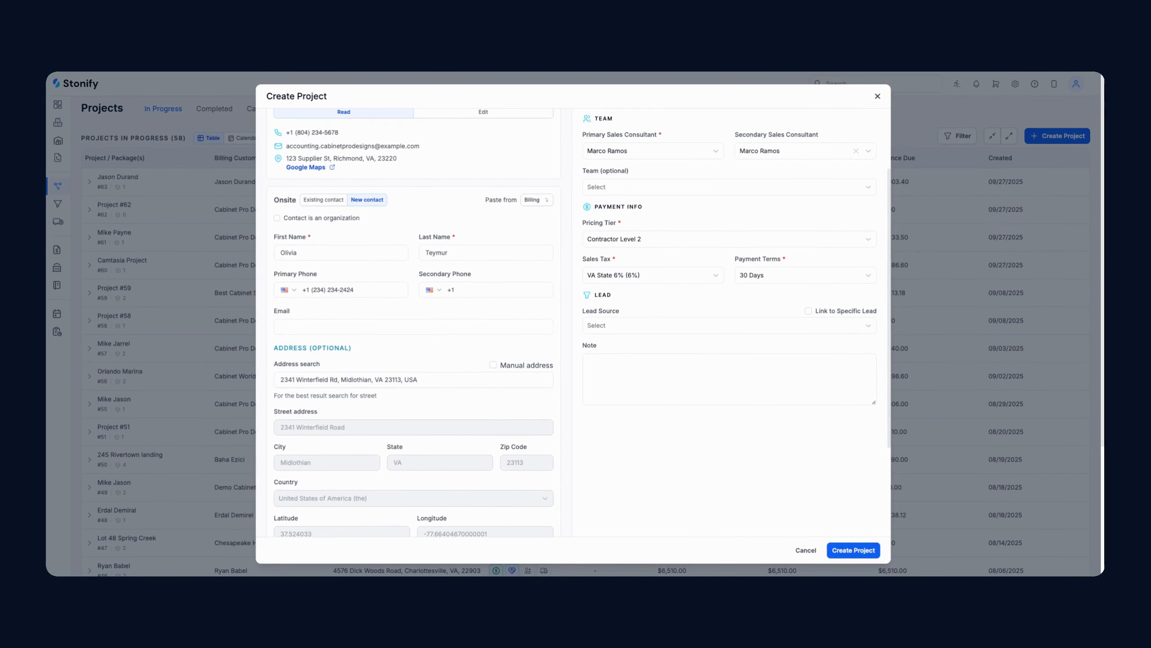
scroll(613, 224, down, 2)
scroll(613, 224, up, 4)
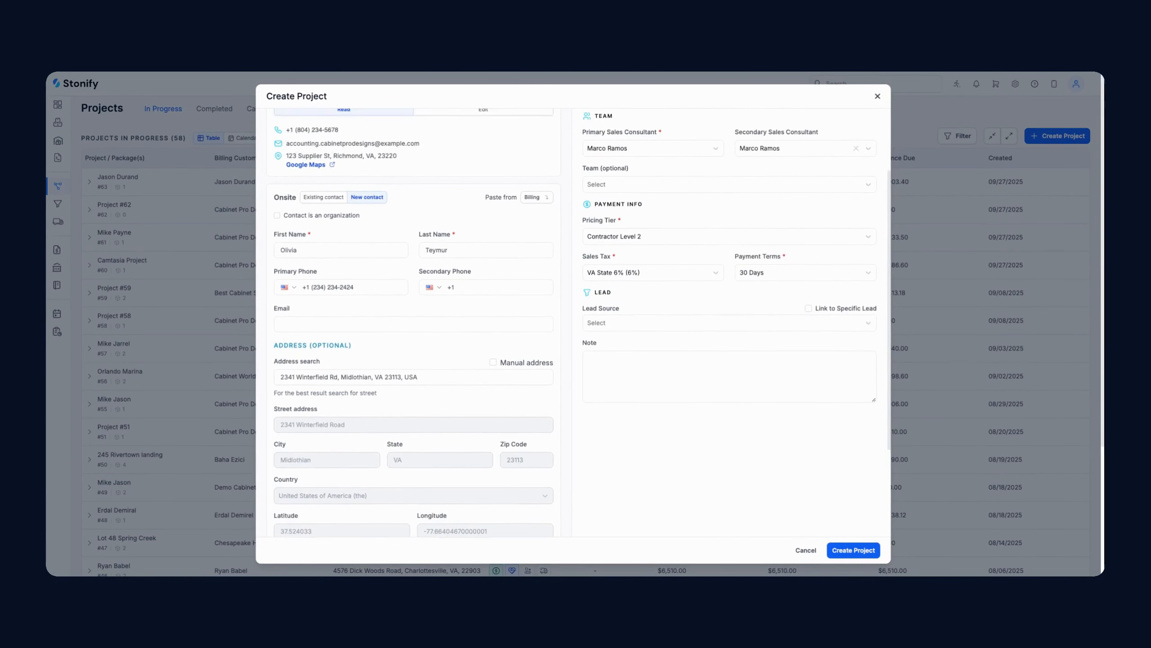
Name the project after the onsite contact, choose the Contractor type, and create it
click(663, 154)
click(652, 190)
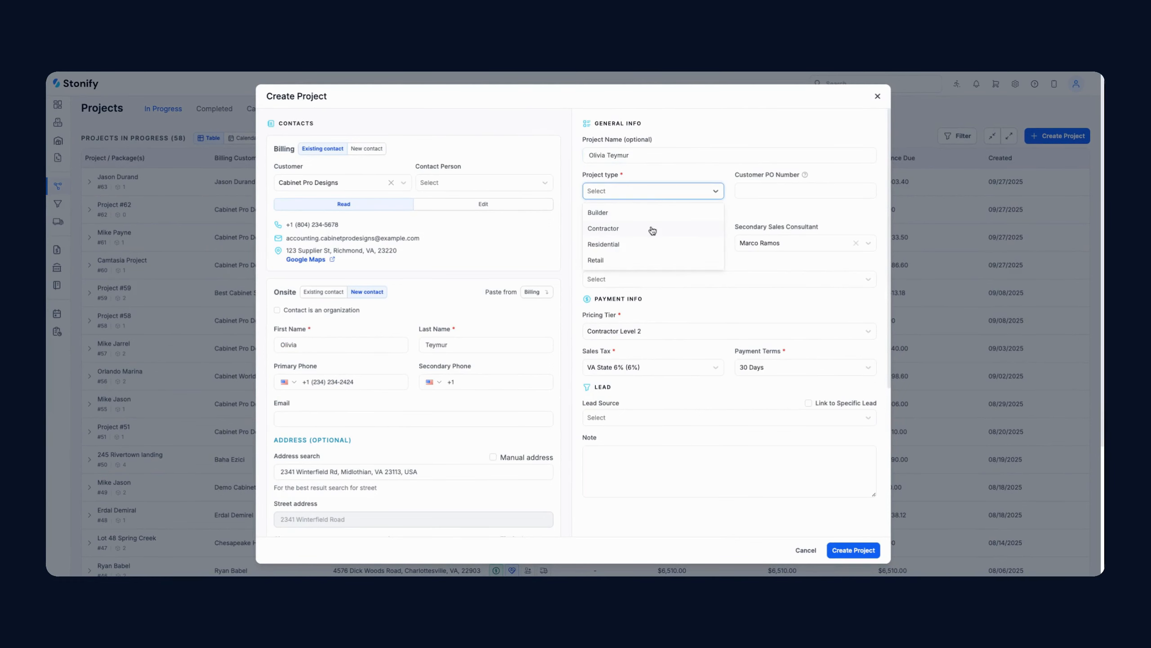
click(603, 228)
click(852, 550)
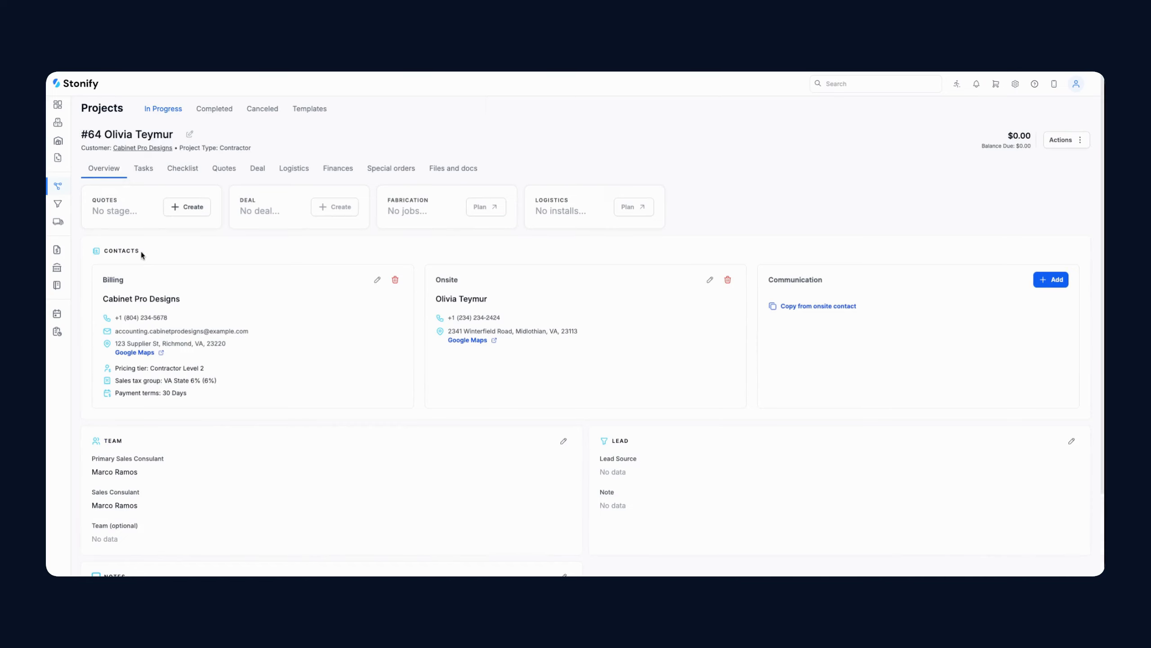
Create Quote #64 and choose the Kitchen Package template for a new package
click(182, 208)
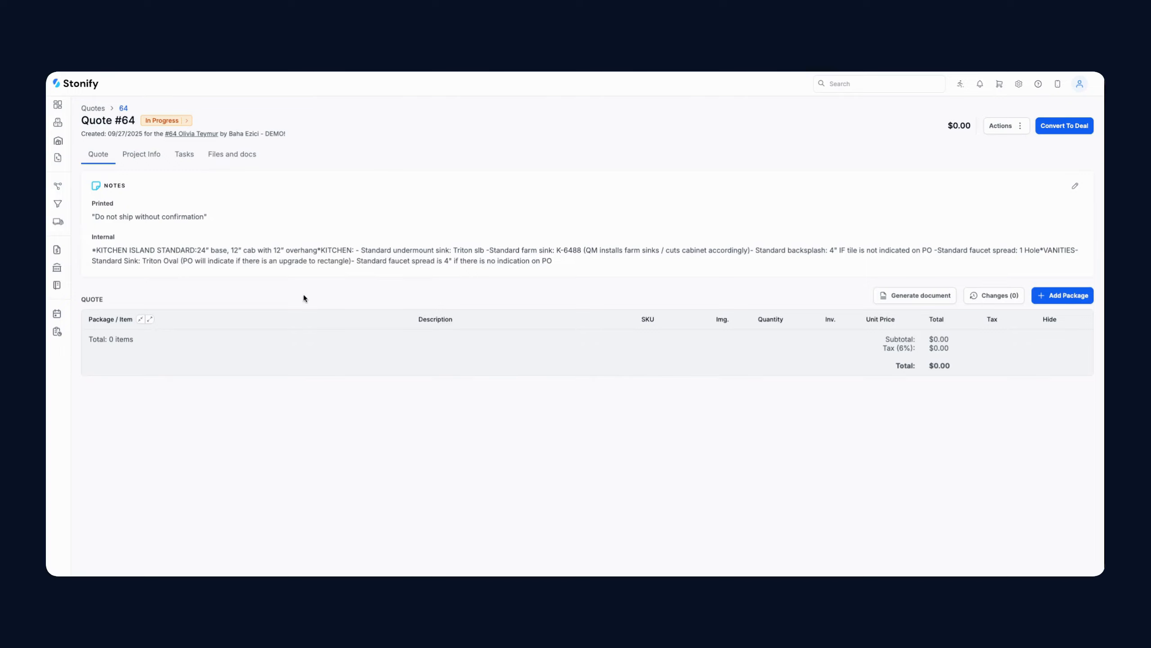
click(1062, 295)
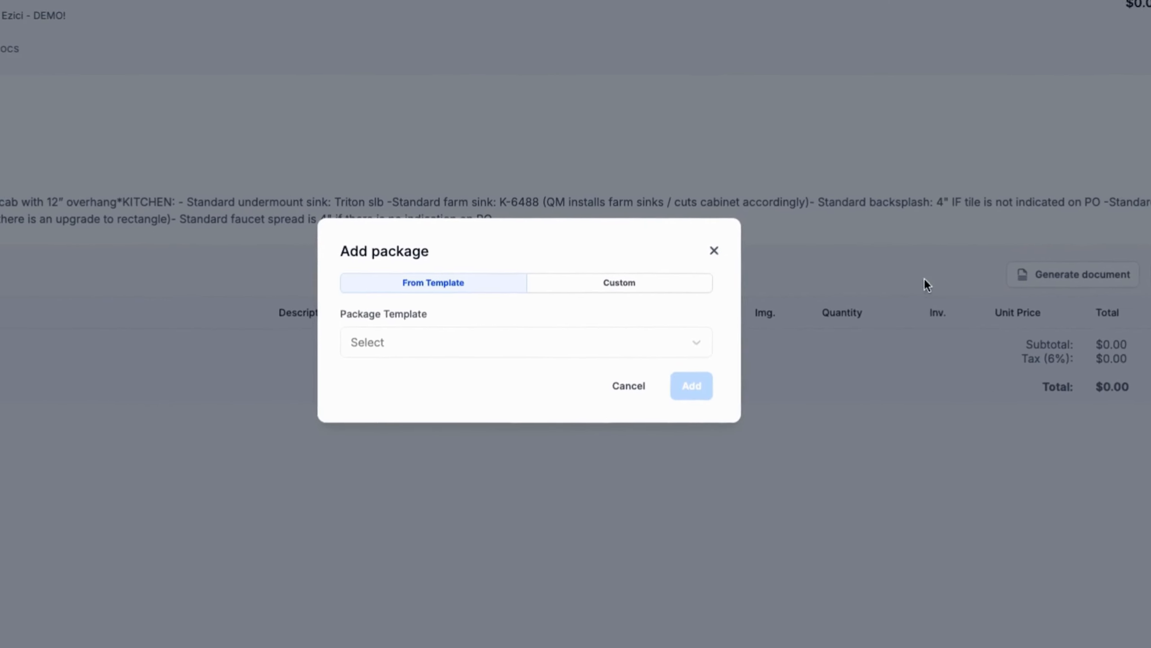
click(494, 346)
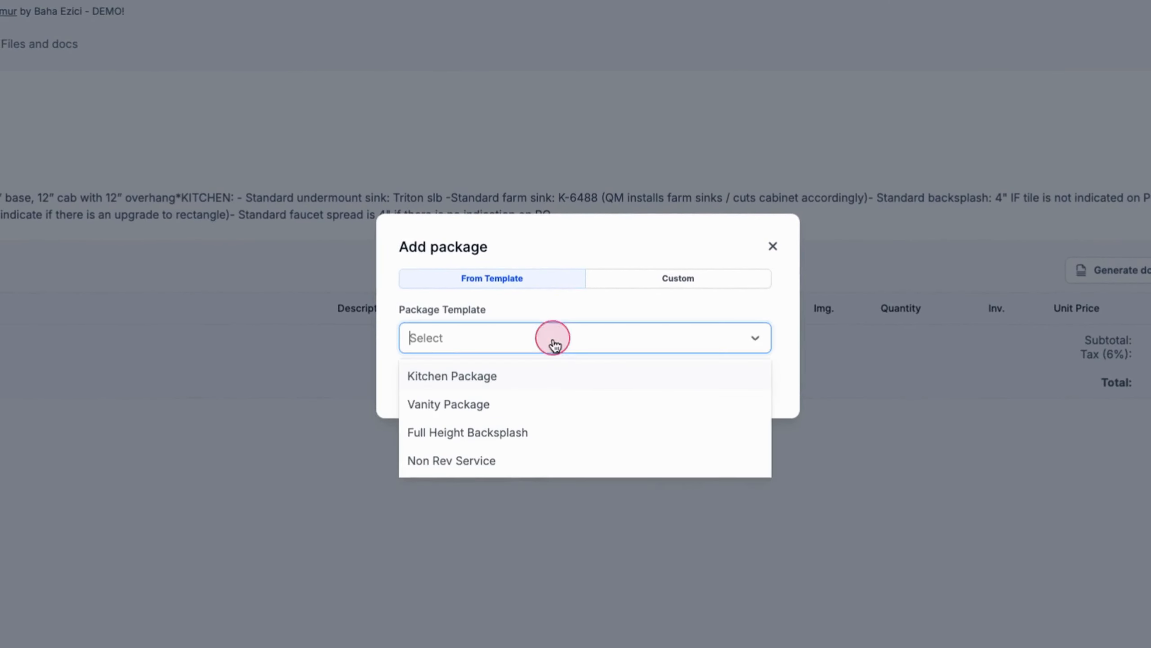
click(452, 375)
Add the Kitchen Package to the quote
click(749, 379)
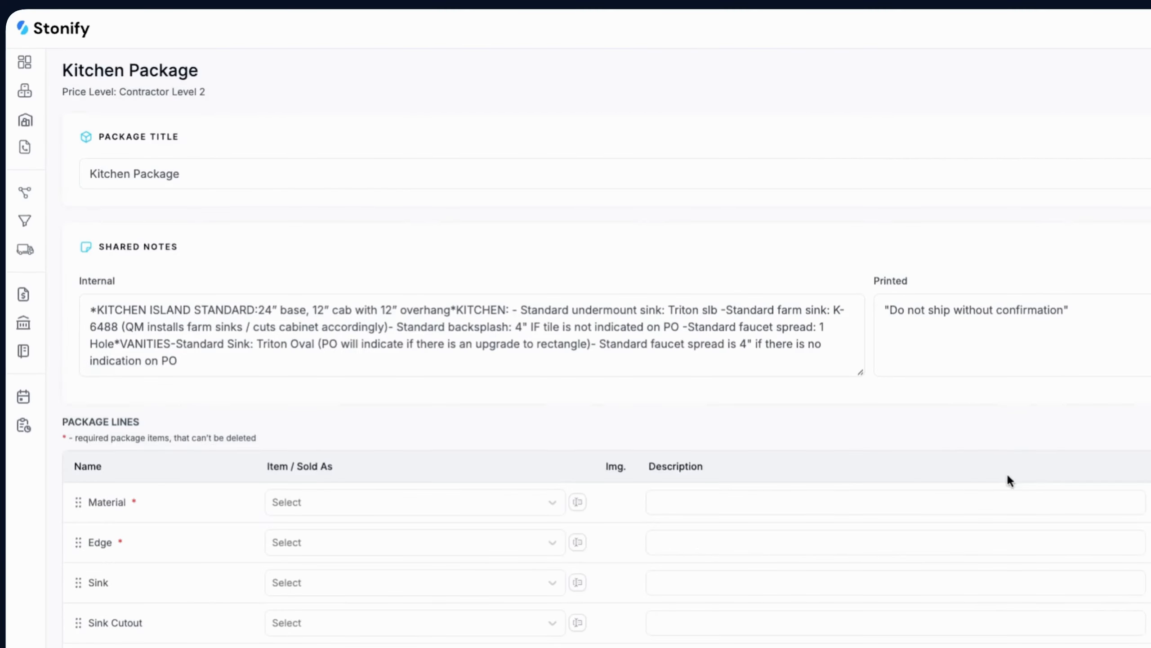
triple_click(111, 174)
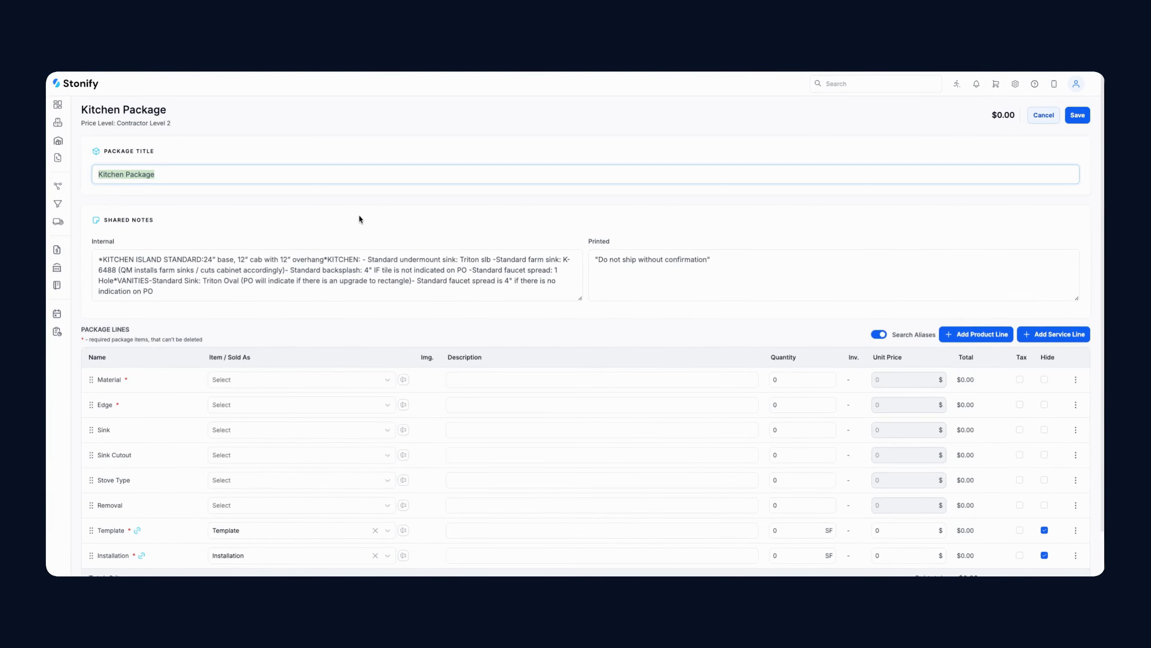
click(490, 241)
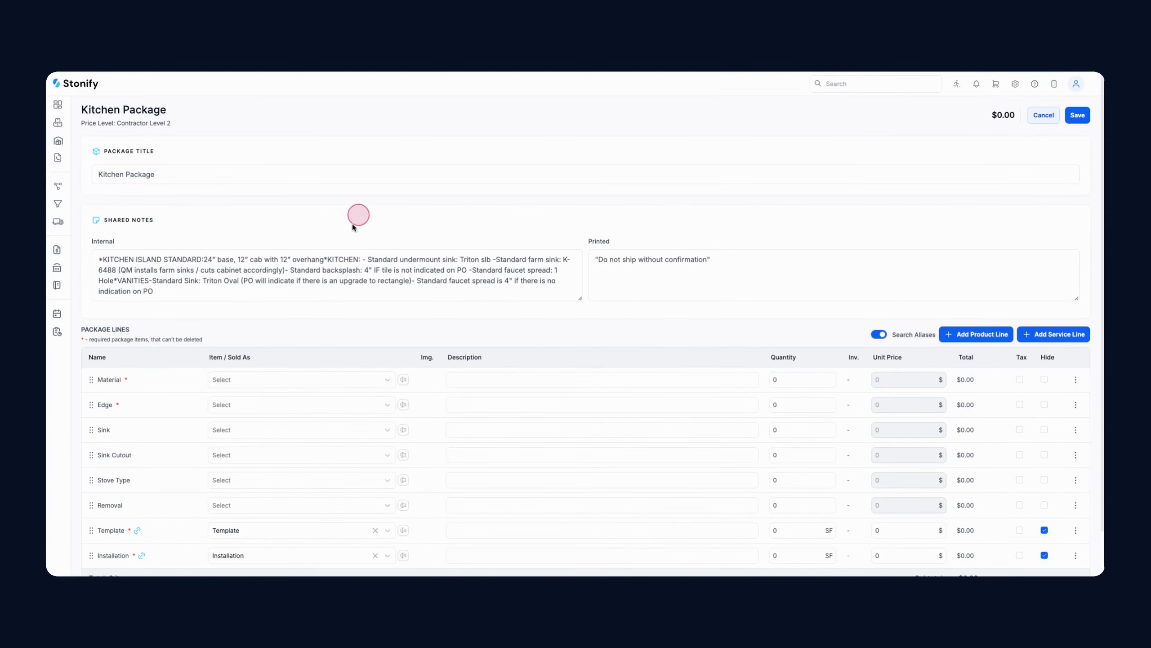
Set the Material line to Black Pearl at 45 SF and review its slab inventory
click(241, 383)
click(260, 452)
click(890, 381)
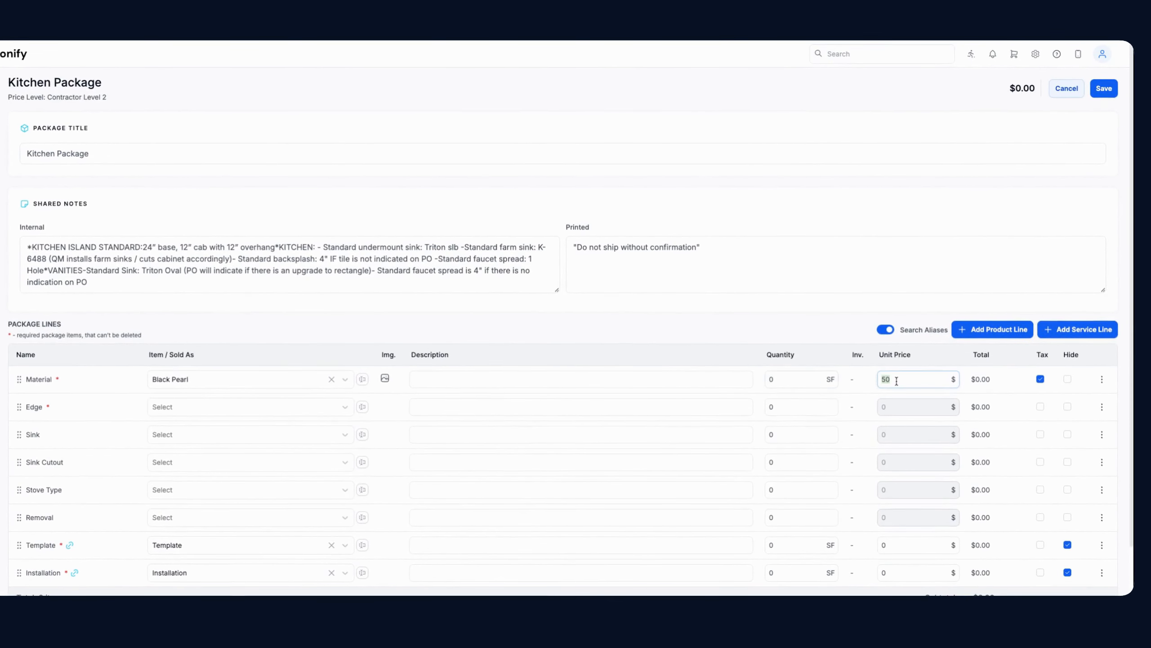
double_click(896, 381)
click(799, 383)
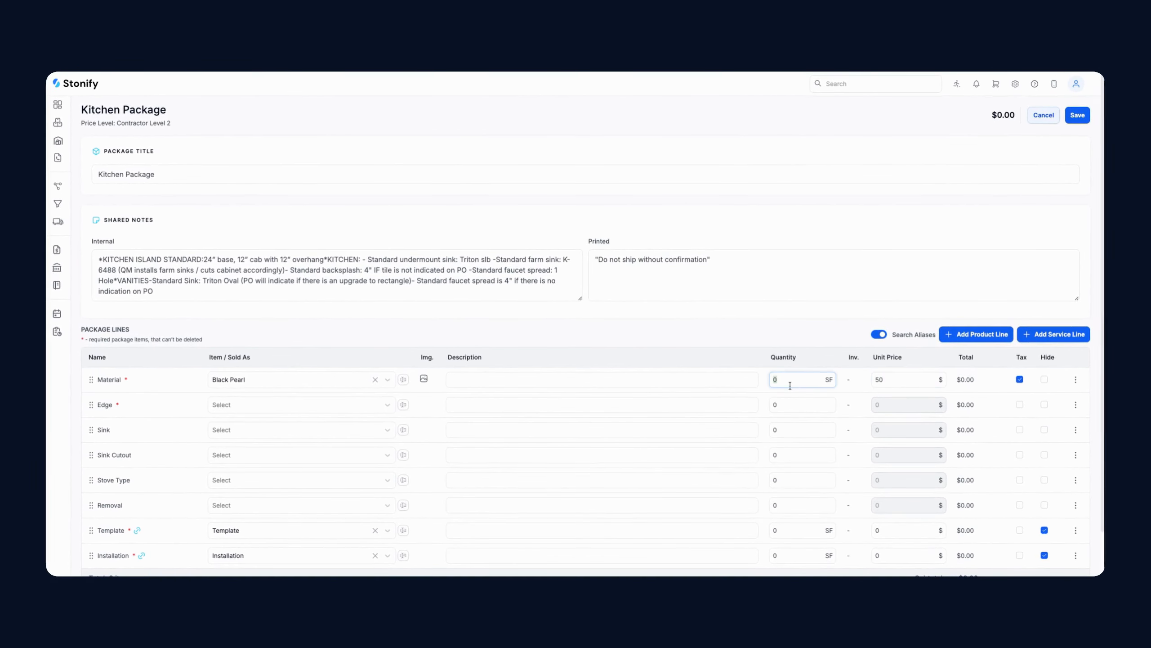
text(45)
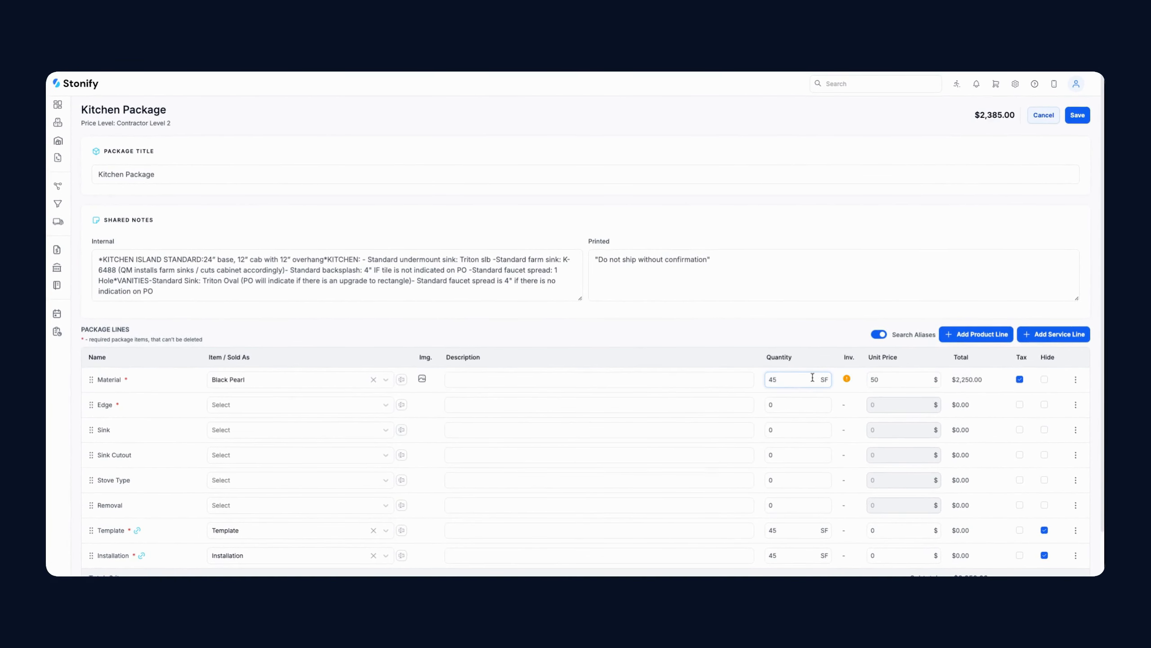
click(847, 379)
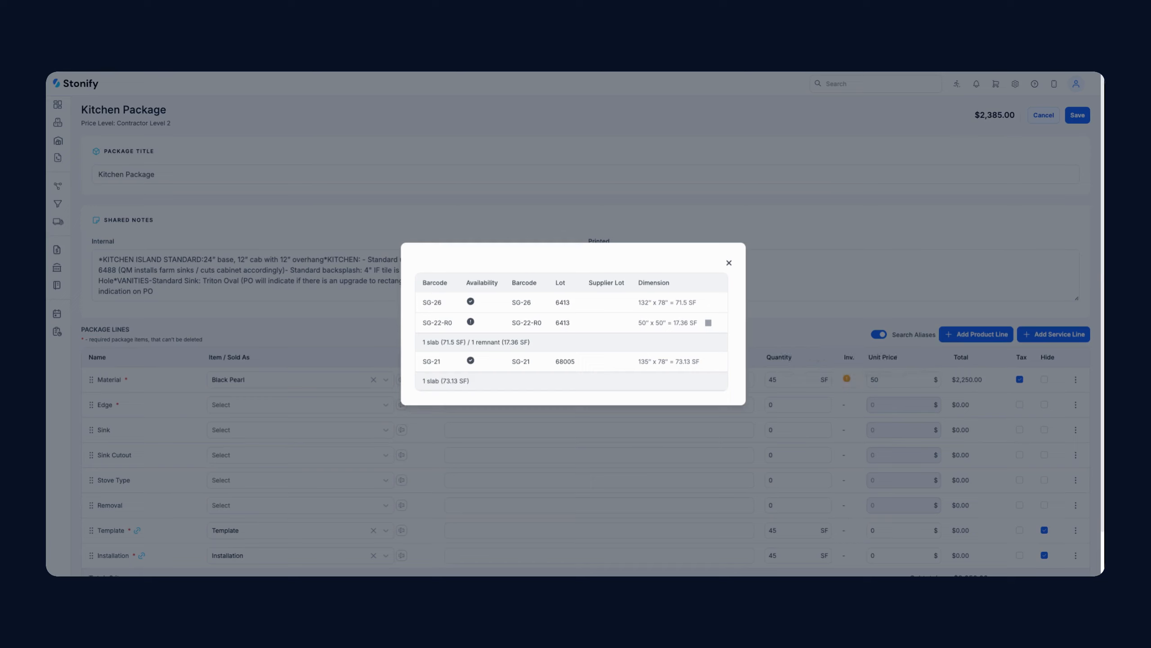
click(729, 263)
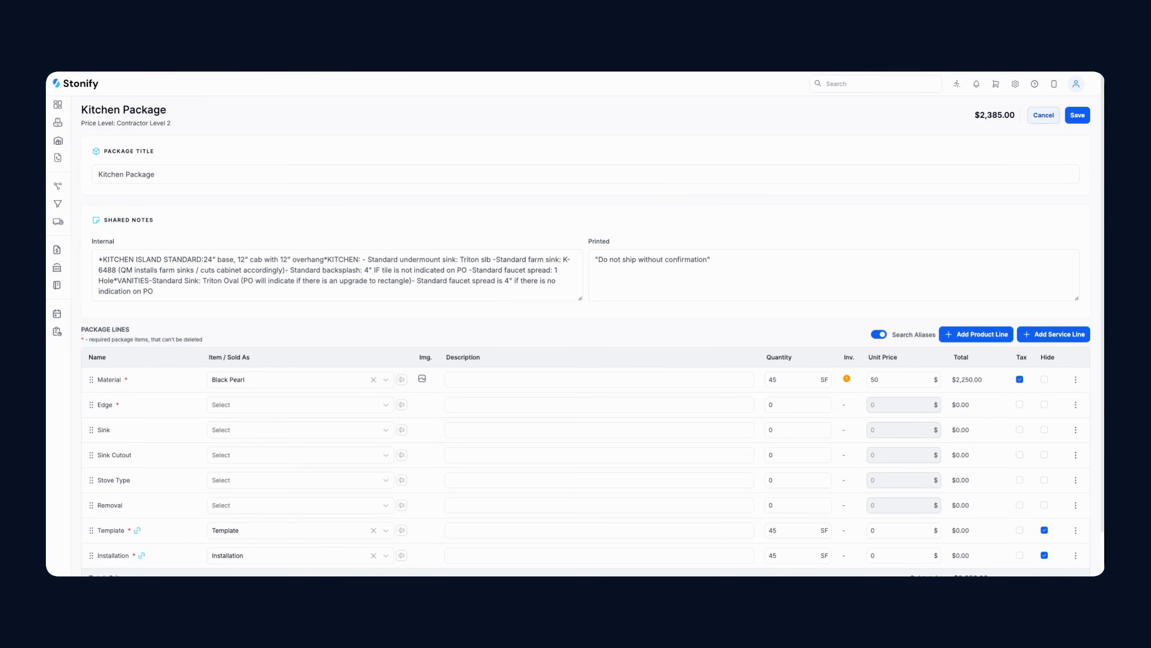
Add two optional Material rows: Blanco City Silestone and Brittanicca Warm Cambria
click(1076, 379)
click(1075, 399)
click(333, 406)
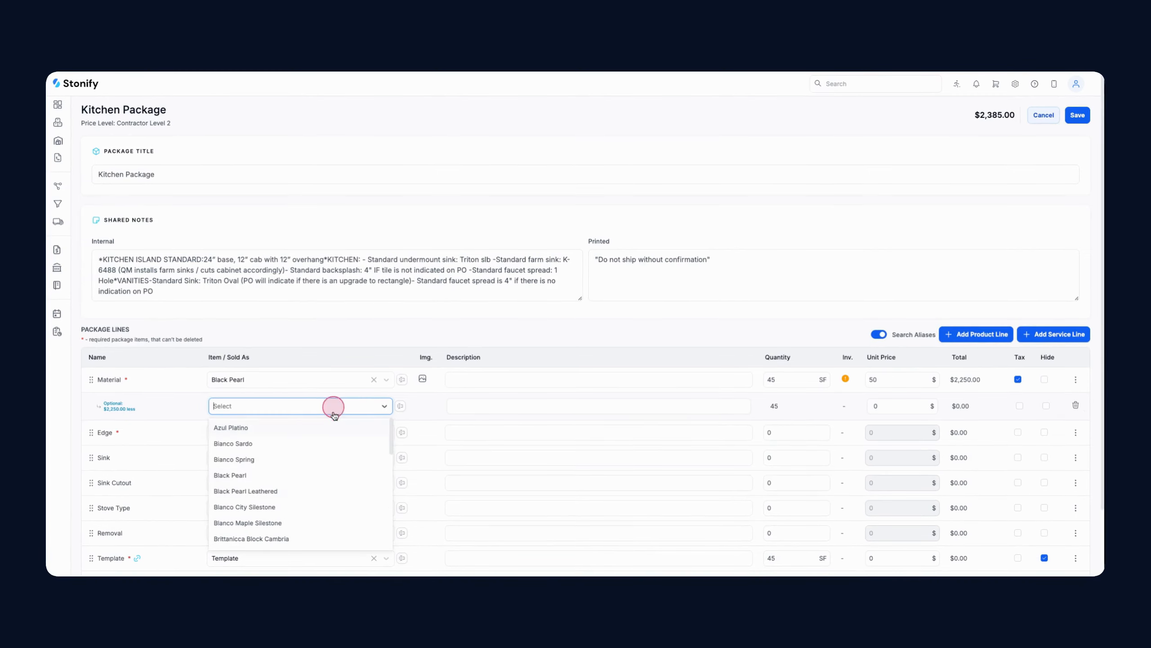
click(318, 507)
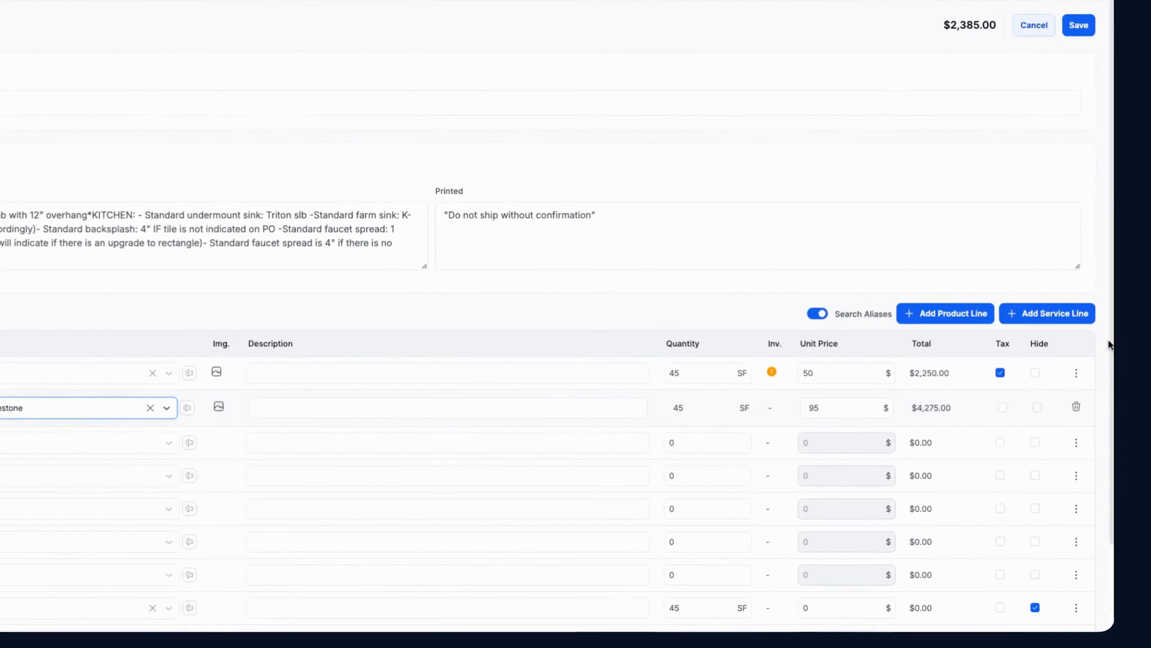
click(1076, 380)
click(1072, 399)
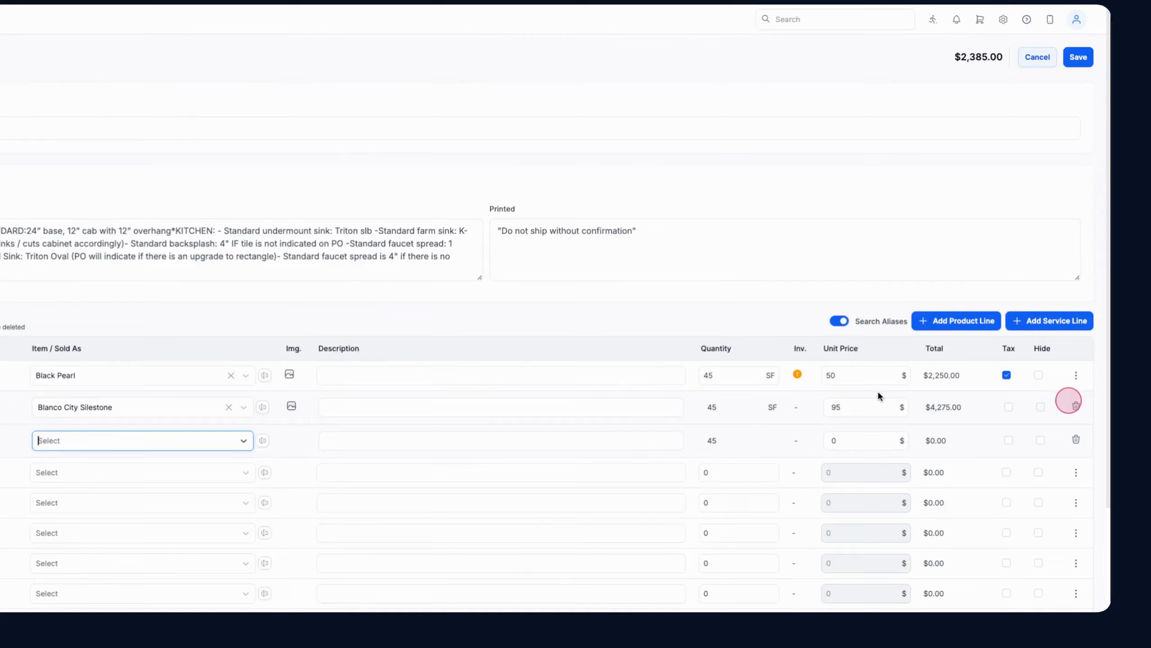
click(339, 442)
scroll(292, 489, down, 3)
click(297, 537)
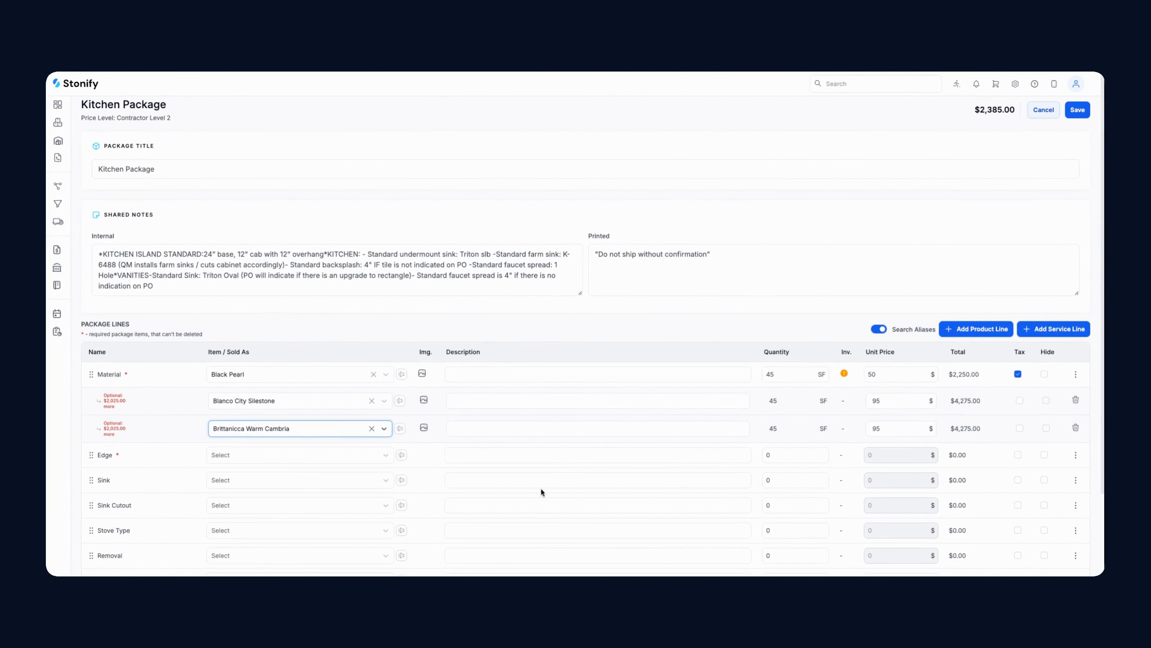
Set the edge to 1/2" Bullnose with quantity 34
click(273, 455)
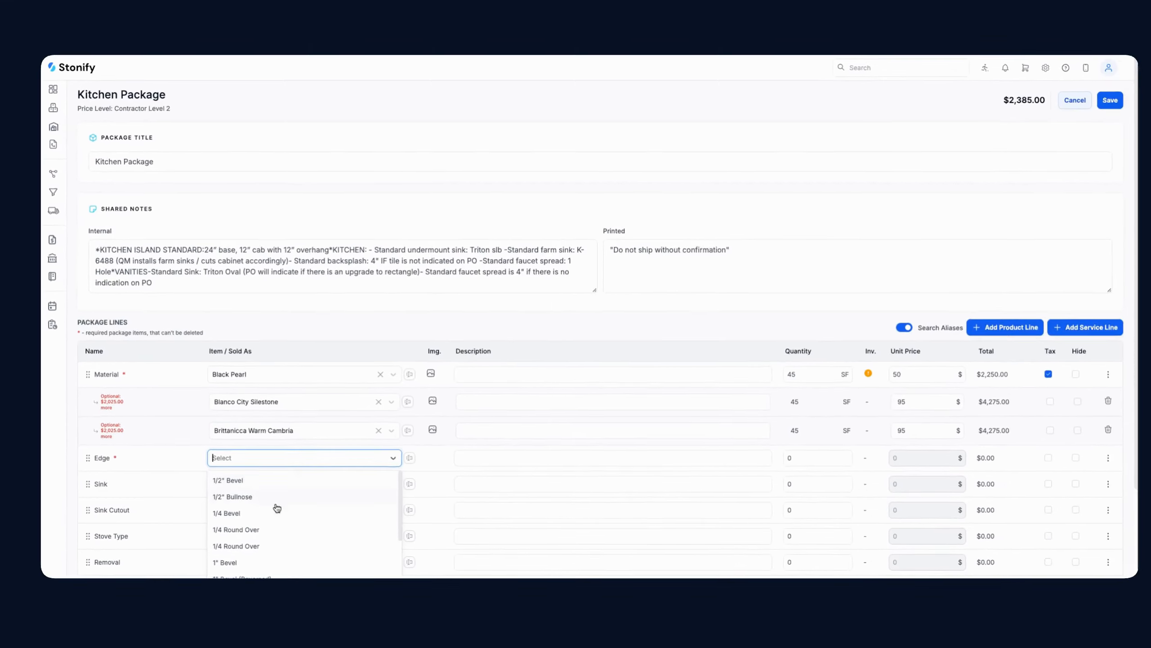
click(276, 499)
click(795, 456)
text(34)
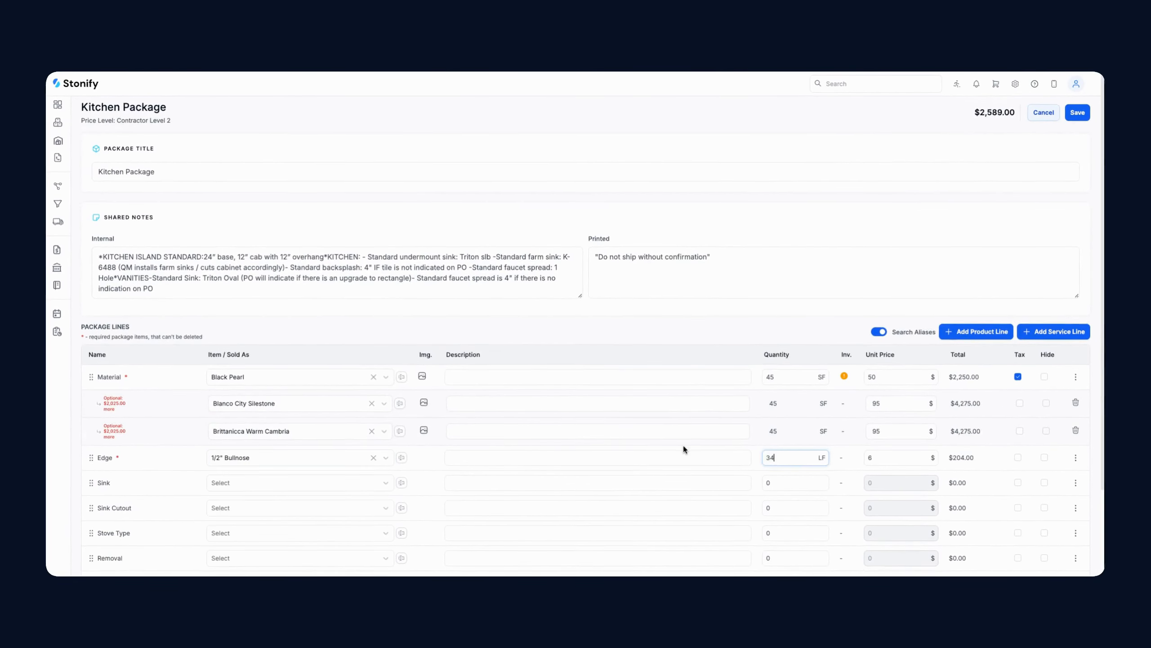
scroll(968, 357, down, 2)
Choose 3018 Stainless Steel sink, Undermount Sink cutout, Cooktop (Drop-In) and Removal Existing Stone/Tile
click(295, 380)
click(313, 403)
click(273, 406)
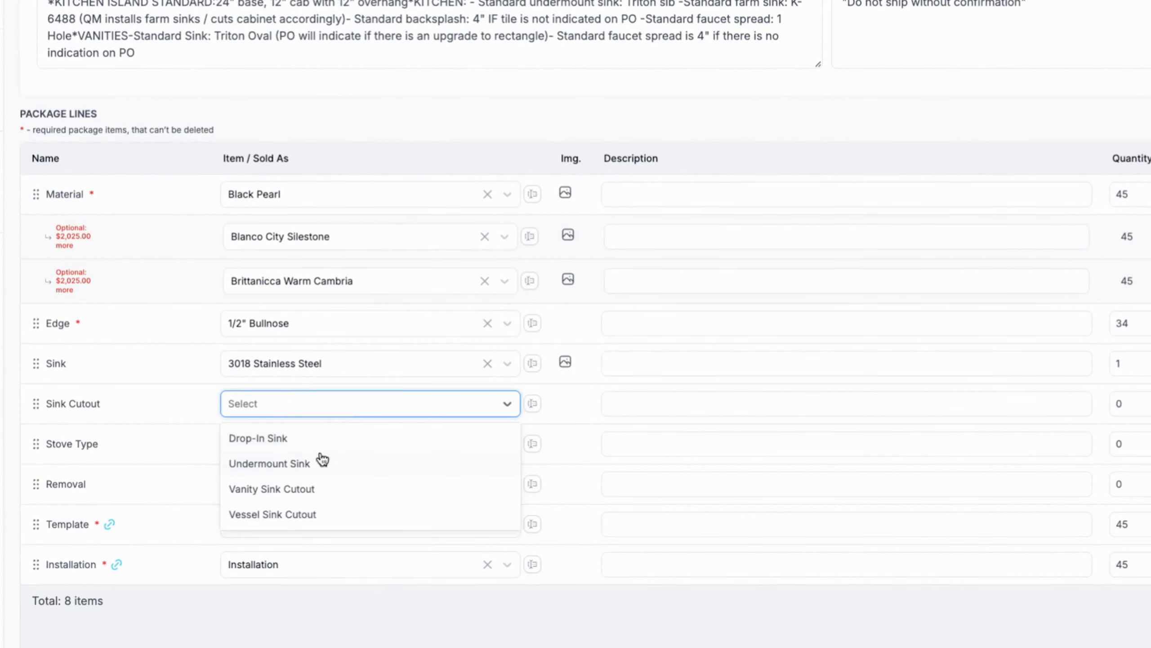
click(272, 442)
click(269, 434)
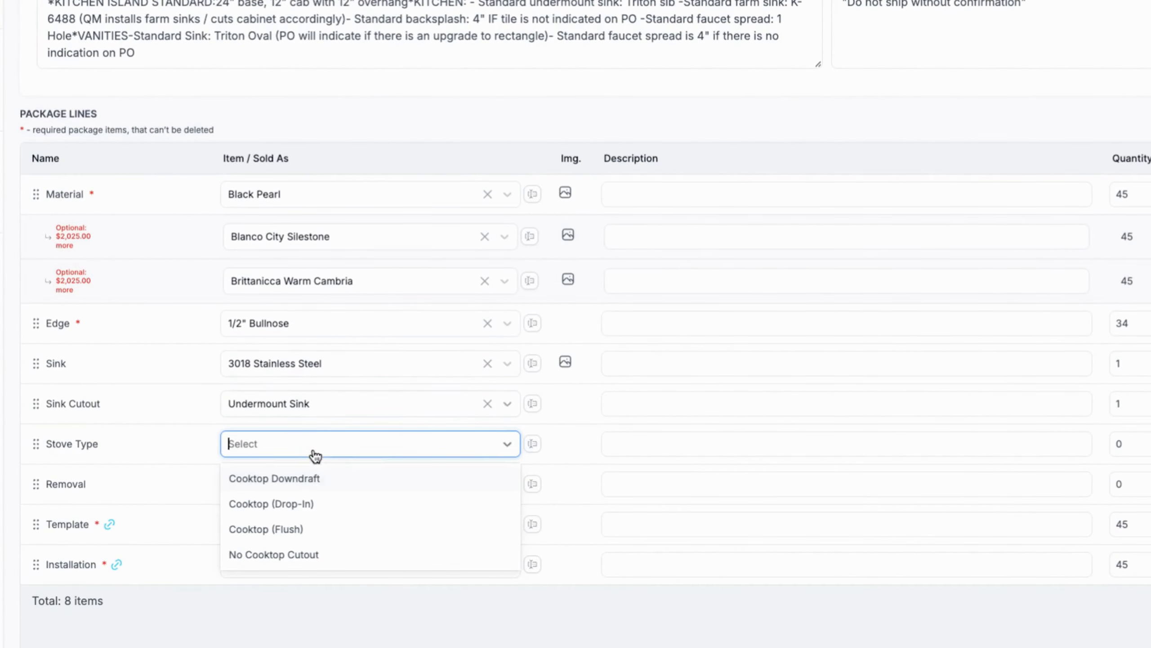
click(325, 500)
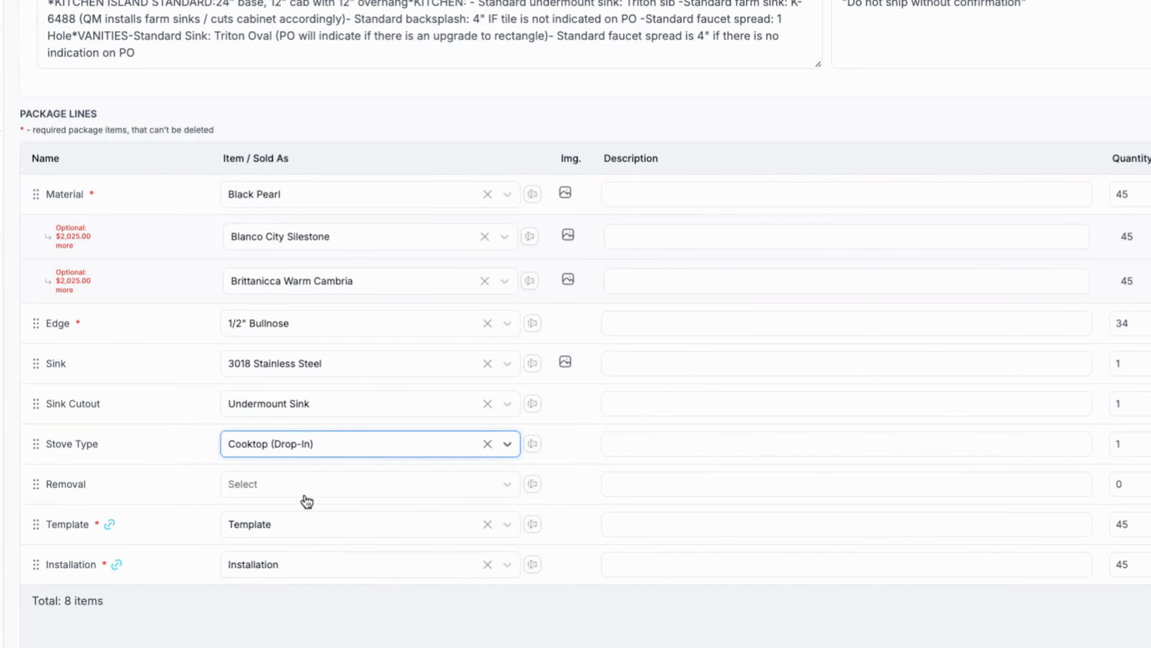
click(308, 488)
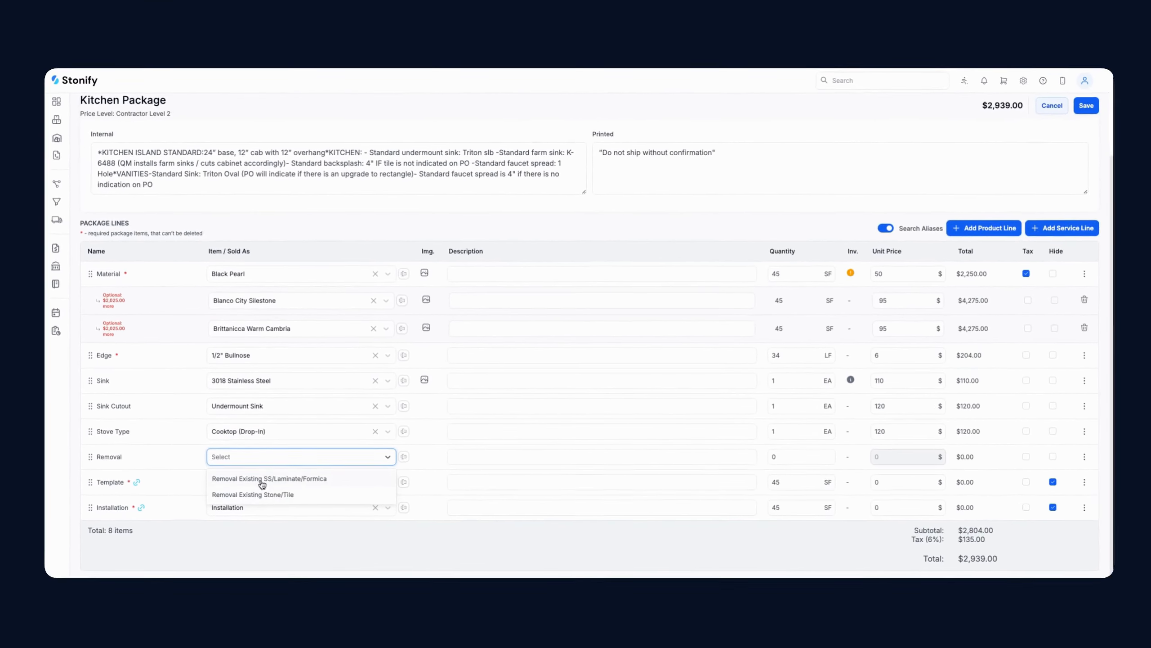
click(263, 494)
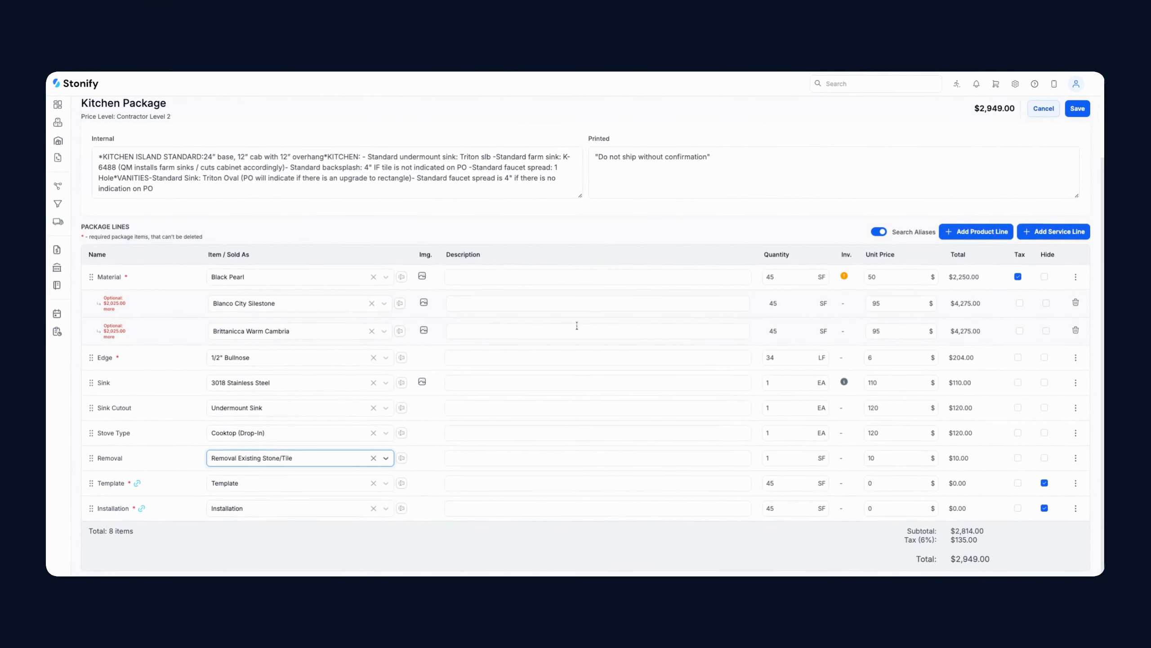
Save the Kitchen Package and highlight the $2,949.00 quote total
scroll(878, 176, up, 3)
click(1089, 105)
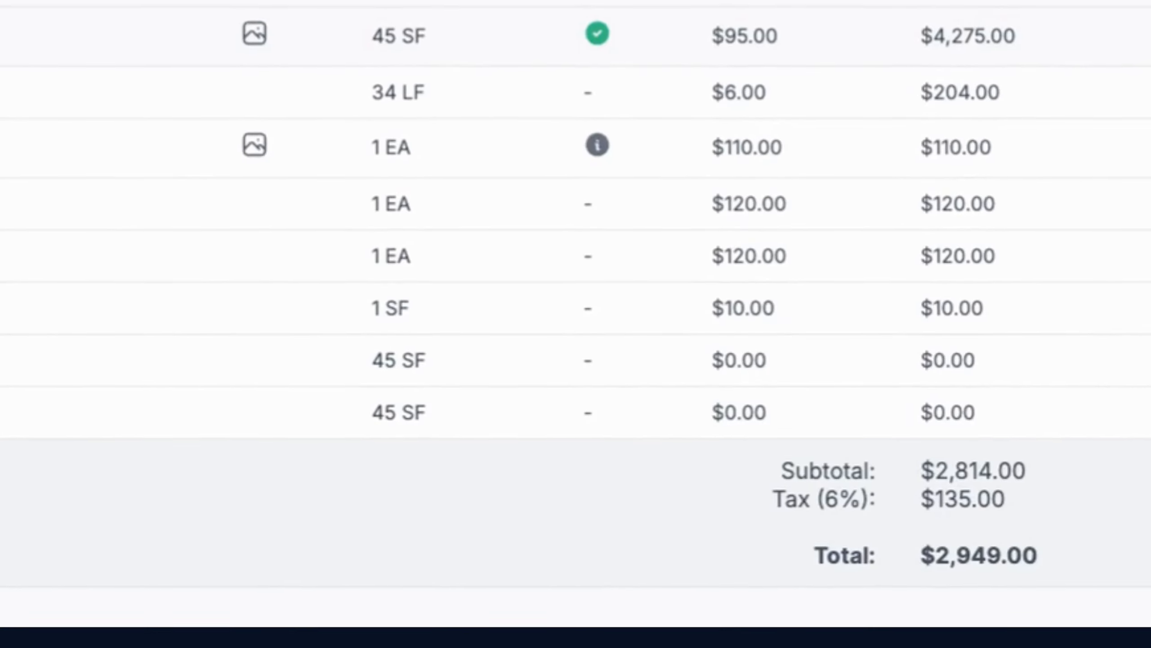
drag(926, 554, 1008, 551)
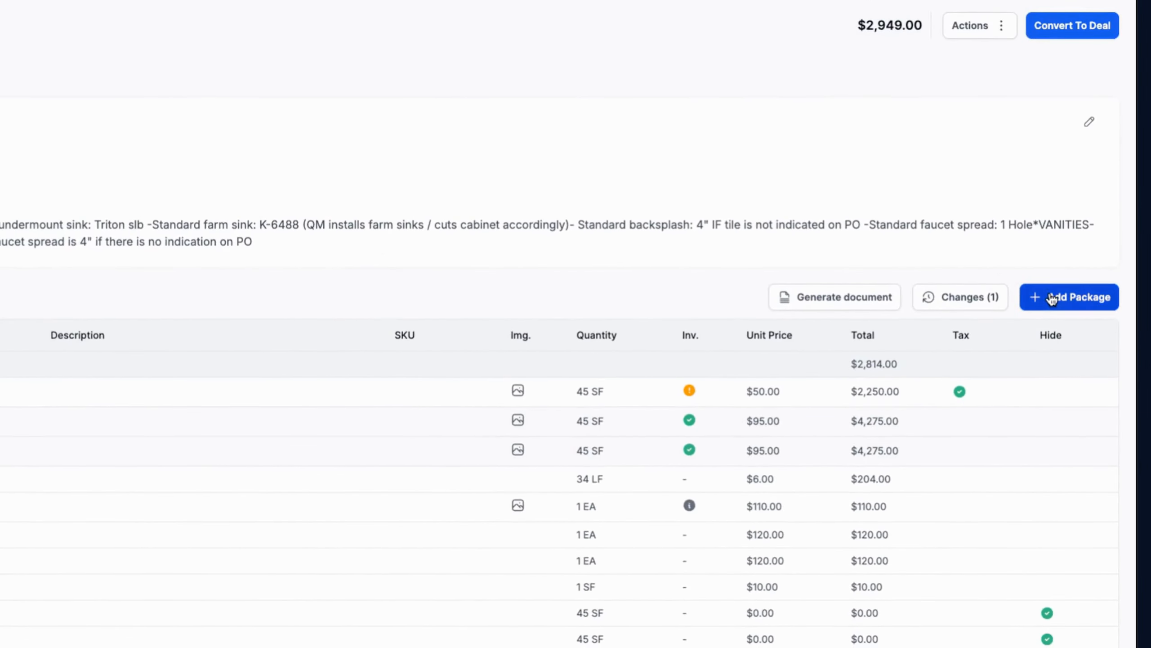
Look over the available package templates and close the dialog without adding one
click(1051, 297)
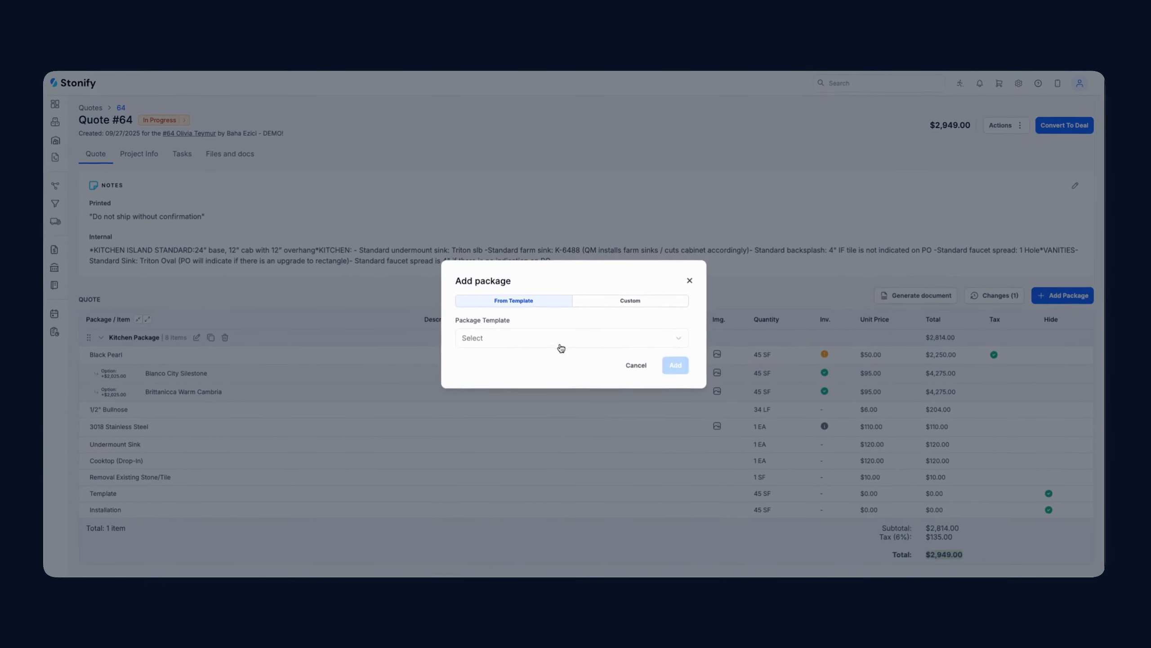
click(561, 347)
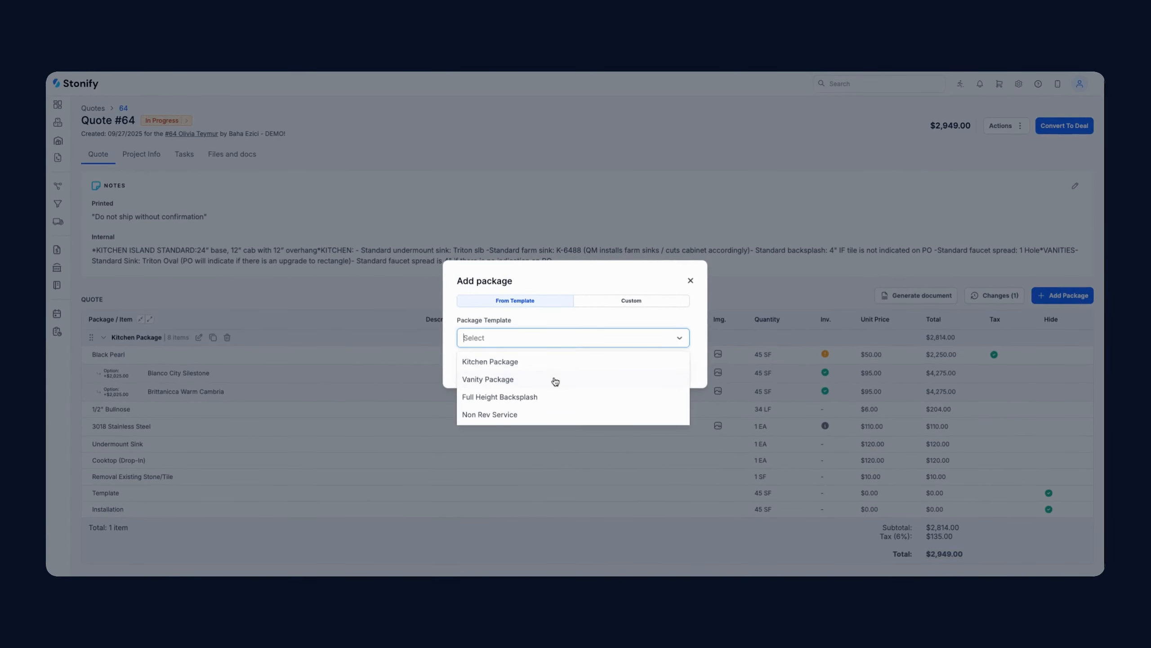
click(689, 281)
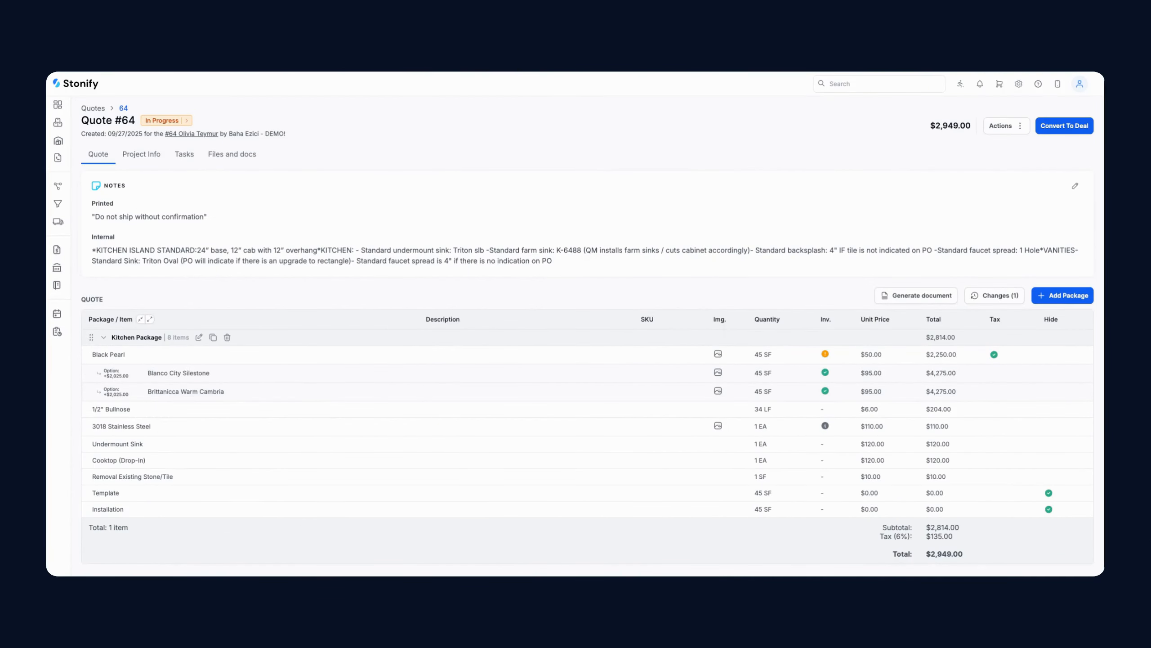
Generate the Quote #64 document with the Quote 2 [default] template and preview it
click(882, 299)
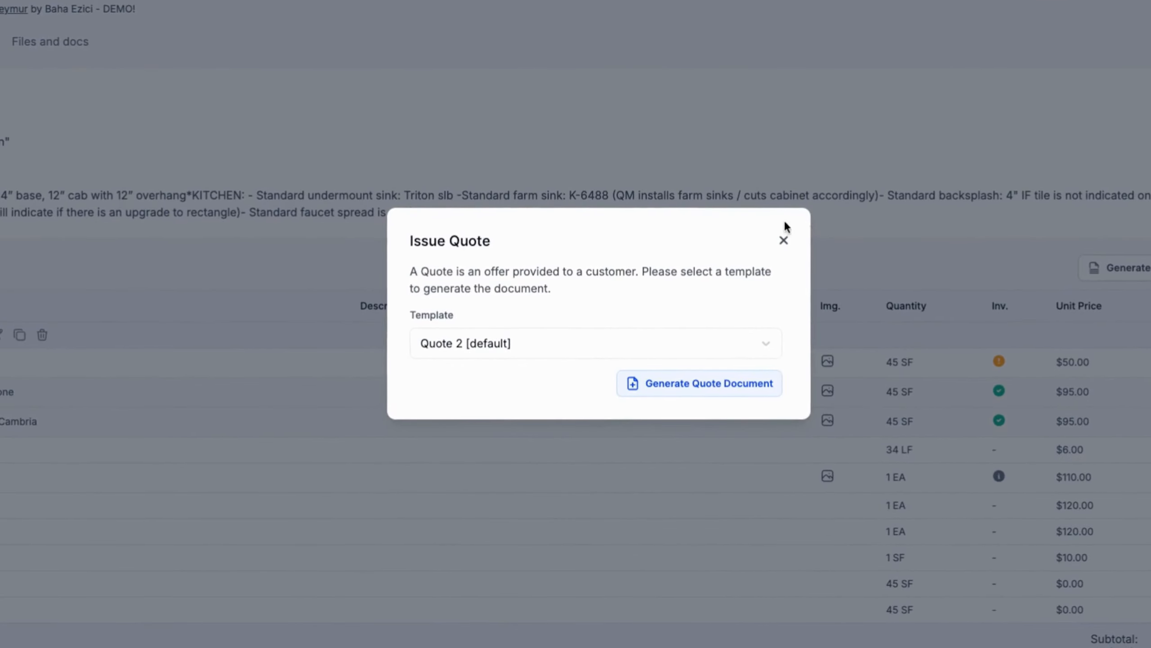
click(558, 293)
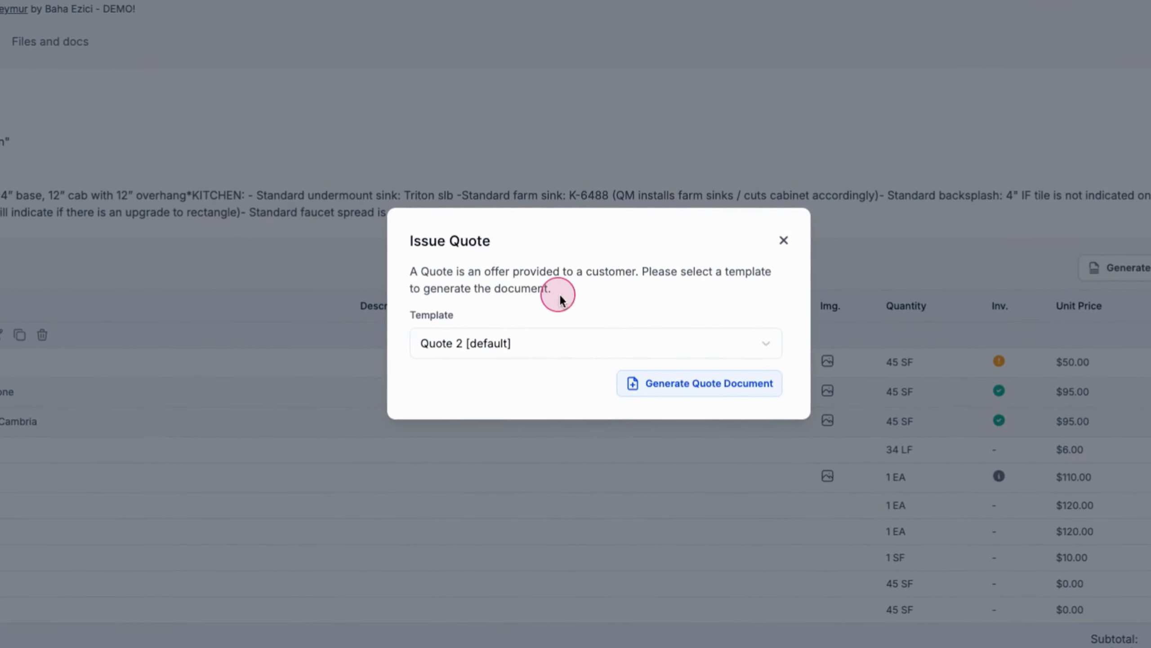
click(732, 384)
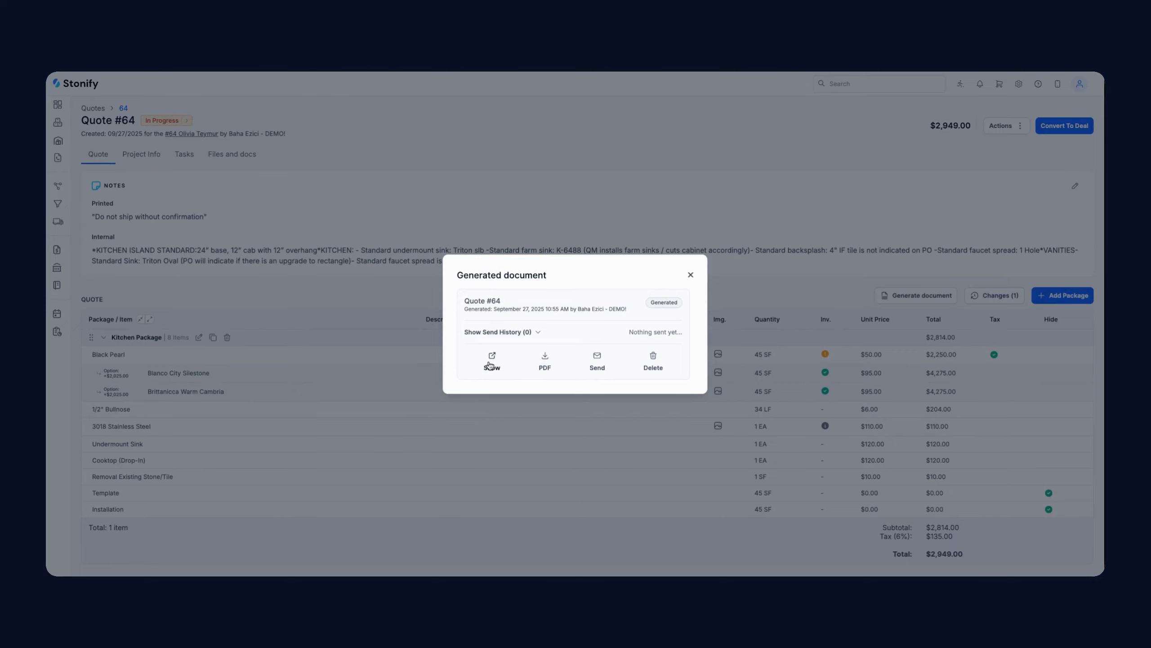
click(490, 363)
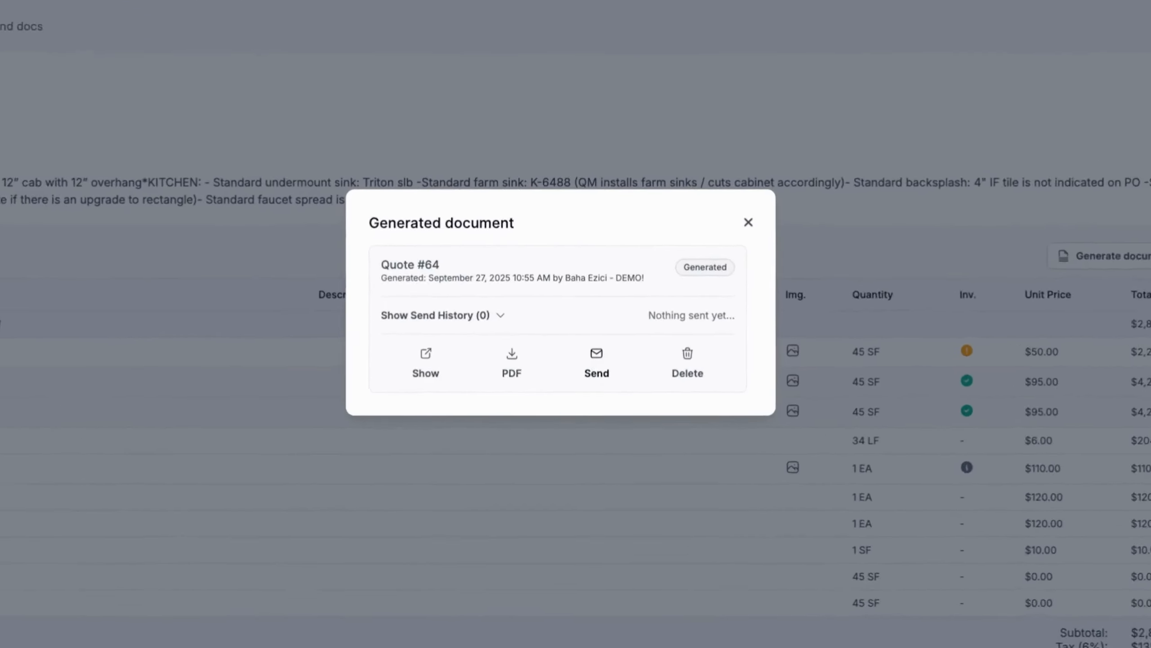
Email the quote PDF to the billing contact, then check the quote's Files and docs
click(597, 359)
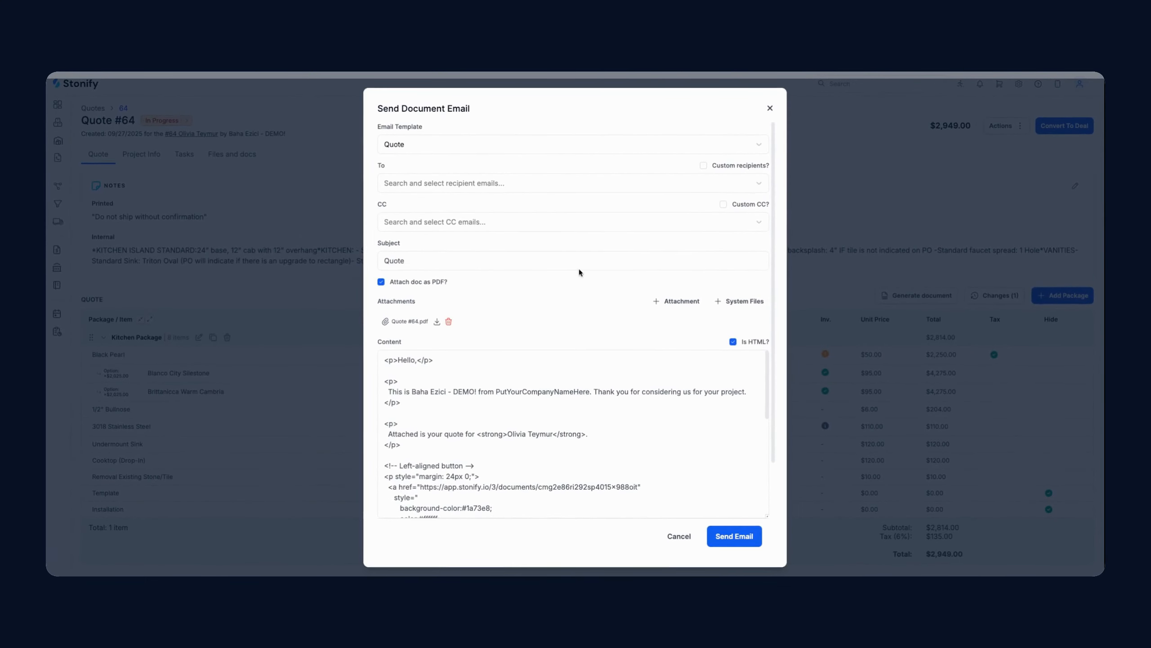
click(533, 185)
click(531, 201)
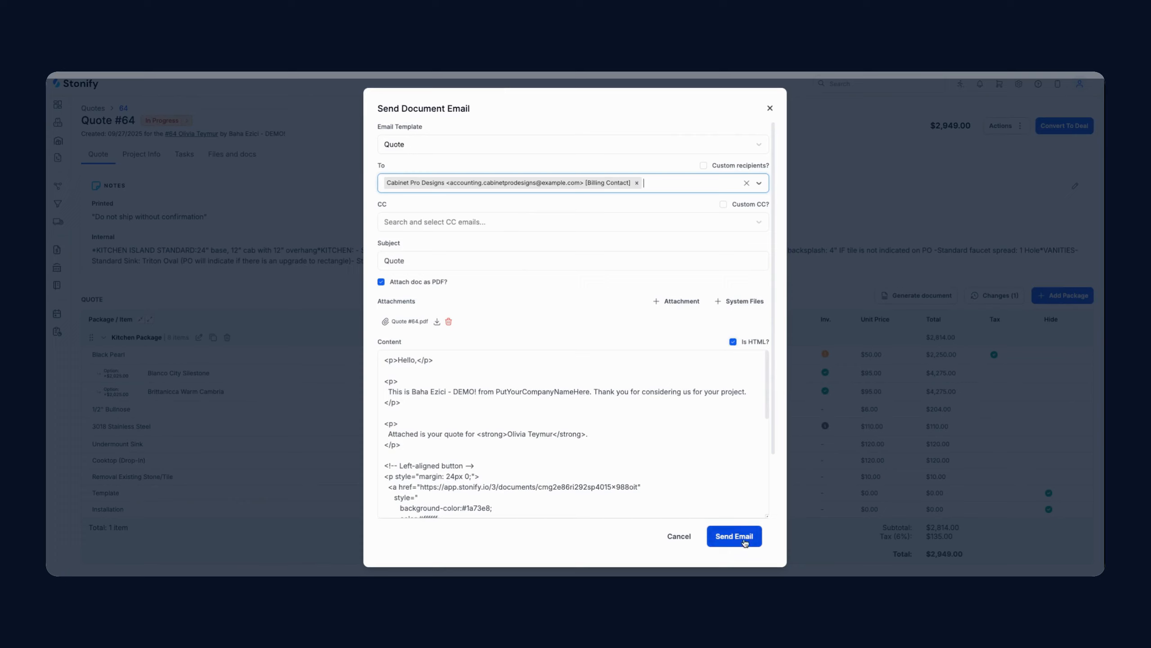
click(770, 109)
click(692, 277)
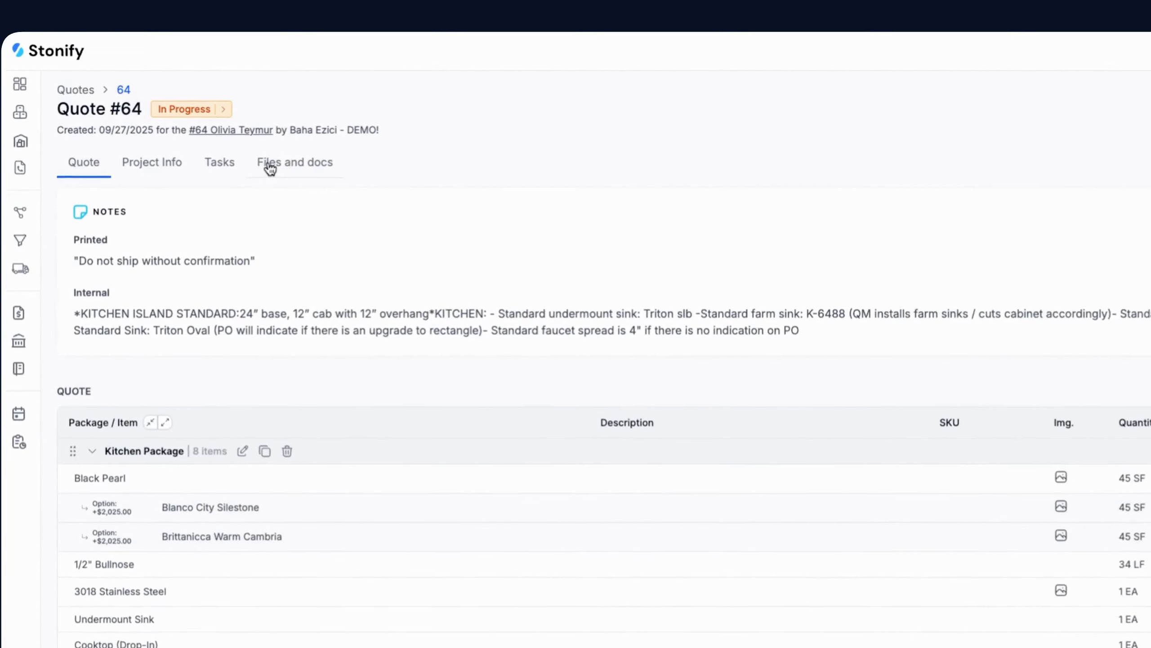
click(215, 154)
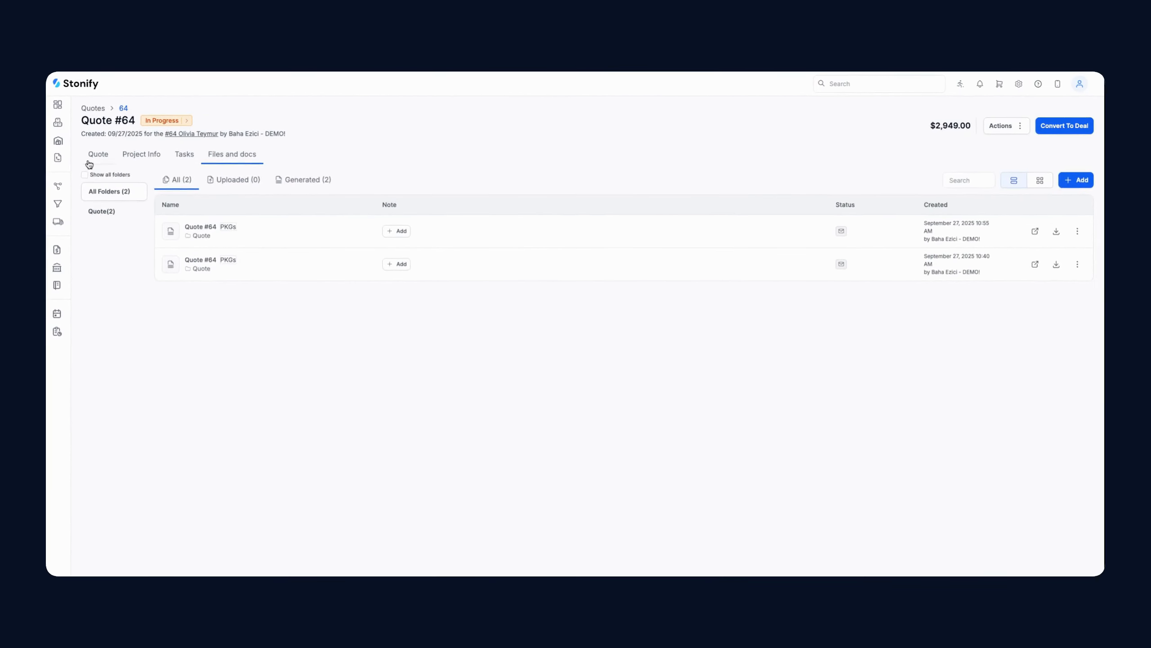
click(96, 157)
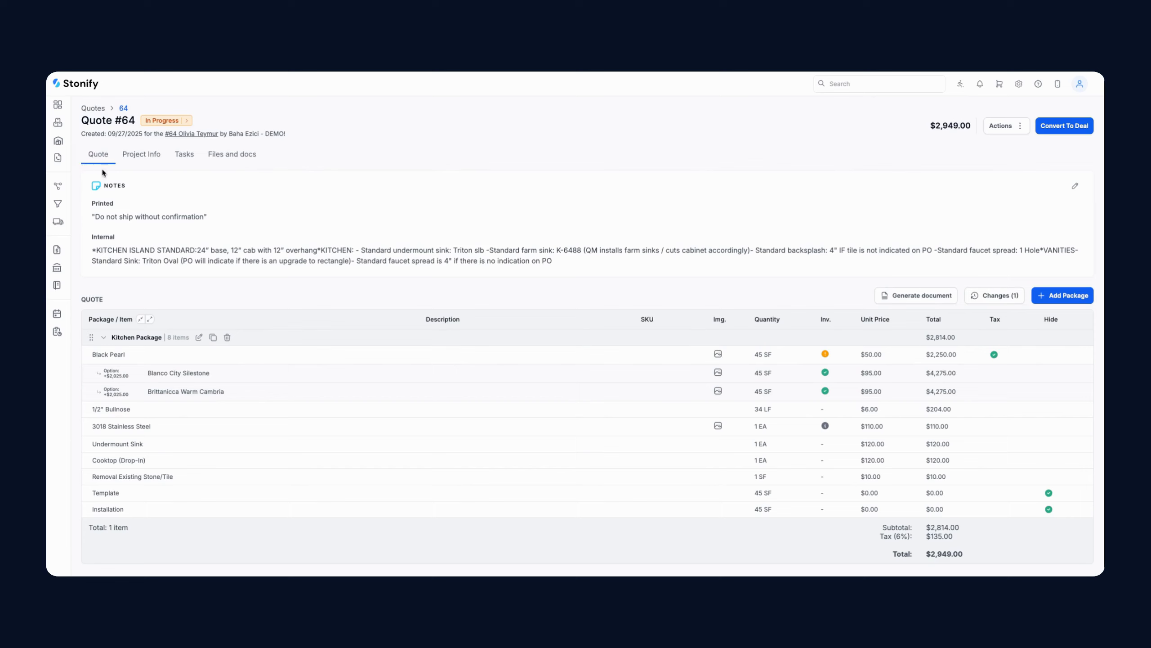
Convert Quote #64 to a deal and review the resulting Deal tab
click(1082, 128)
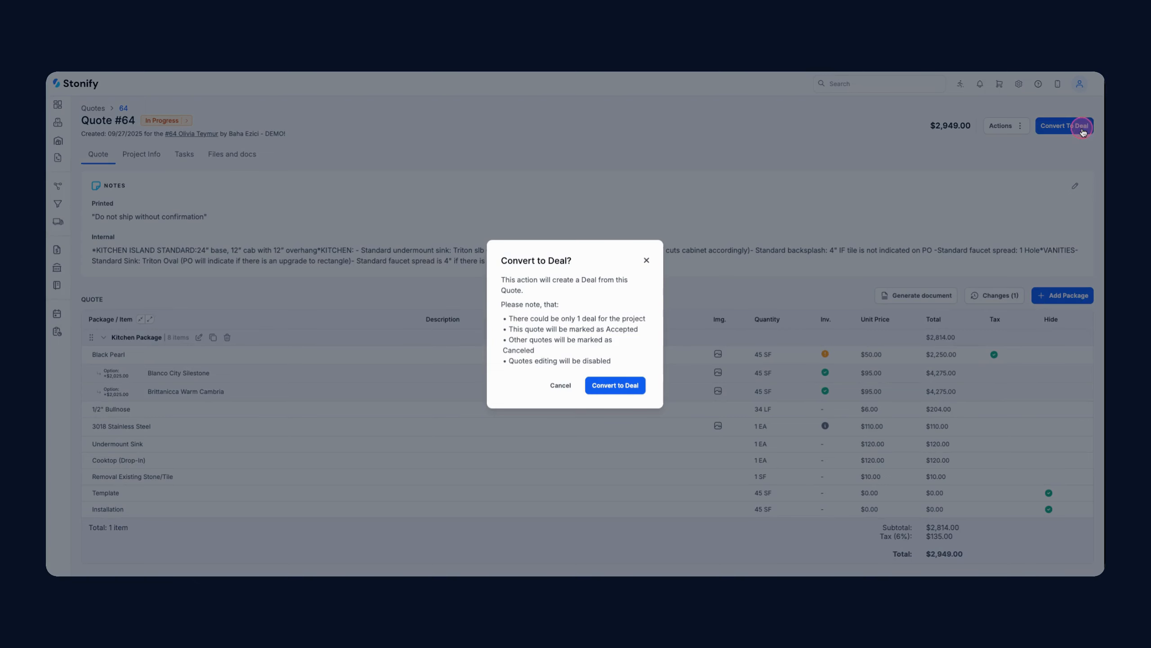
click(617, 385)
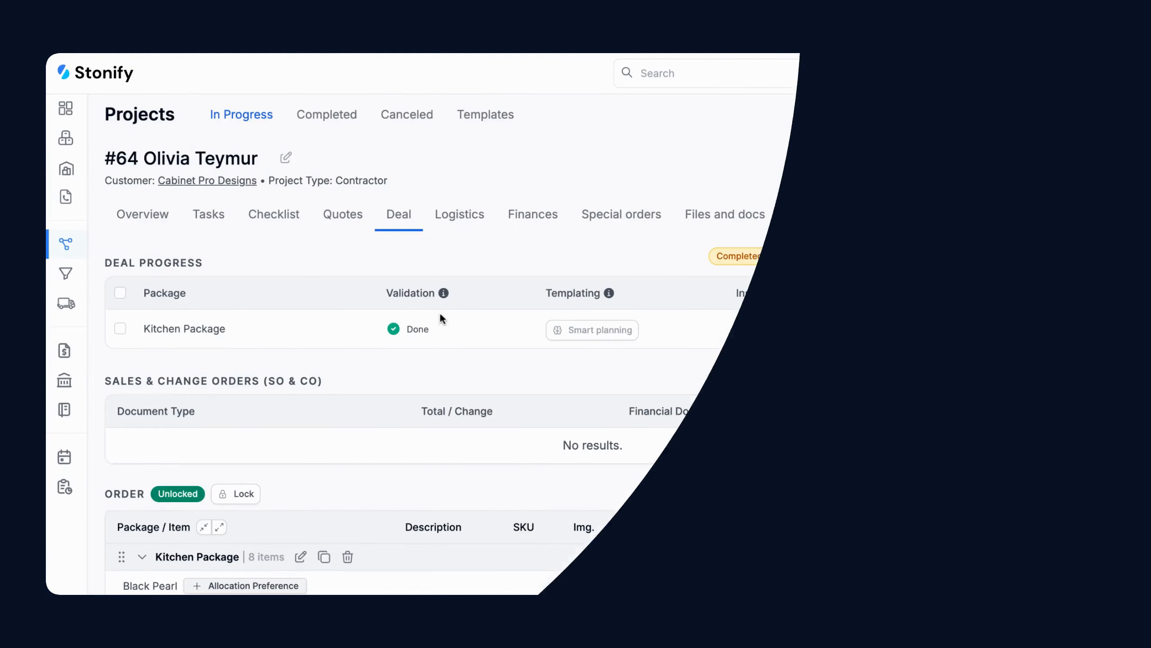
scroll(439, 312, down, 8)
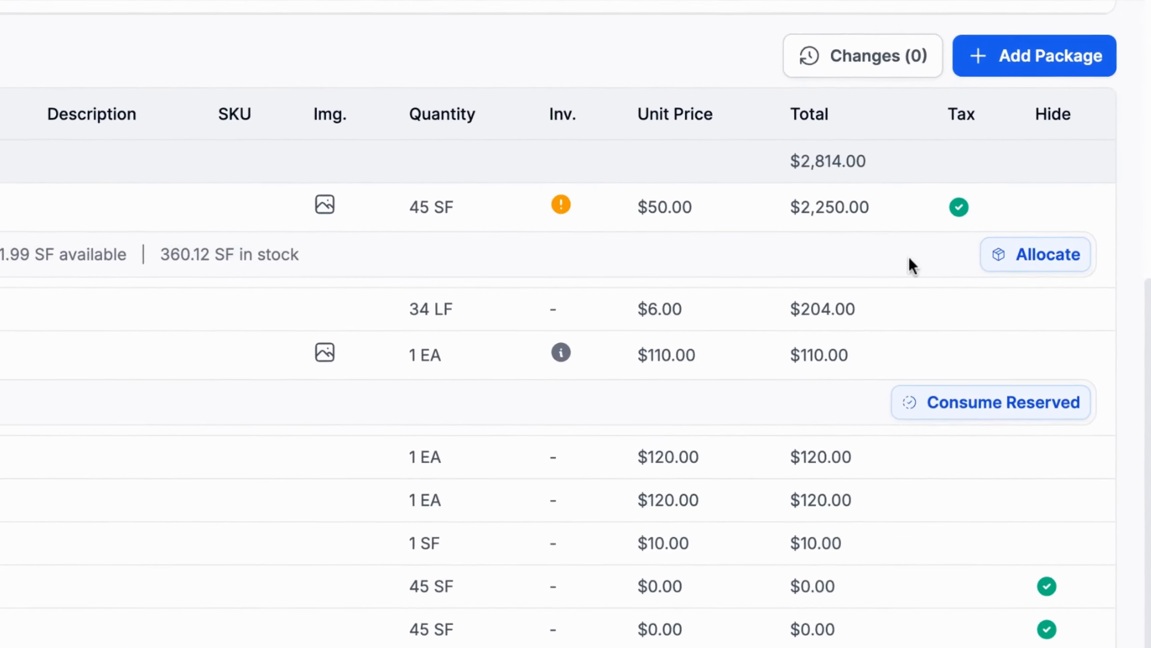
Allocate slab SG-21 to the Black Pearl row and save the allocation
click(1004, 256)
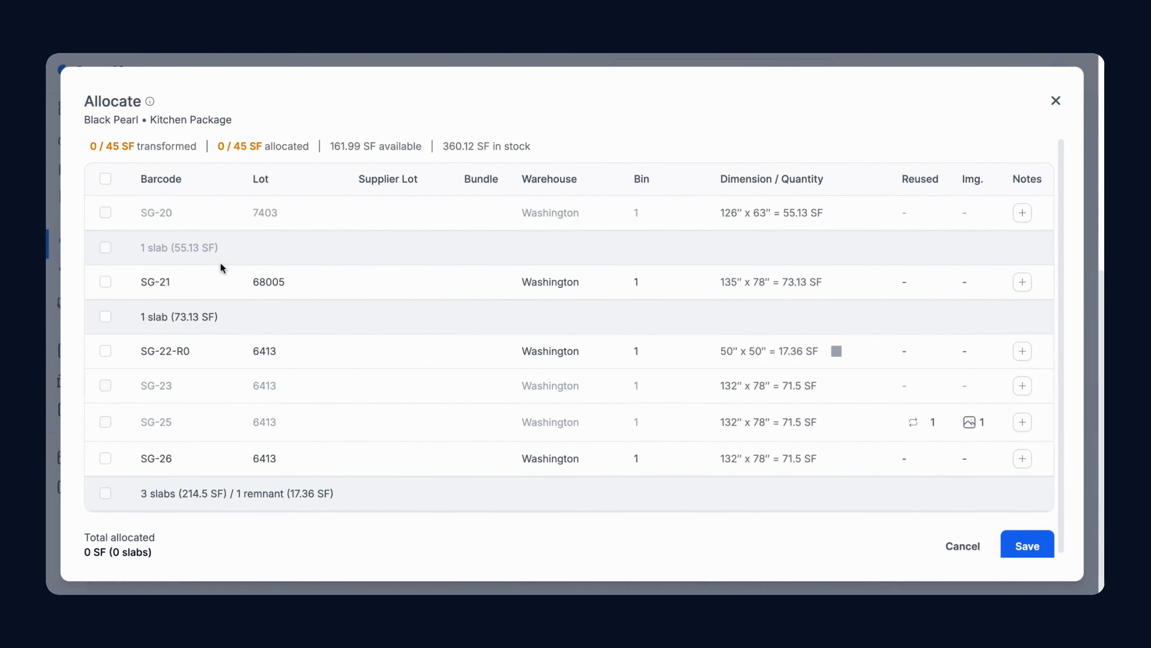
click(106, 281)
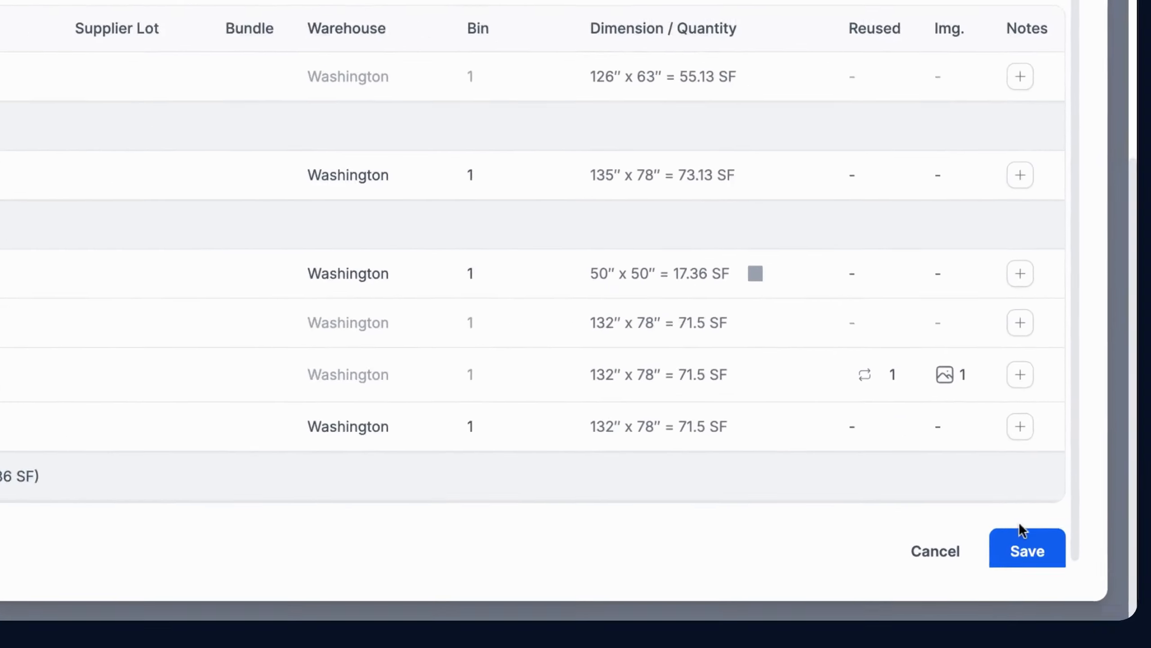
click(1020, 541)
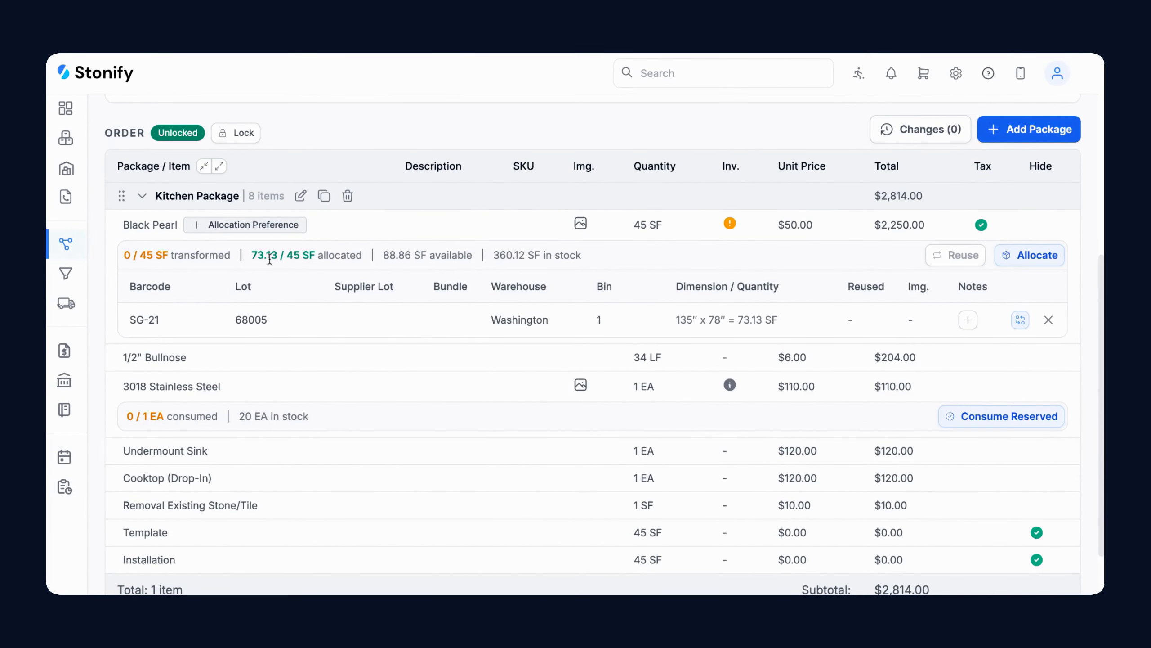
scroll(494, 326, up, 6)
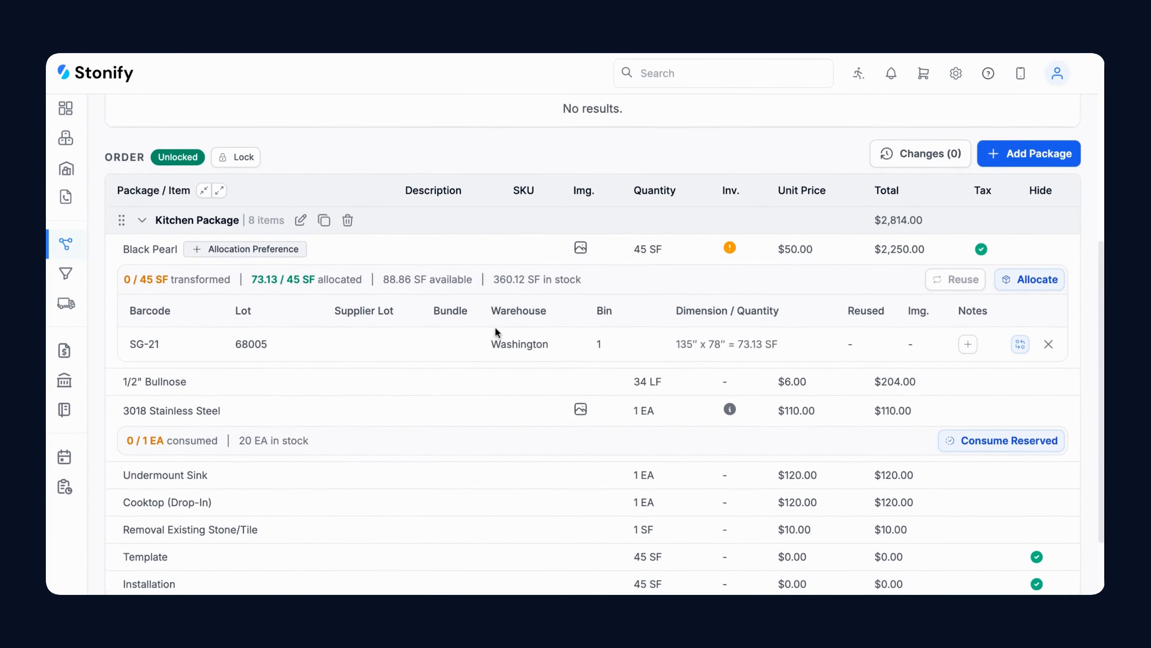
scroll(494, 326, up, 2)
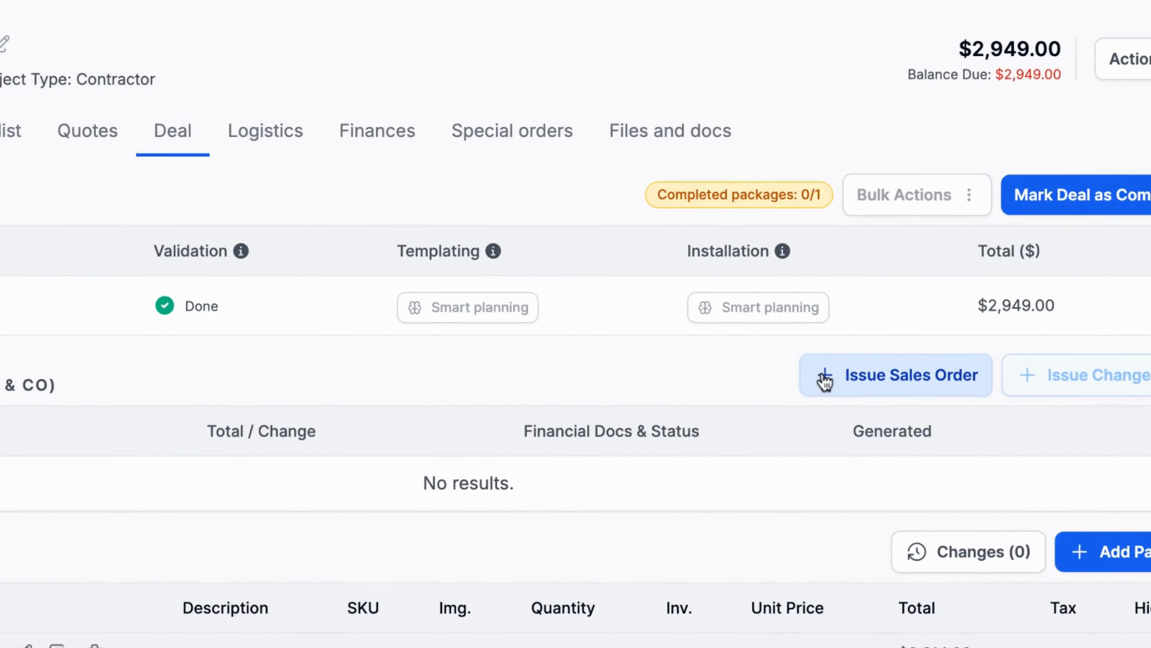
Issue Sales Order #47 for the deal and review it
click(825, 381)
click(699, 476)
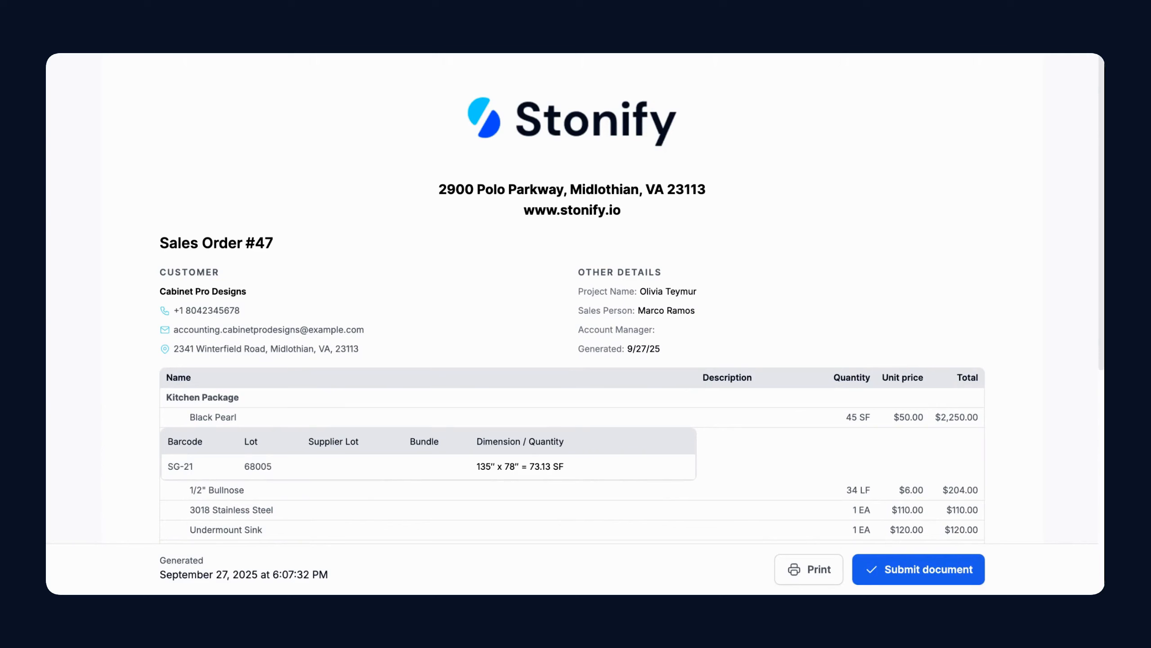
scroll(572, 318, down, 3)
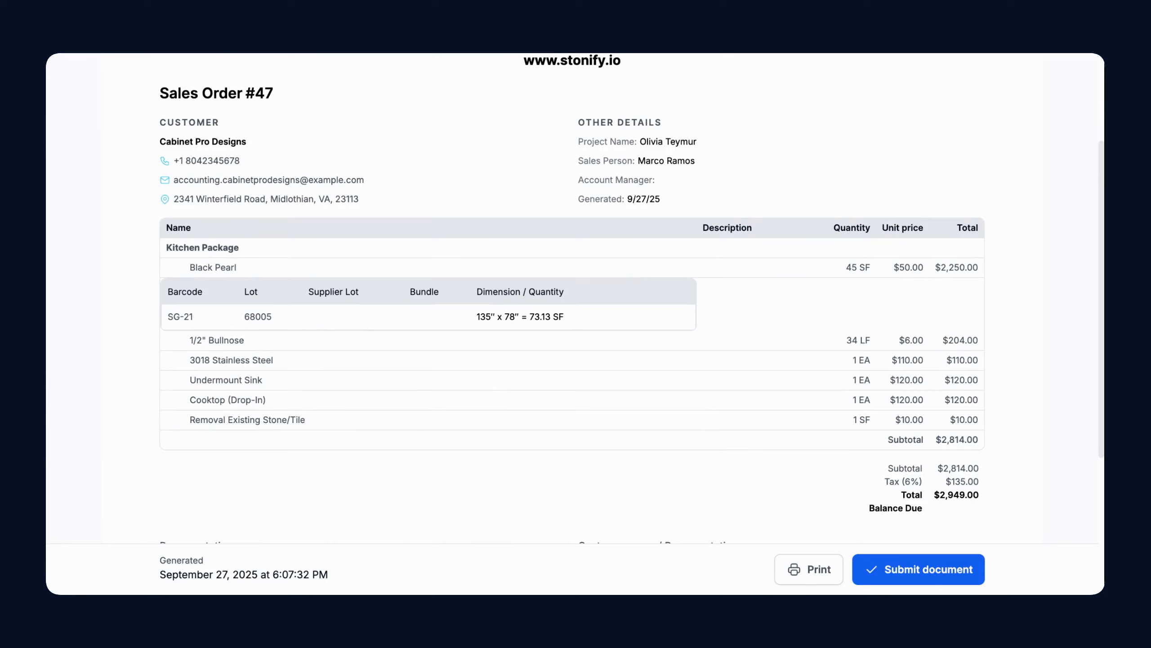
scroll(598, 334, down, 5)
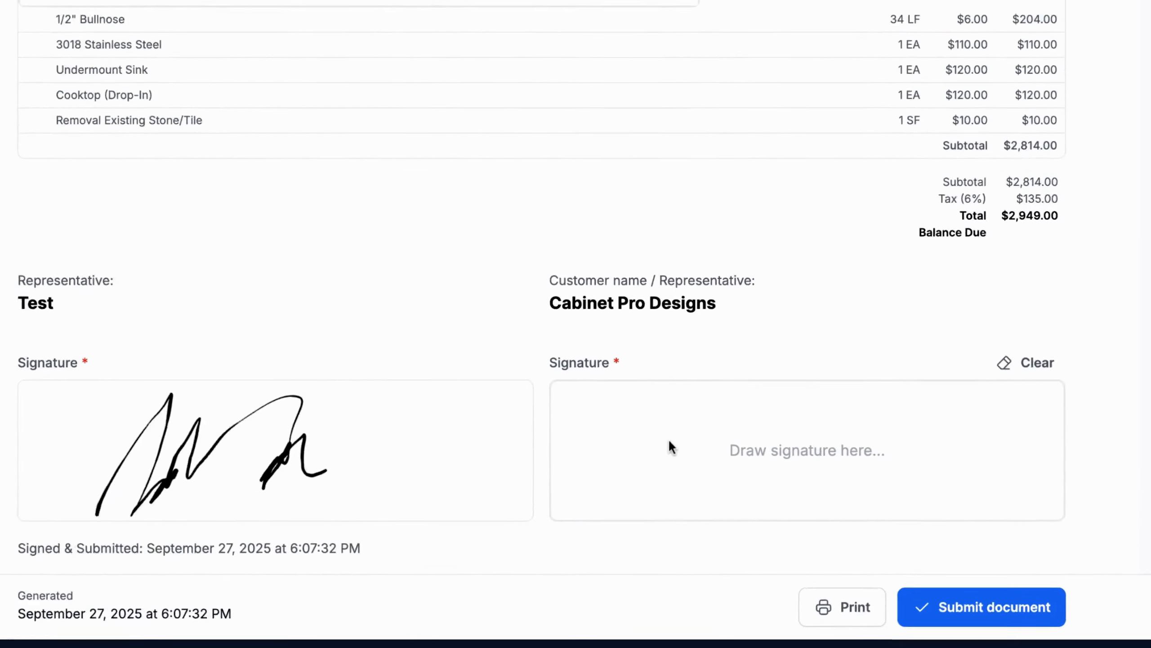
Sign Sales Order #47 for the customer, submit it, and view the project's documents
drag(668, 447, 833, 427)
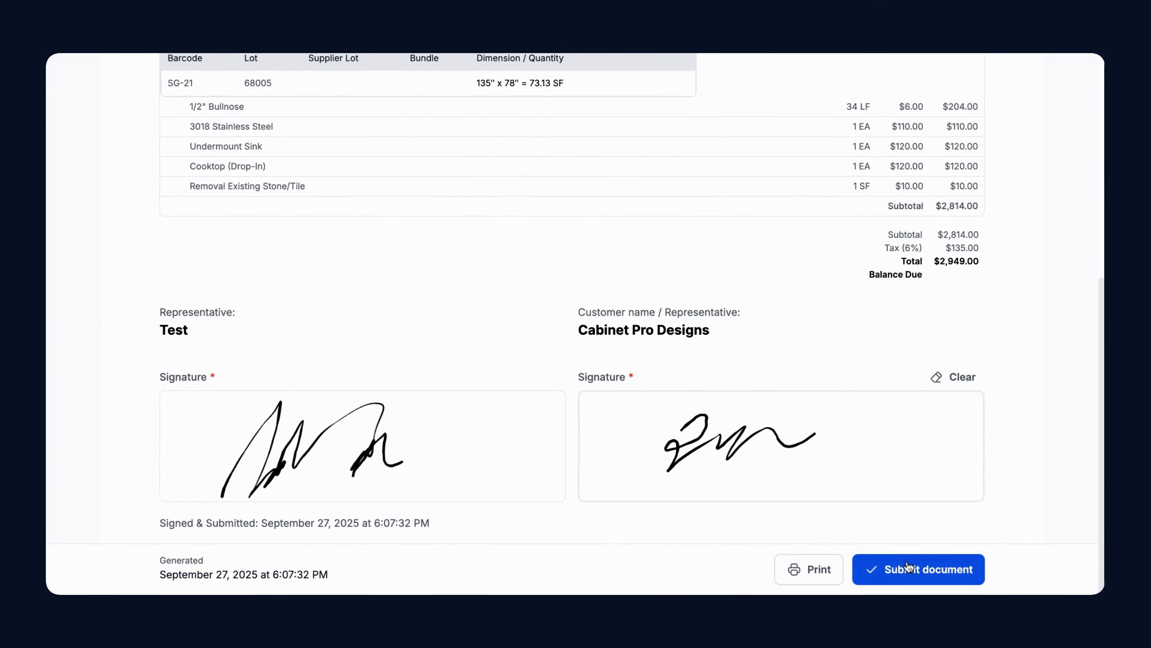
click(901, 564)
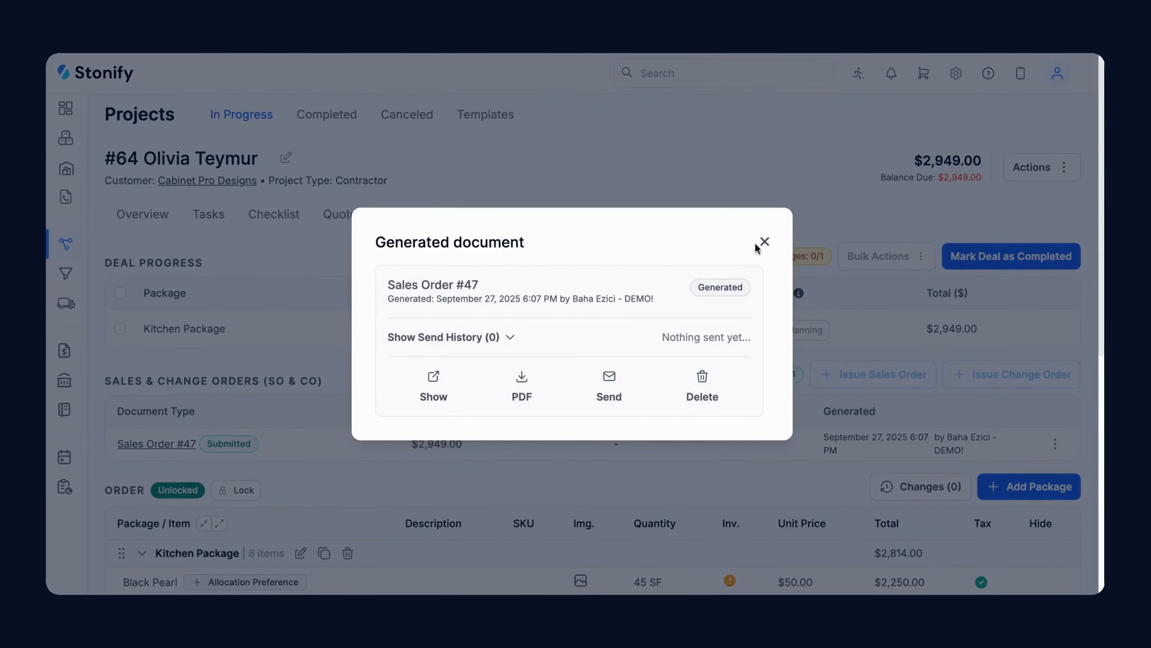
click(759, 245)
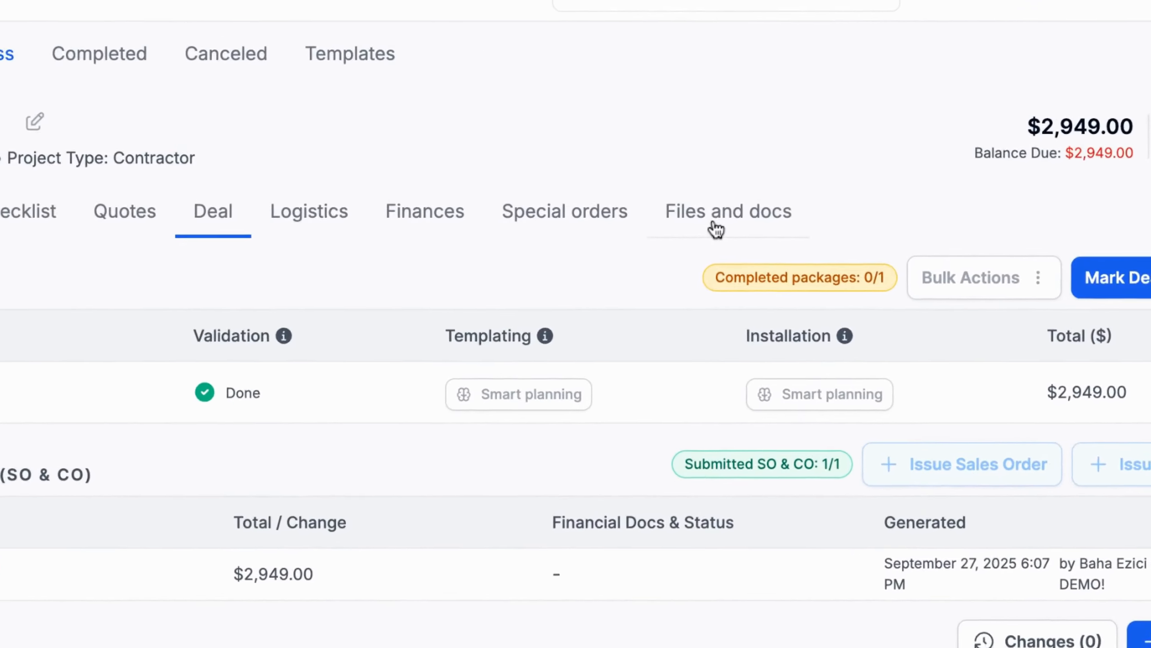
click(716, 225)
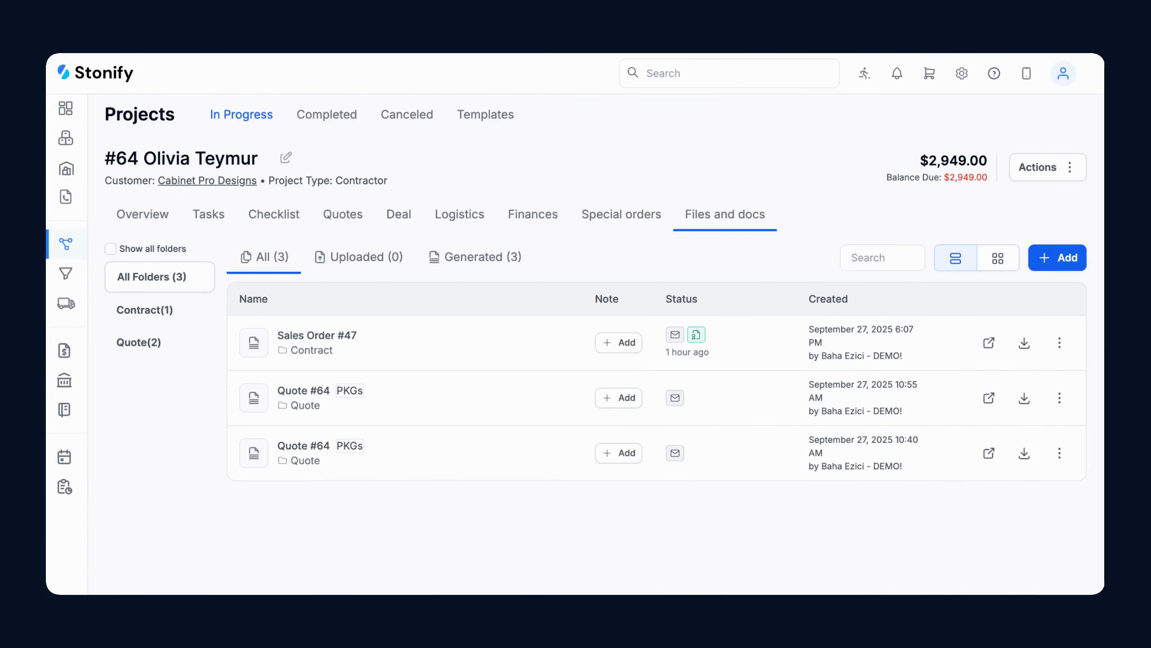
Add the Standard workflow's tasks to the project for the Kitchen Package
click(200, 218)
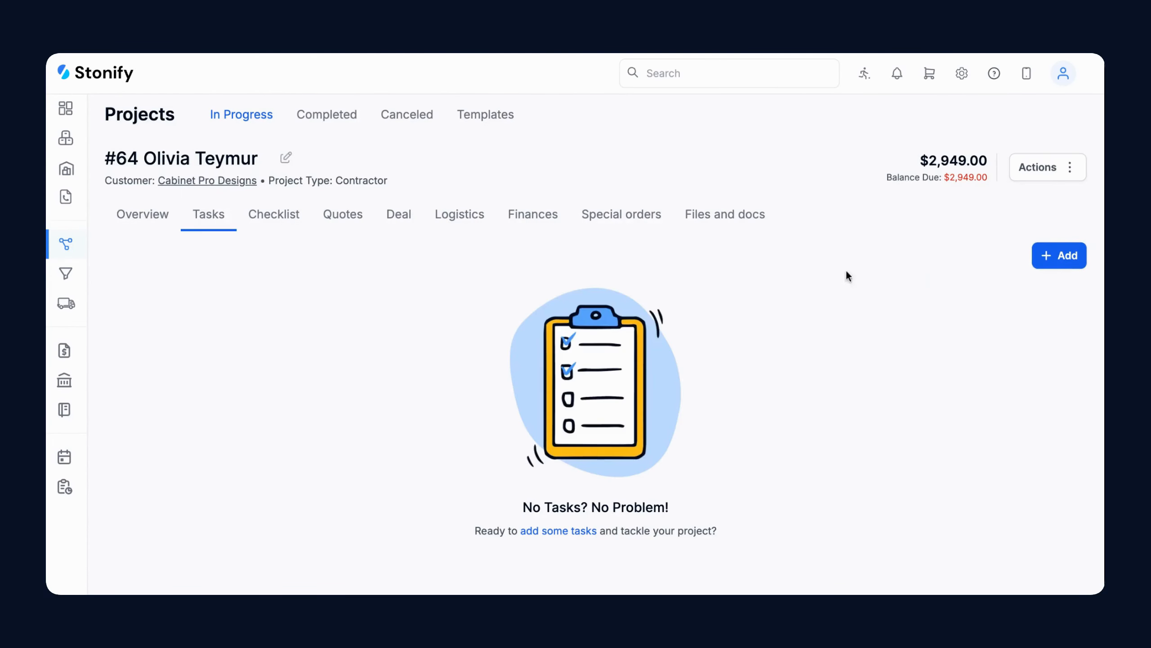
click(1059, 255)
click(1064, 311)
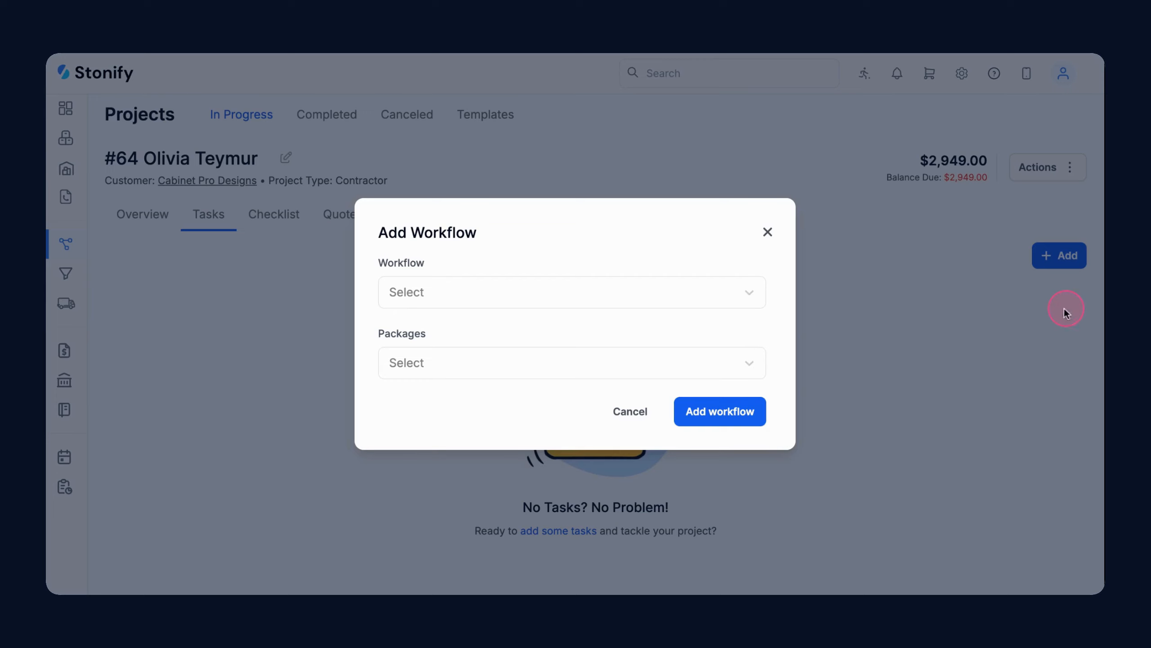
click(696, 299)
click(687, 338)
click(532, 363)
click(504, 402)
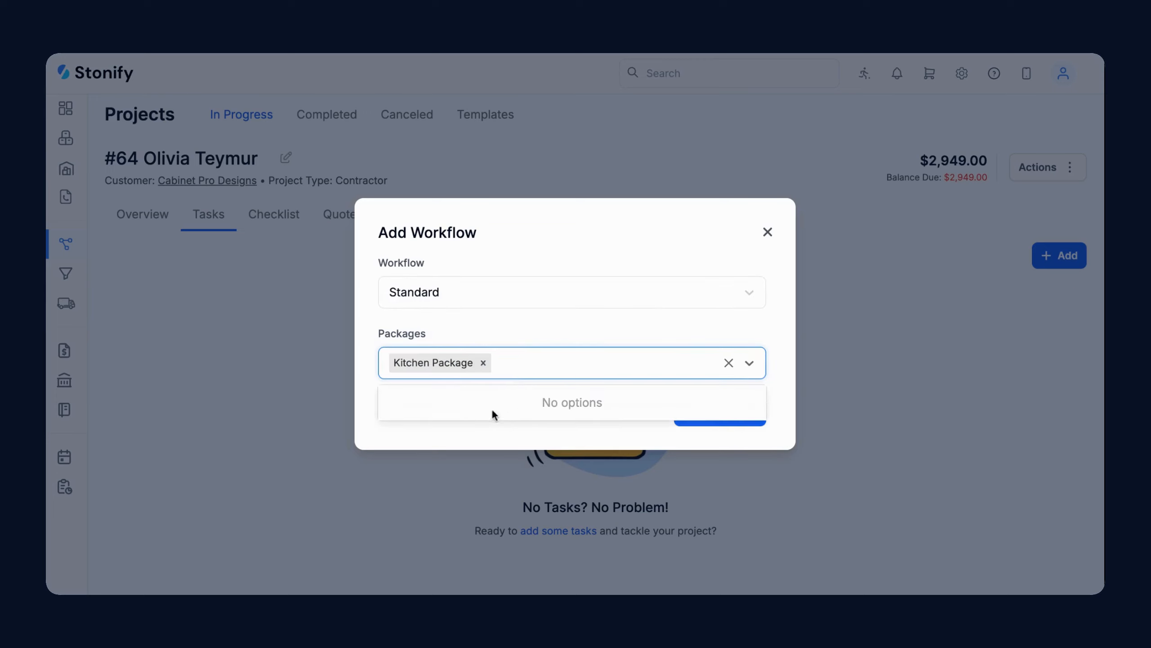
click(455, 429)
click(704, 418)
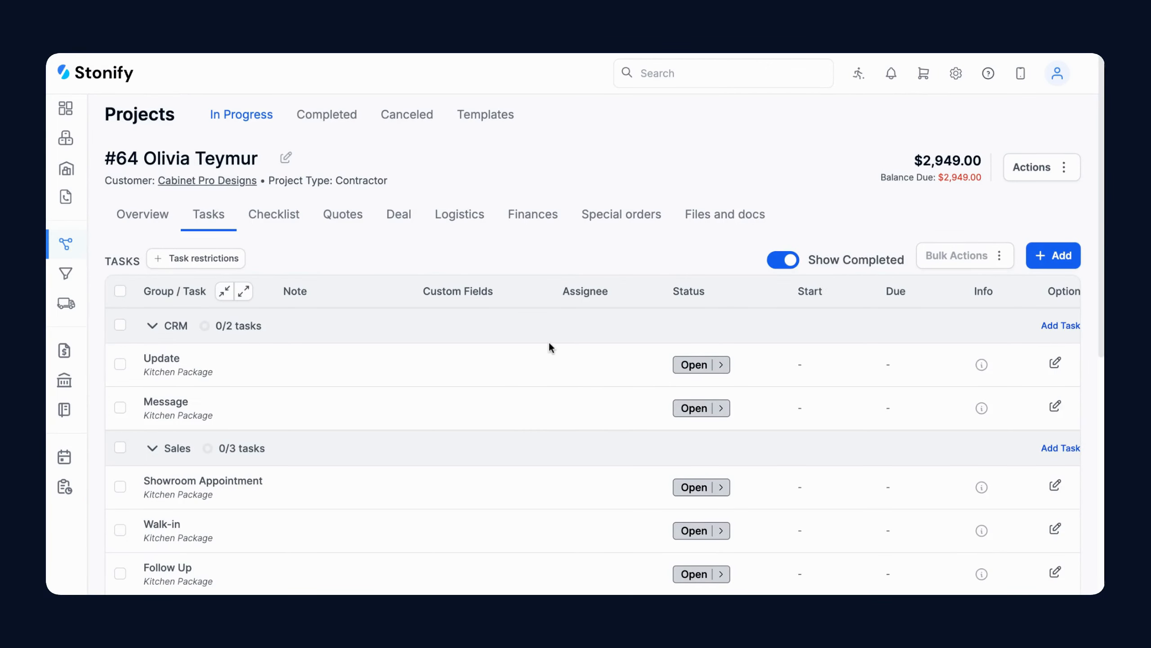
Assign the Templating task to Templator 1
scroll(550, 346, down, 3)
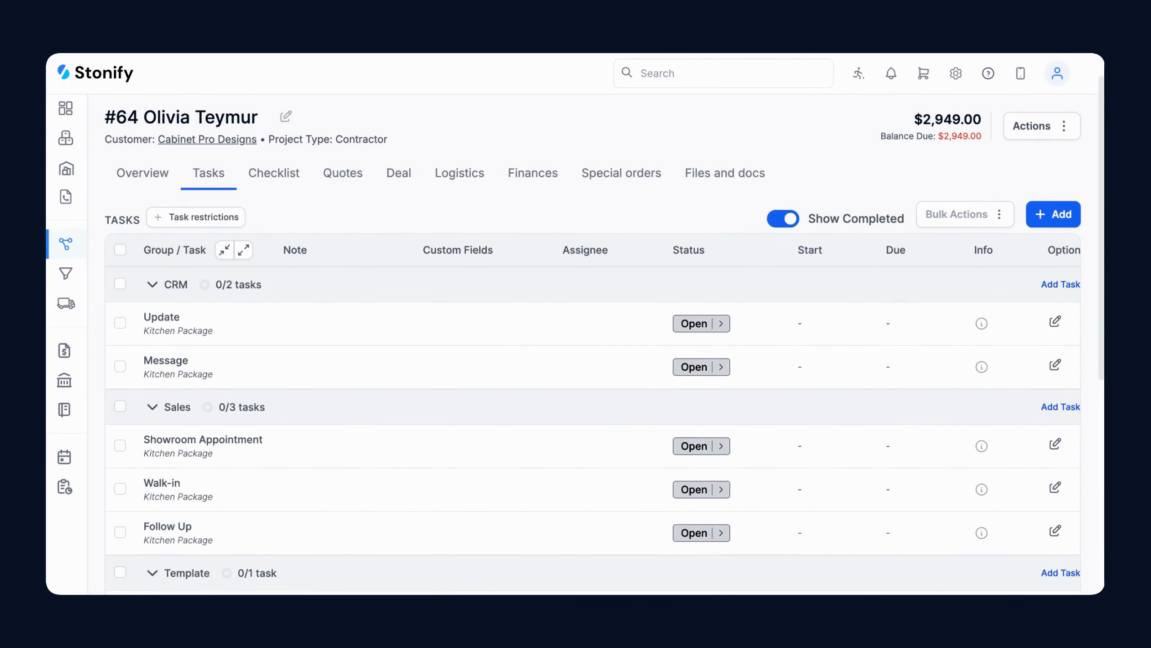
scroll(550, 345, down, 4)
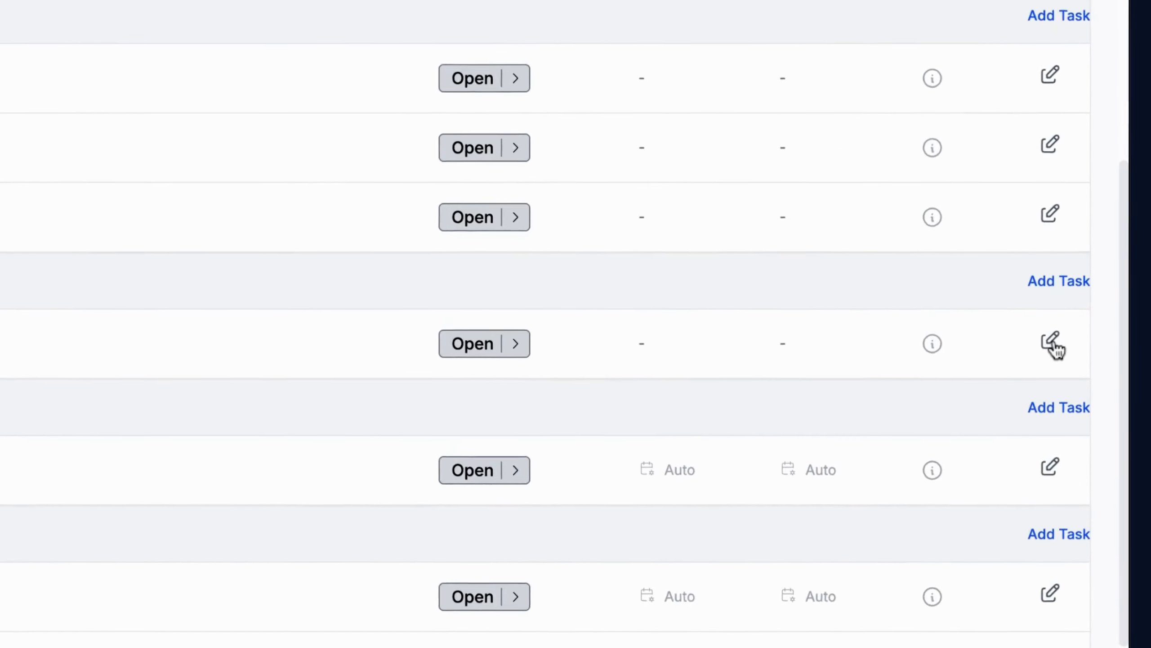
click(1055, 340)
scroll(620, 338, down, 3)
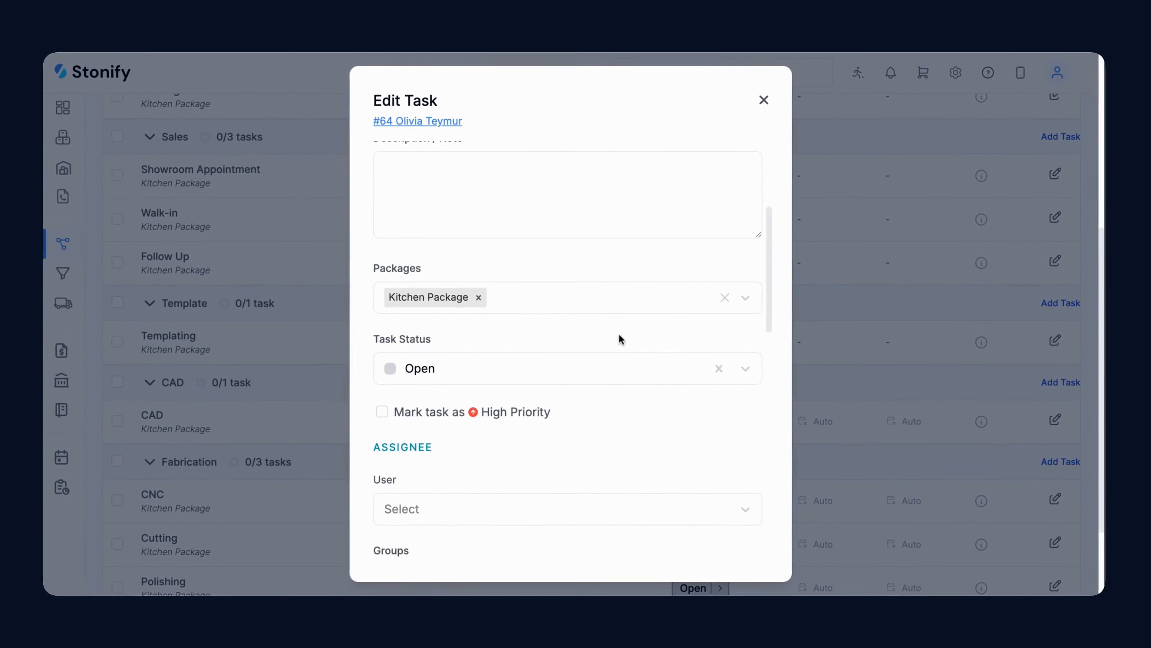
scroll(618, 338, down, 6)
click(490, 245)
click(472, 337)
Schedule Templating for 09/29/2025 at 08:00 with a 1-hour duration and save
scroll(458, 386, down, 2)
click(423, 433)
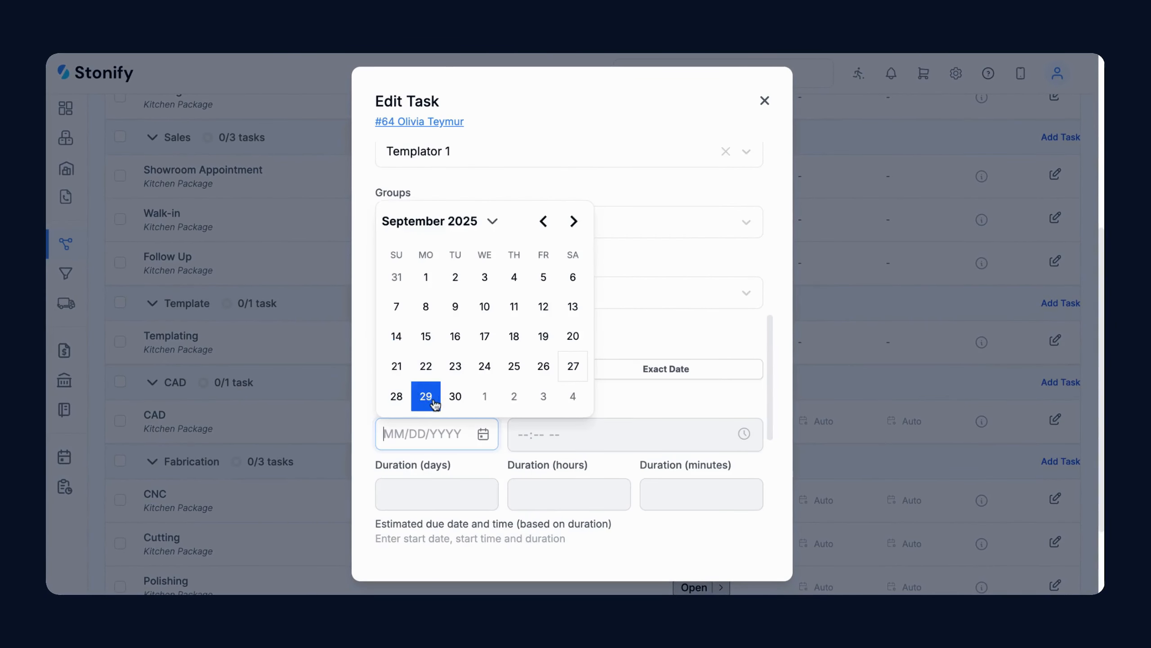
click(426, 396)
text(9/29/2025)
click(562, 437)
text(1)
scroll(634, 446, down, 5)
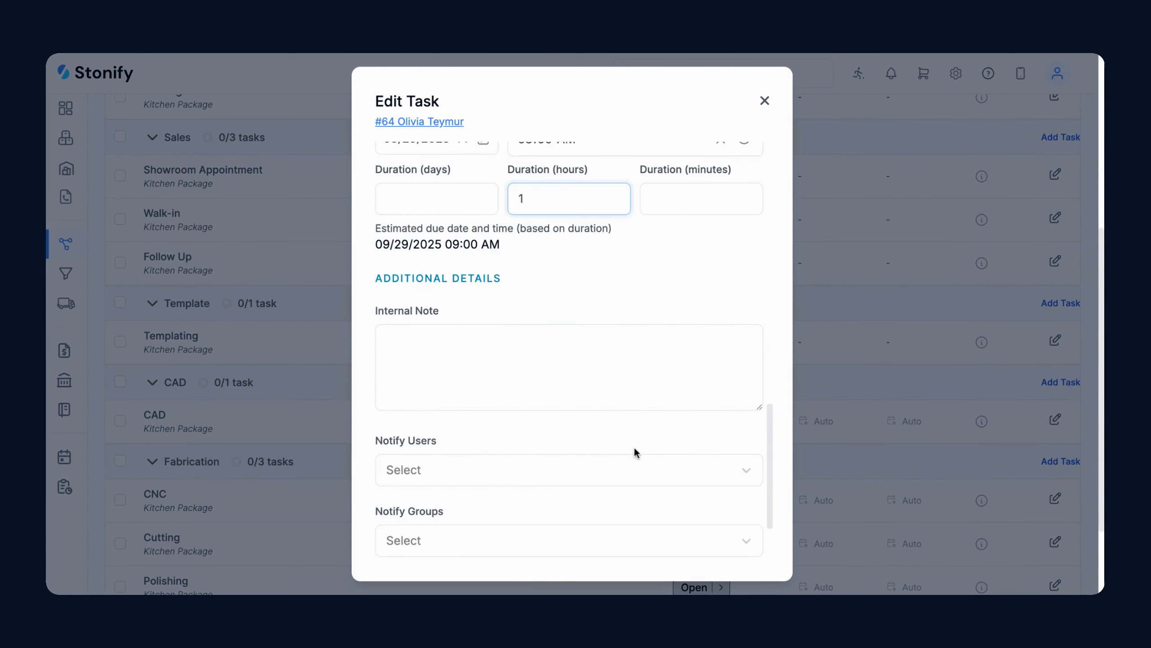
scroll(633, 446, down, 2)
click(711, 540)
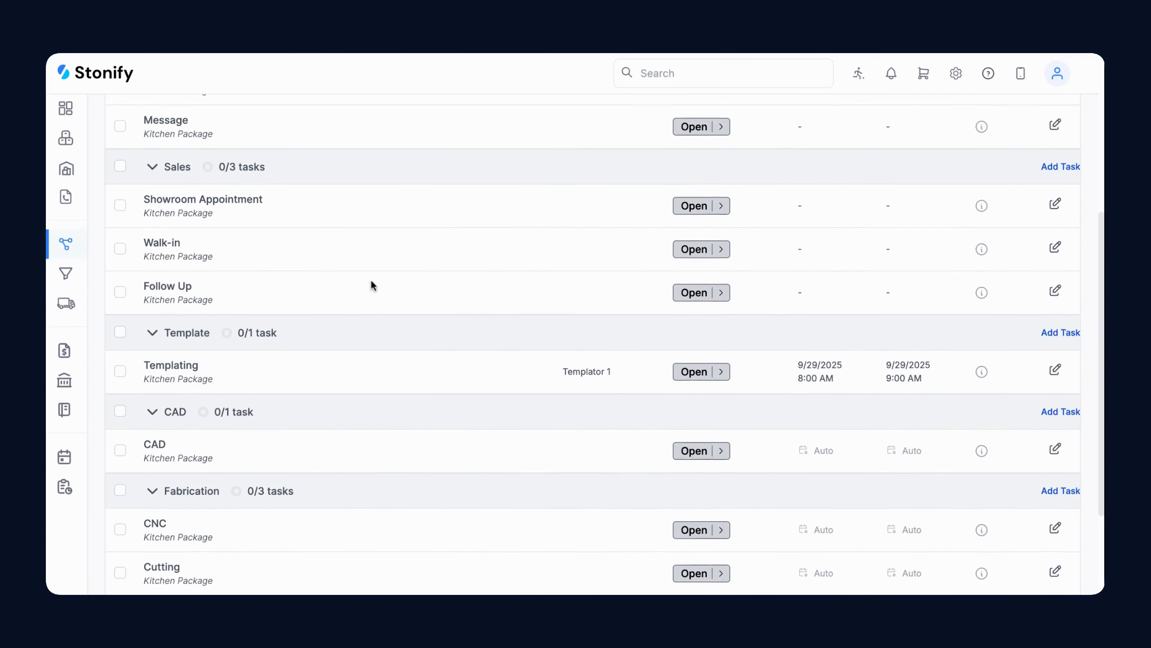
Set the Templating task's status to Completed
scroll(371, 283, up, 2)
click(702, 430)
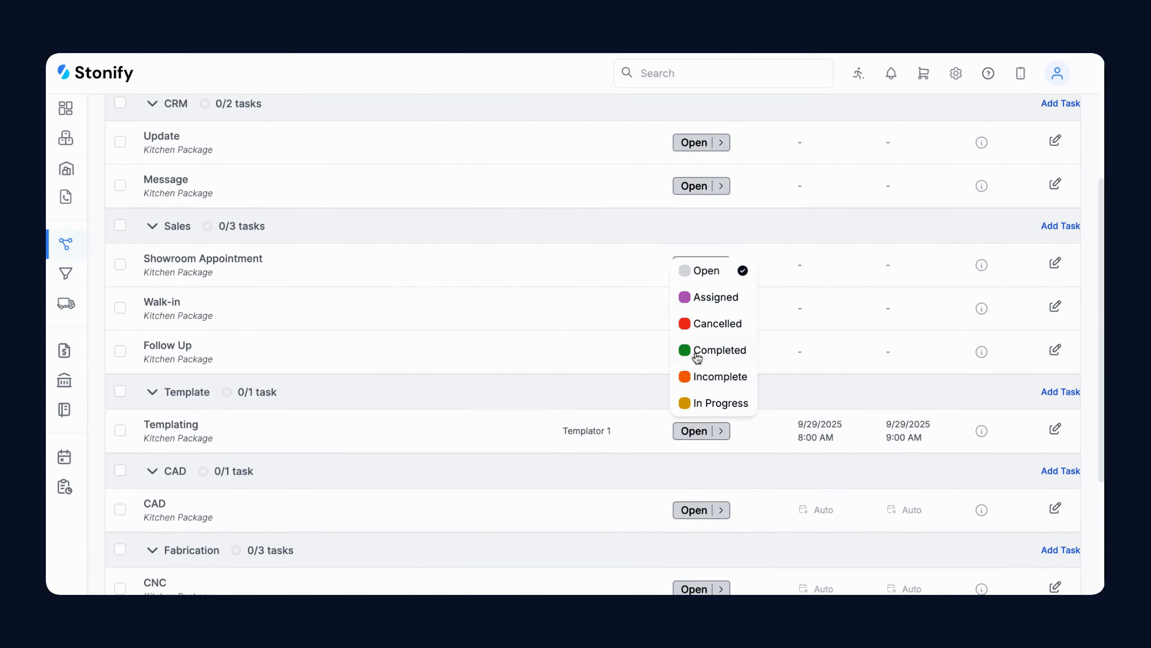
click(700, 350)
Add the description 'SF increased by 5' to the Templating task and save
click(1055, 429)
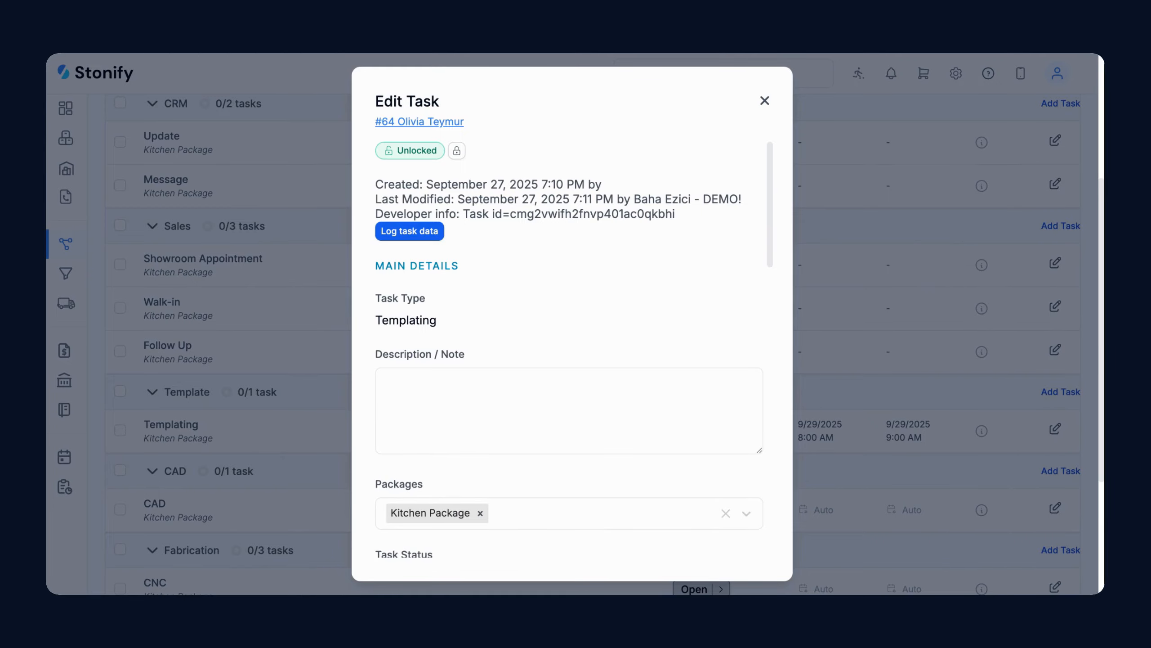
text(SF increased by 5)
scroll(680, 294, down, 10)
click(713, 543)
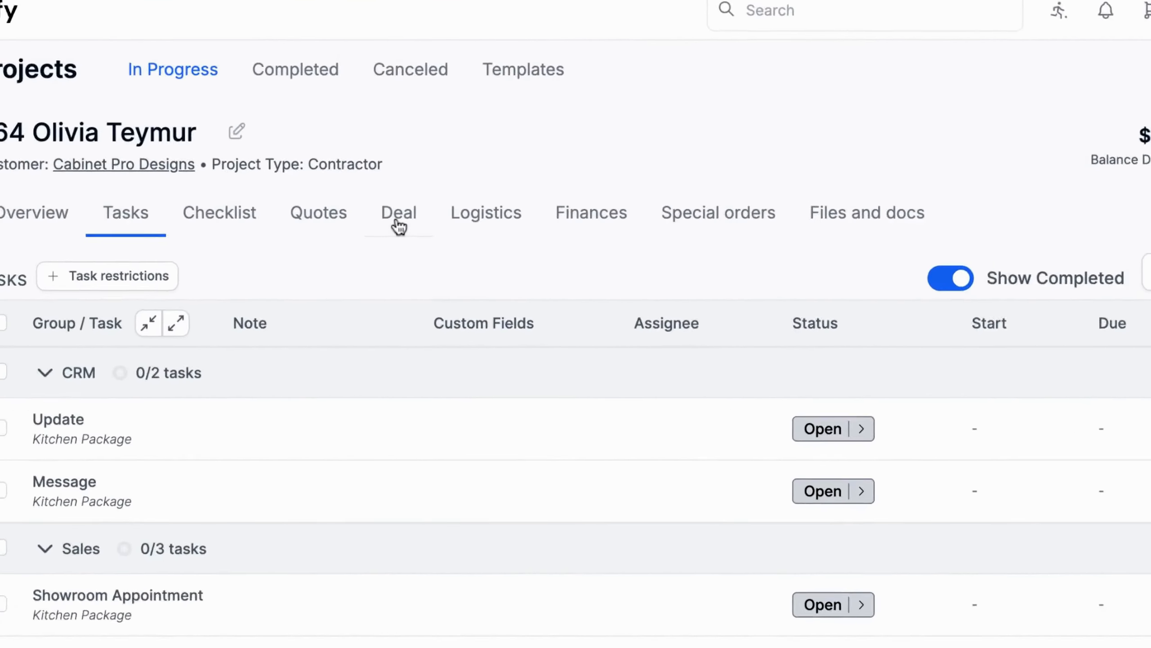
Change the Kitchen Package's Black Pearl quantity to 50 SF, save, and review the three logged changes
click(398, 217)
scroll(375, 344, down, 5)
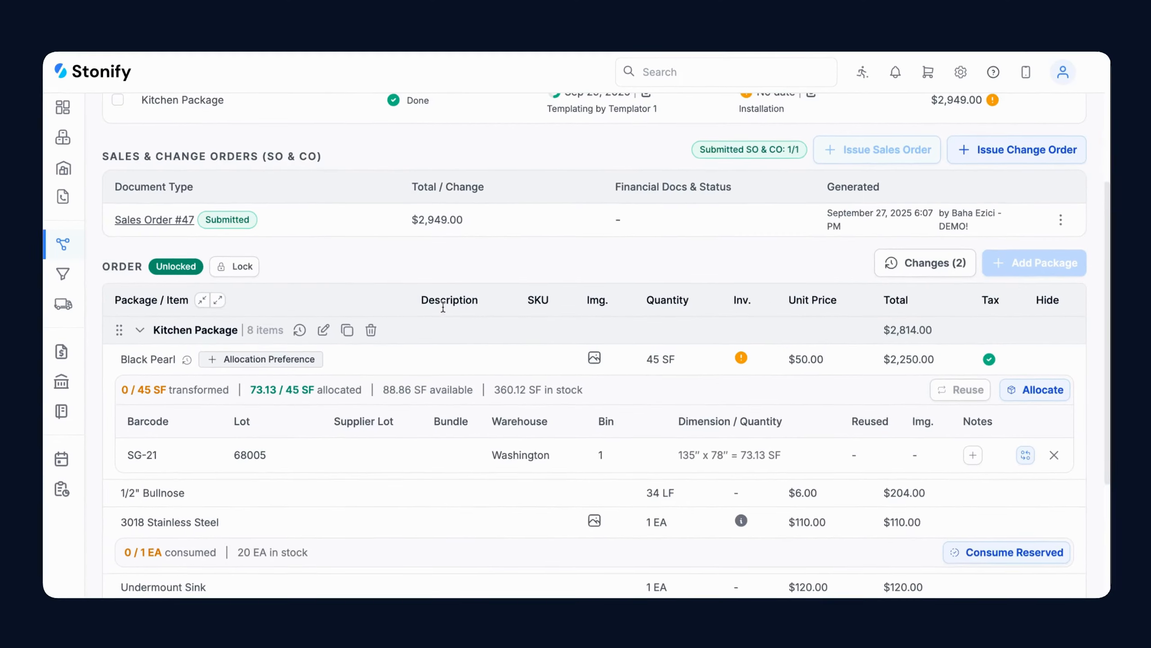
click(324, 329)
double_click(705, 374)
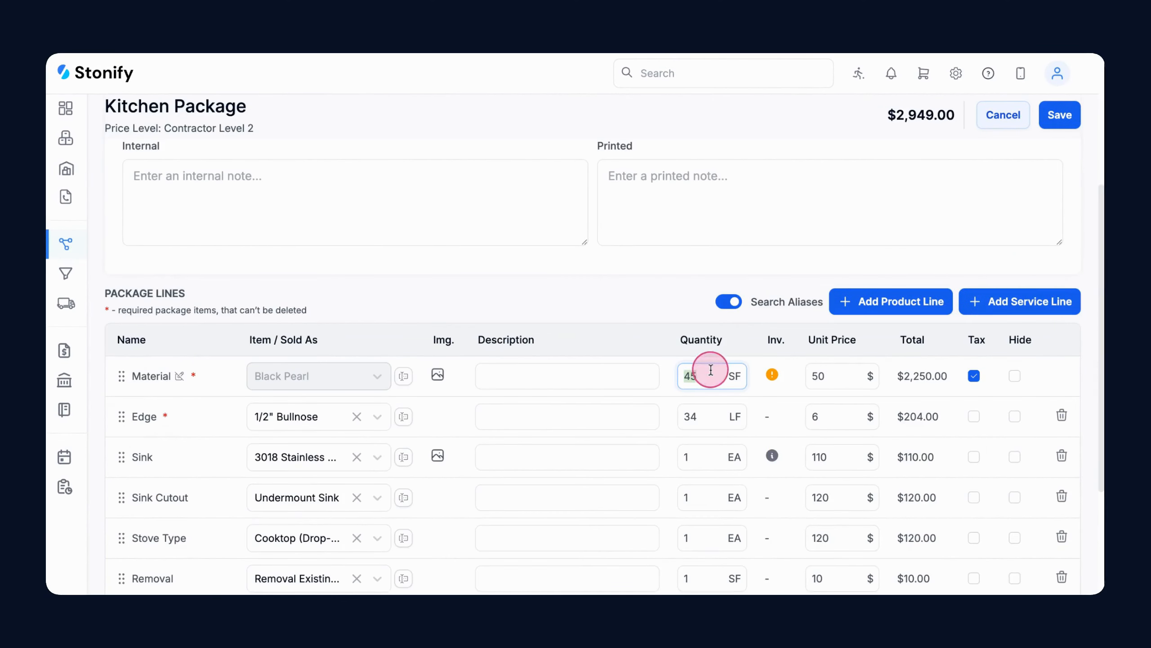
text(50)
click(1061, 115)
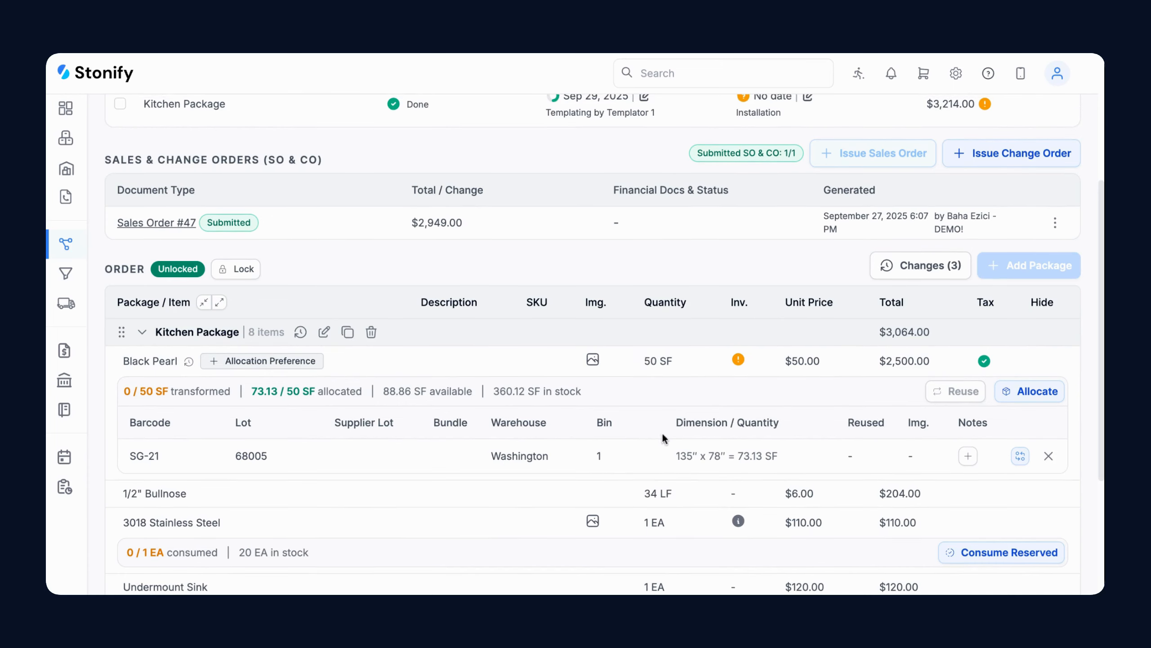
scroll(647, 407, up, 4)
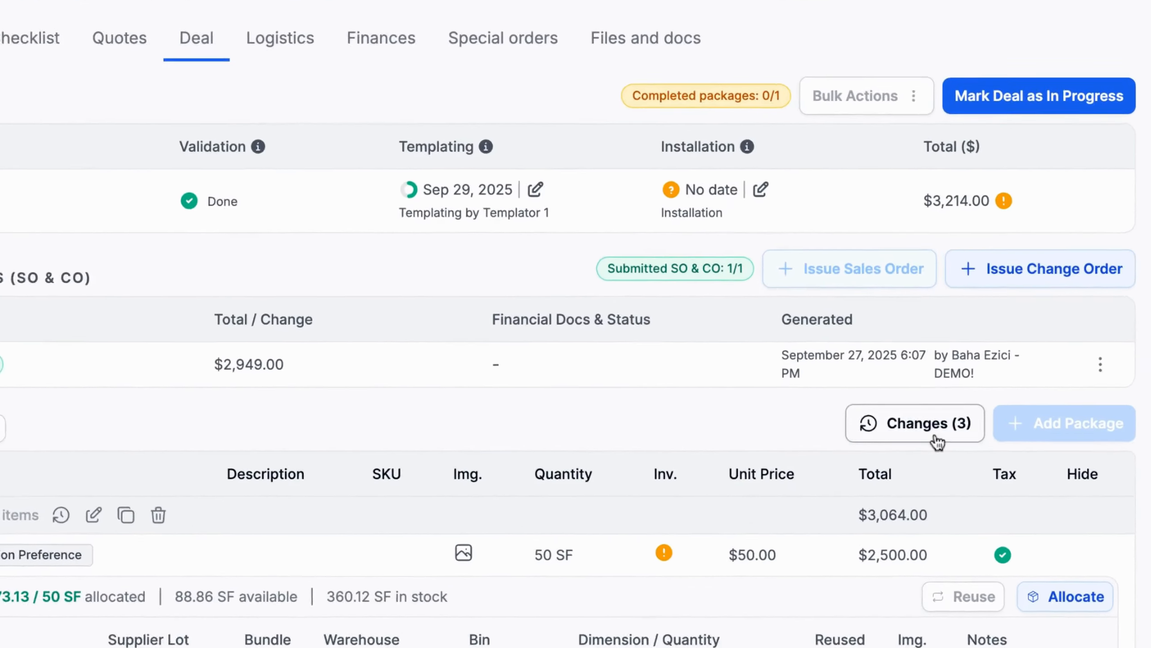
click(930, 427)
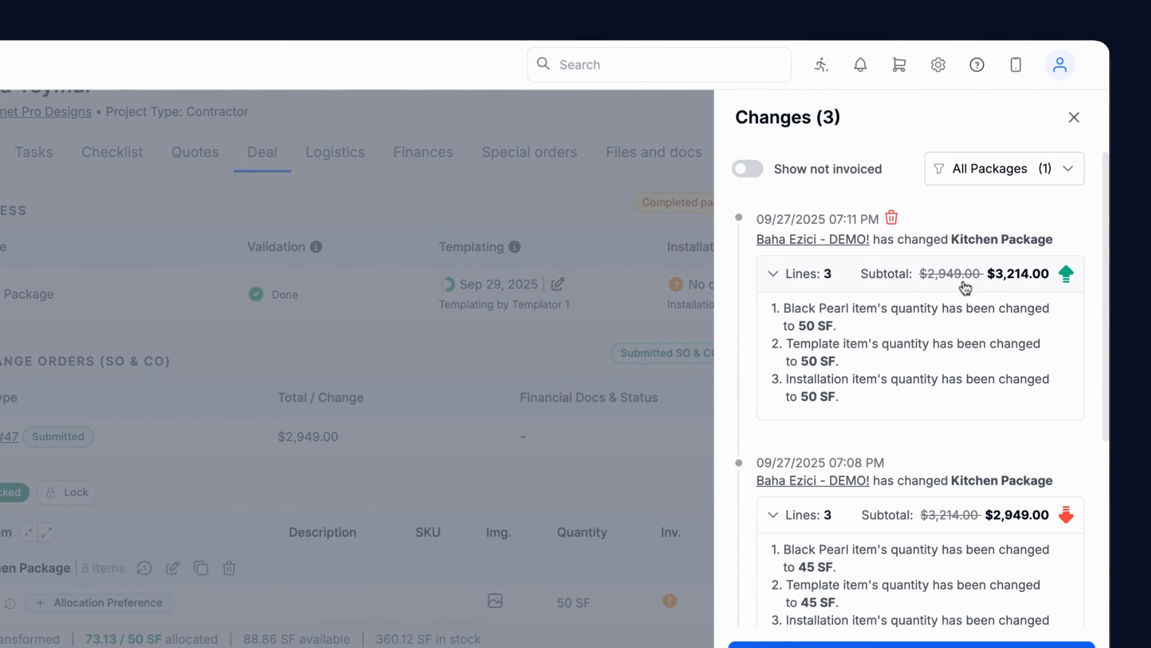
click(1079, 104)
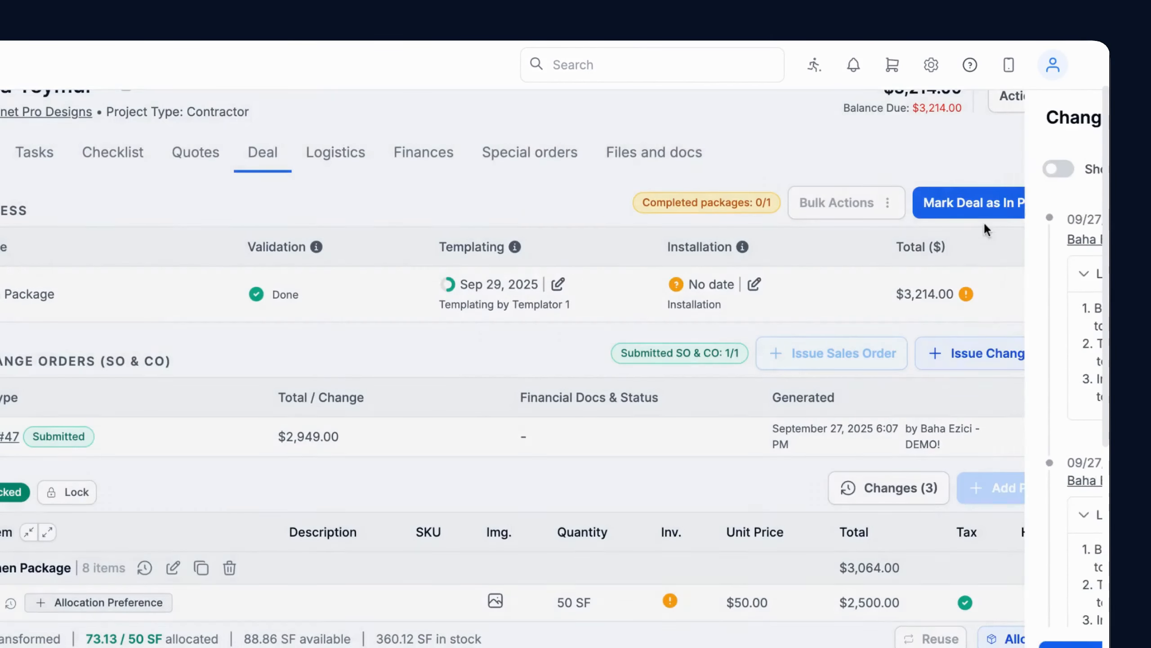
Issue a change order for the Kitchen Package using the priced 'Change Order' template
click(993, 317)
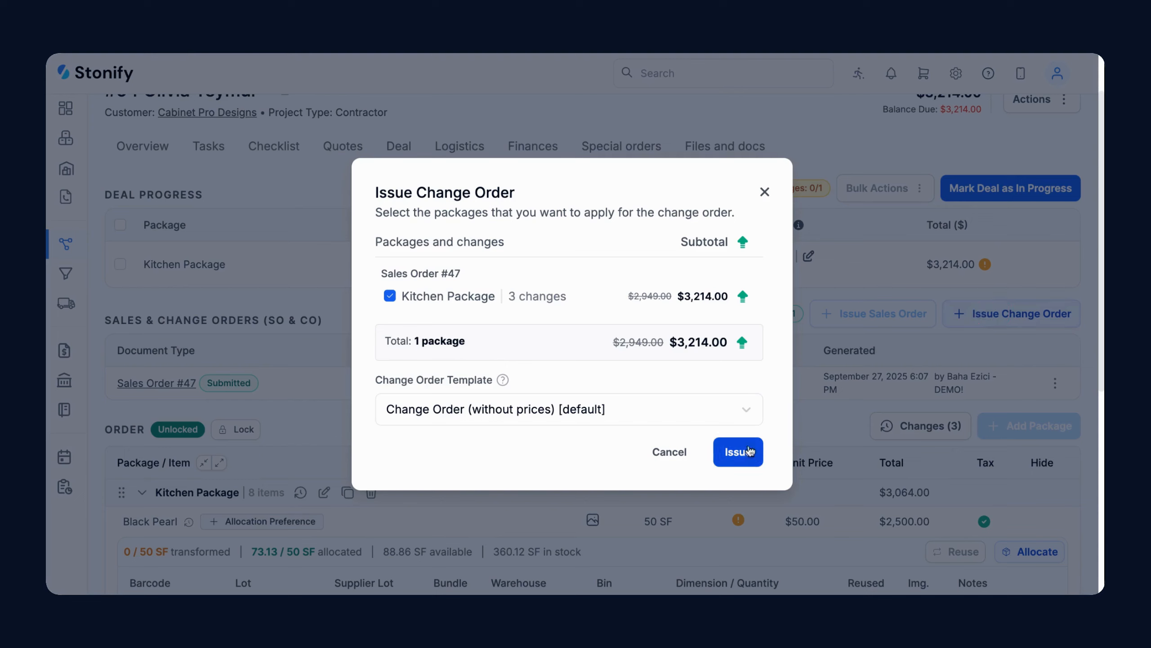
click(689, 411)
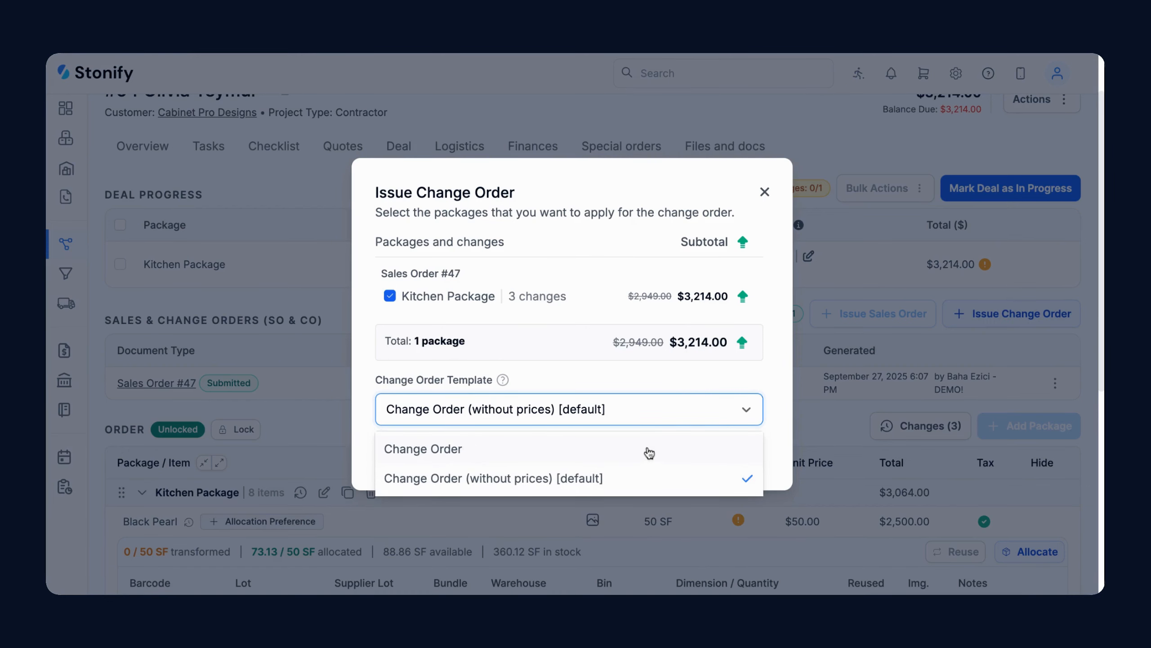
click(649, 449)
click(737, 452)
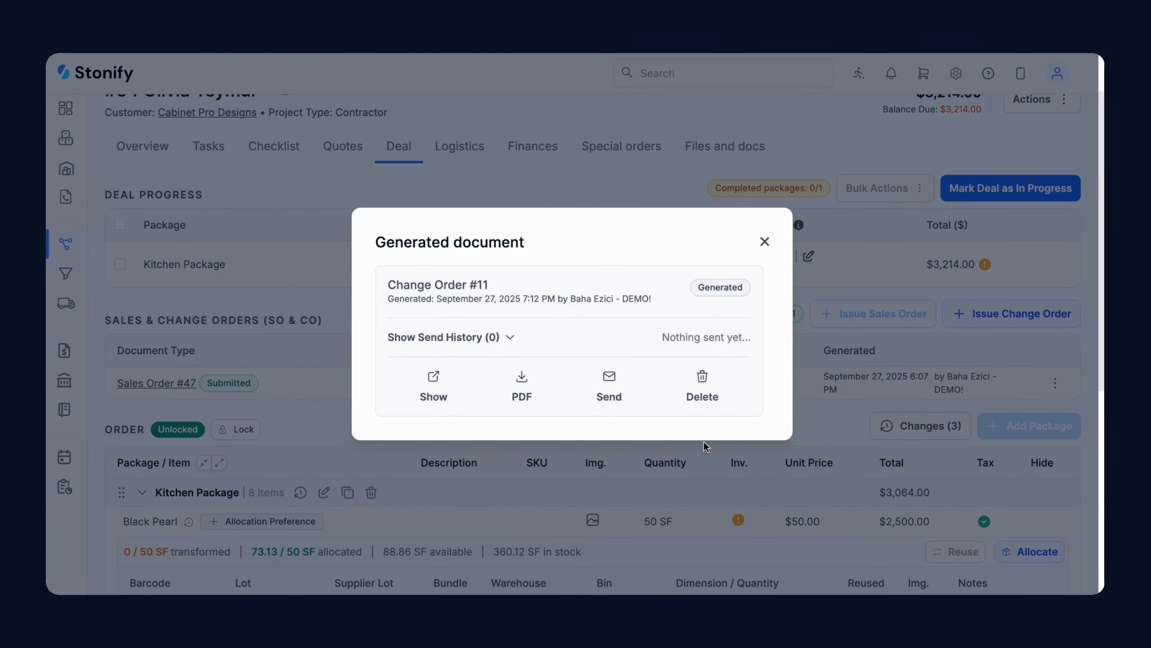
Review Change Order #11: +5 Black Pearl, +$250.00 subtotal, $15.00 tax, +$265.00 total
click(441, 389)
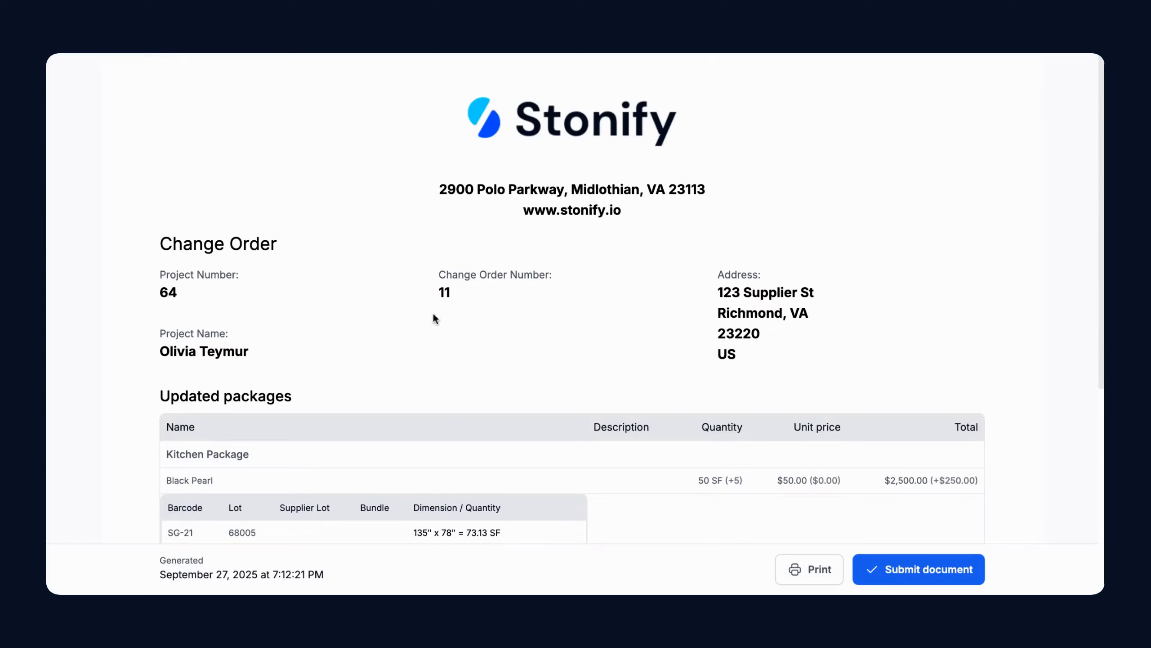
scroll(484, 239, down, 3)
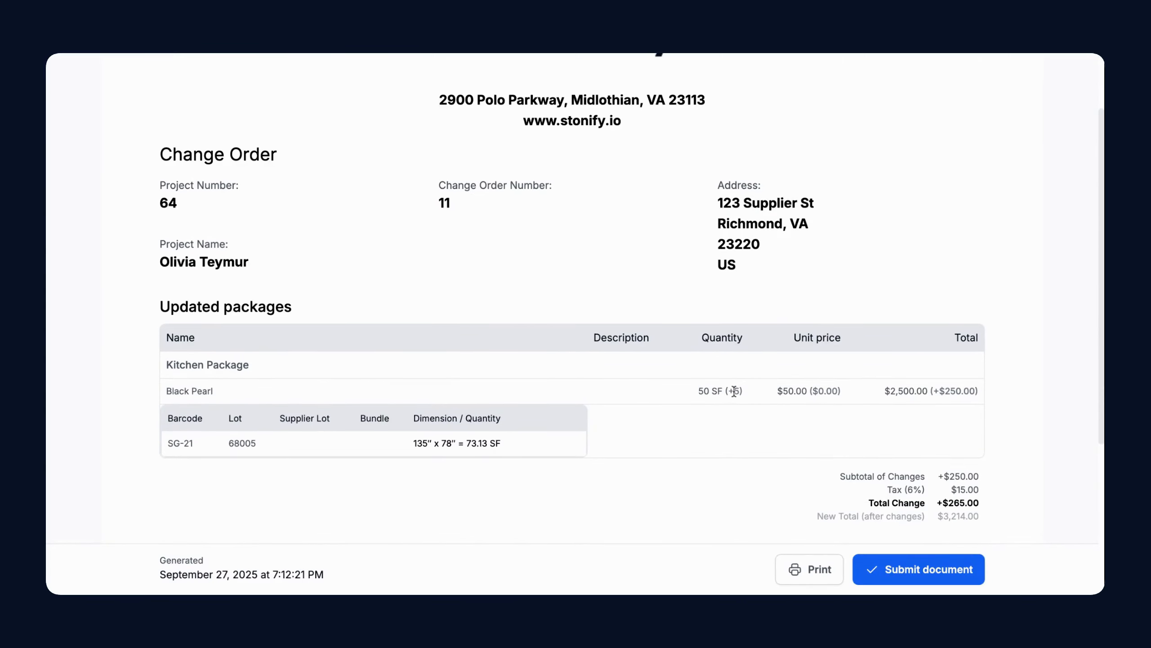
drag(729, 390, 741, 390)
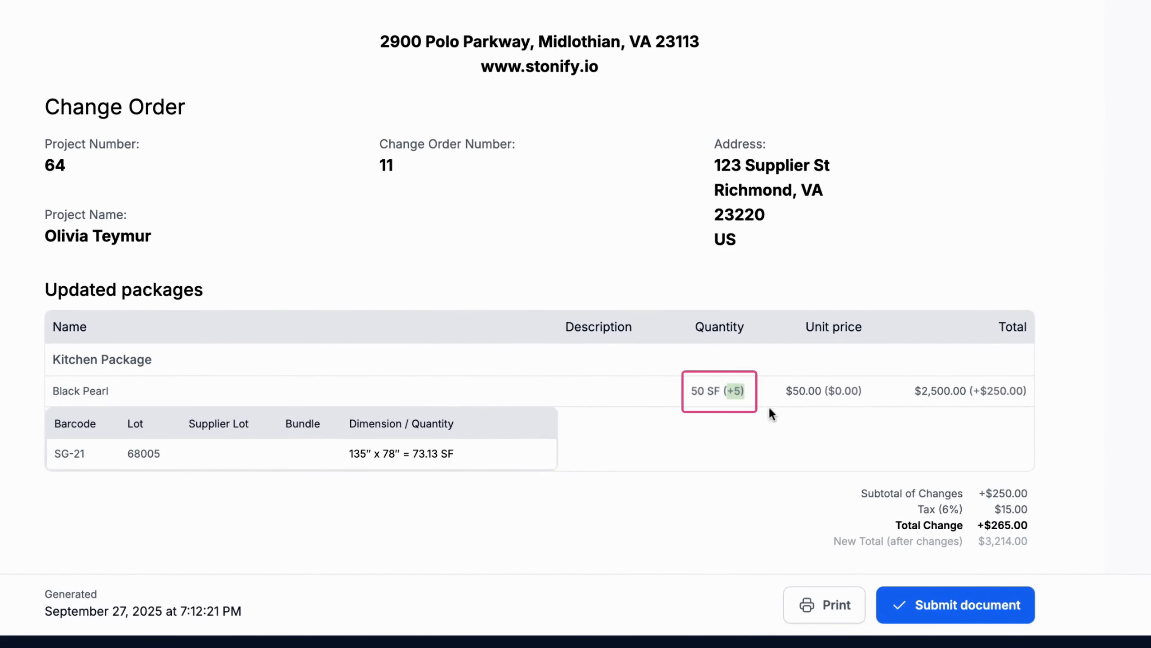
drag(836, 390, 858, 391)
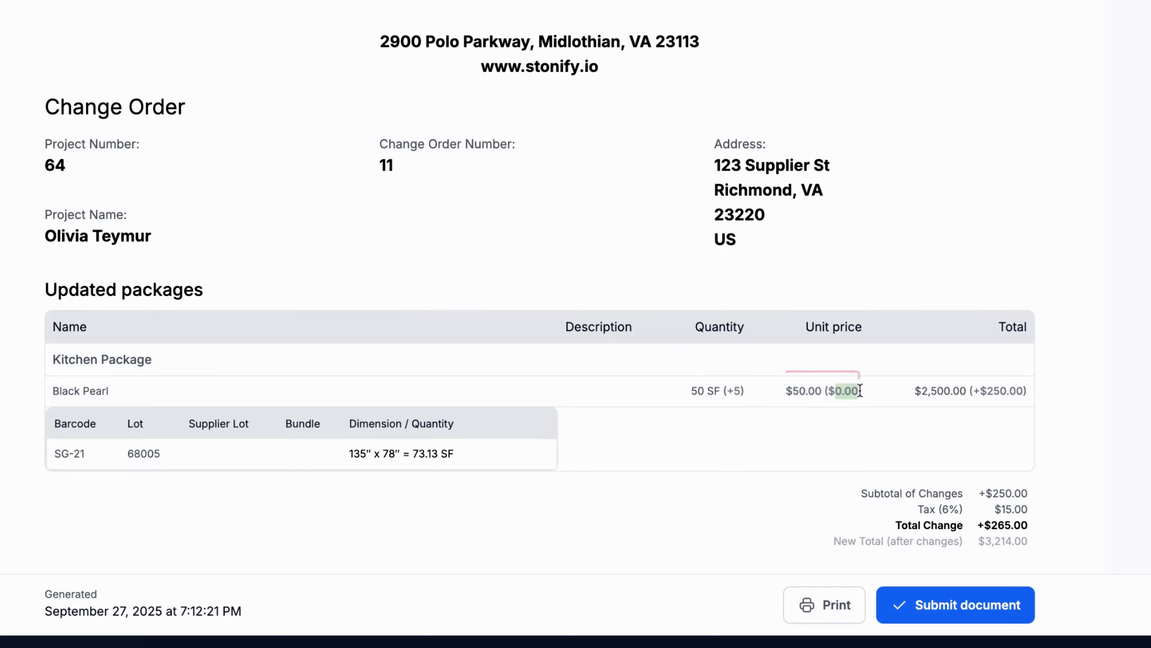
drag(978, 390, 1022, 390)
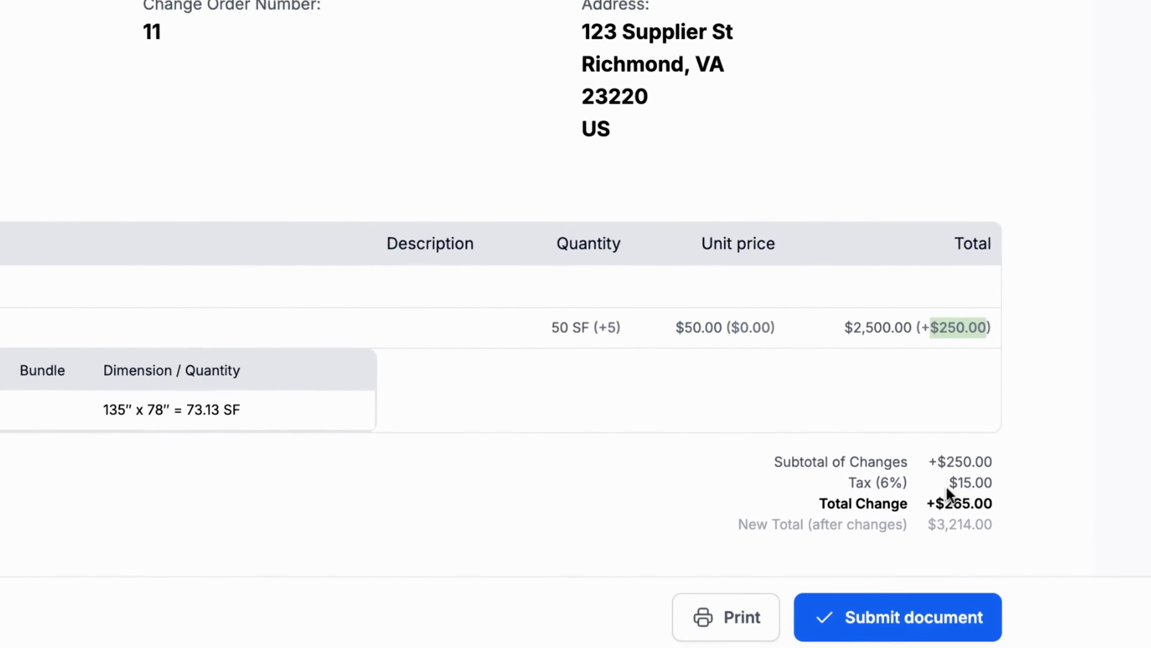
drag(949, 491, 1005, 490)
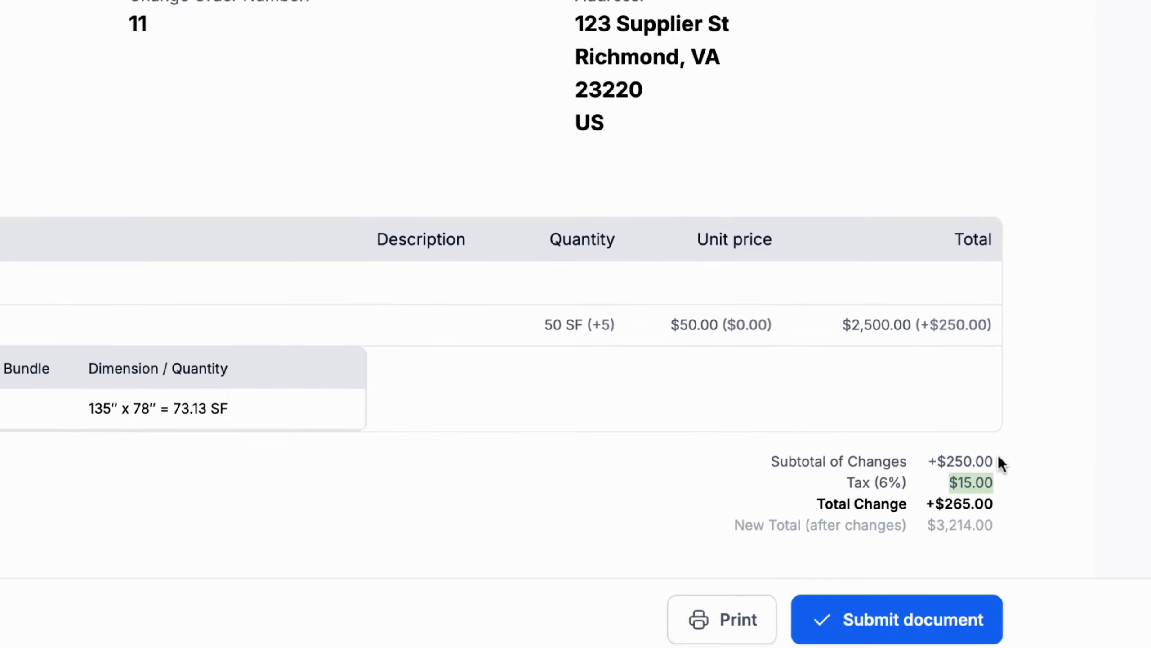
drag(943, 461, 994, 461)
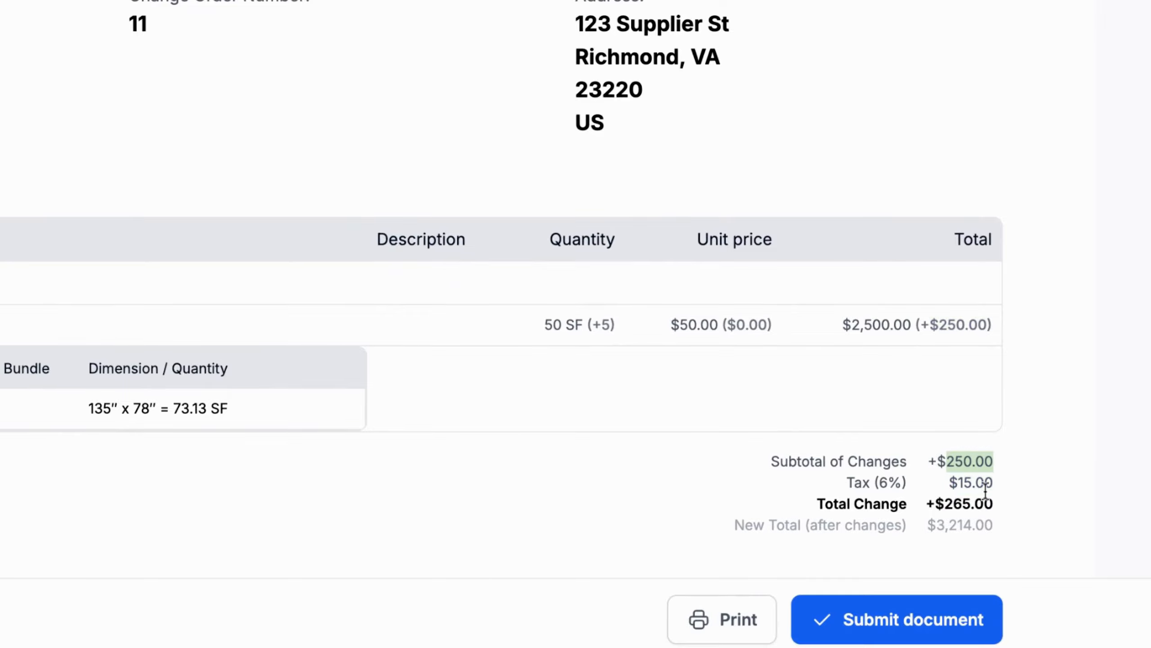
mouse_move(937, 504)
mouse_down()
mouse_move(992, 504)
mouse_move(981, 521)
mouse_up()
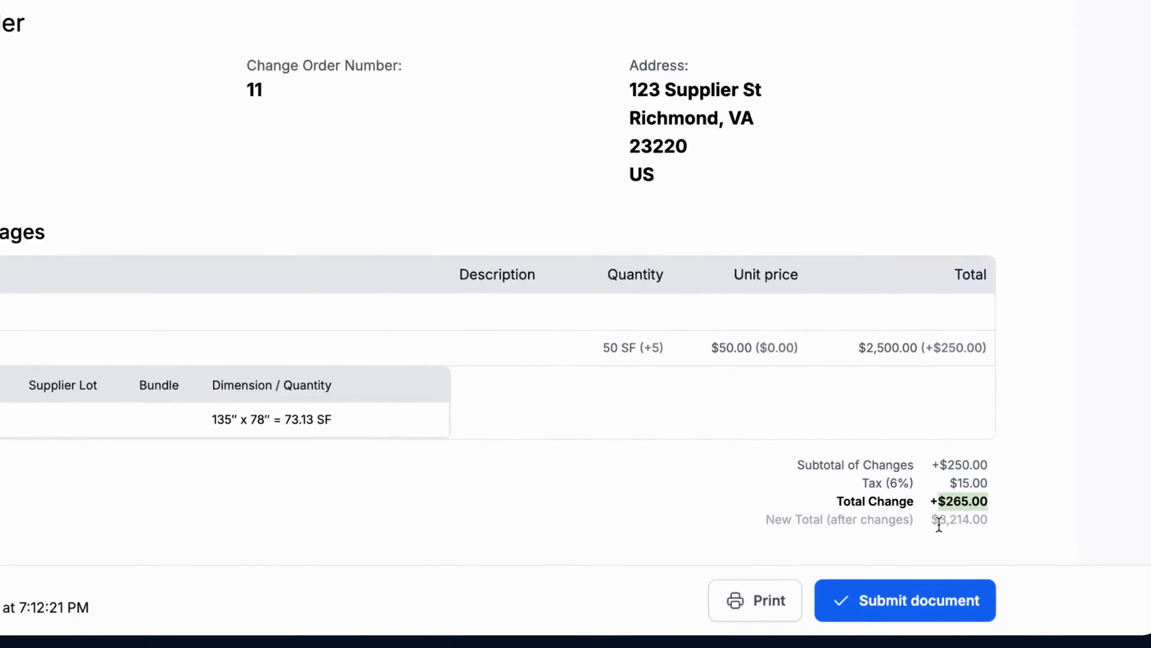
Sign the customer signature box and submit the change order
scroll(1000, 469, down, 5)
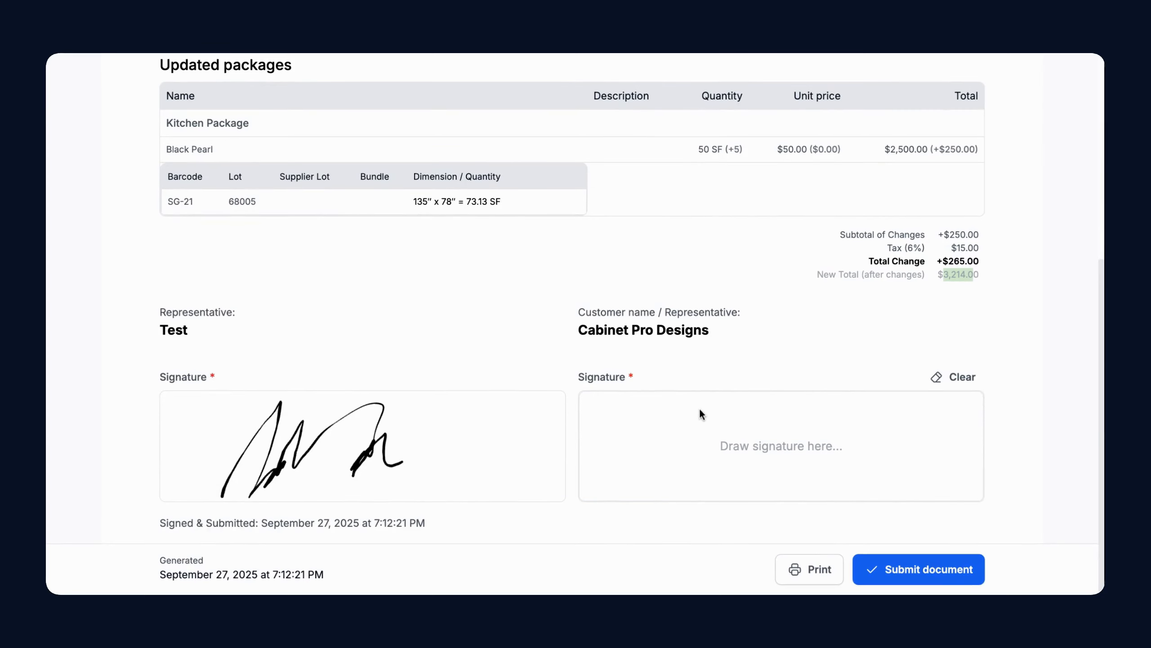
drag(688, 416, 848, 437)
click(952, 567)
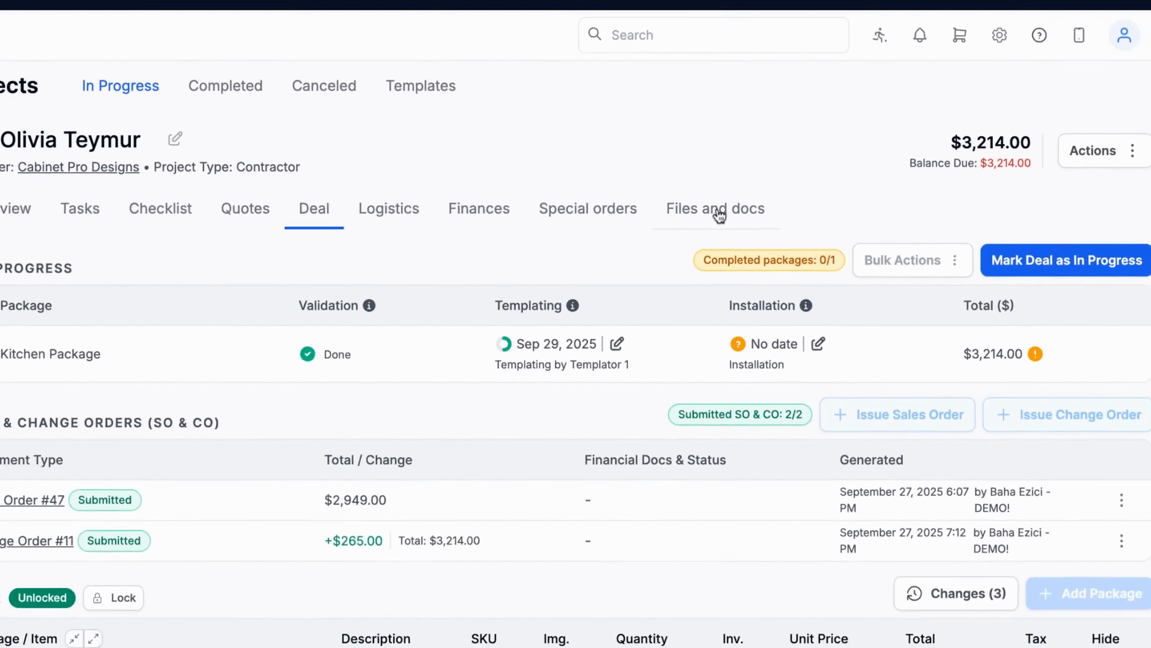
click(705, 102)
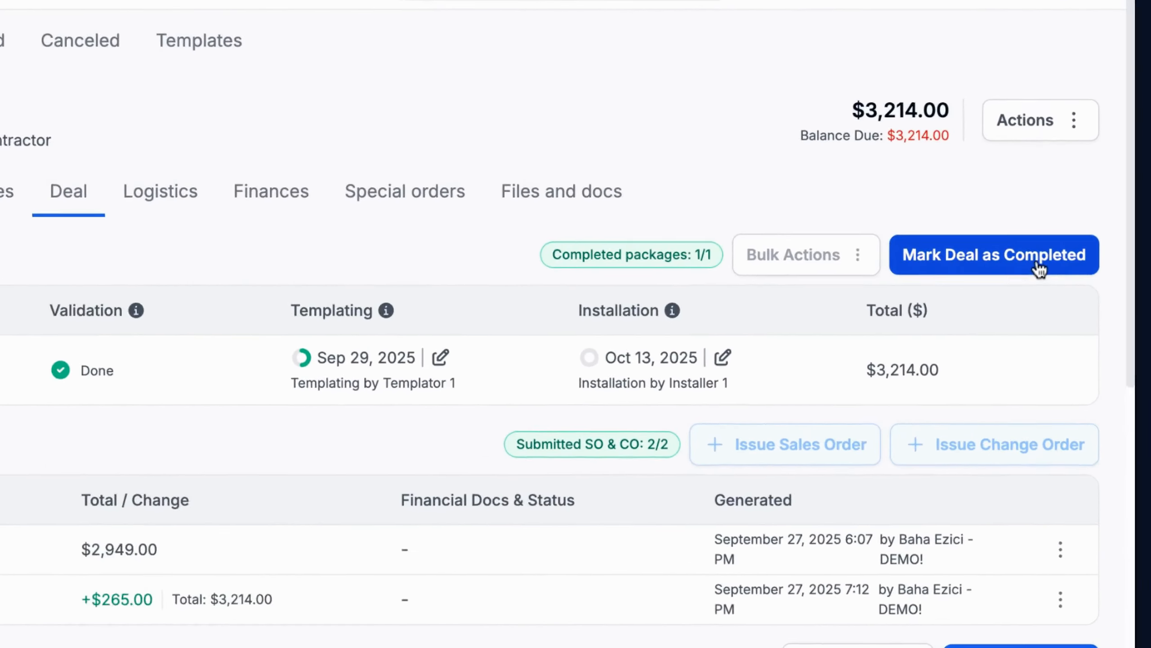
click(1034, 257)
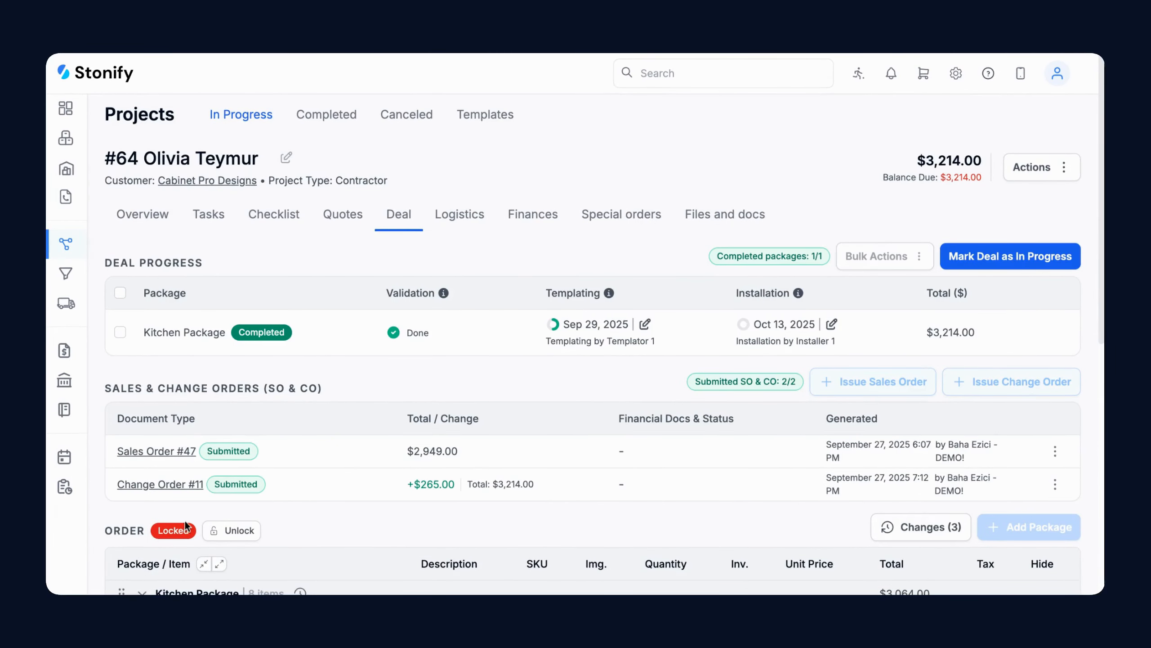
scroll(198, 461, down, 4)
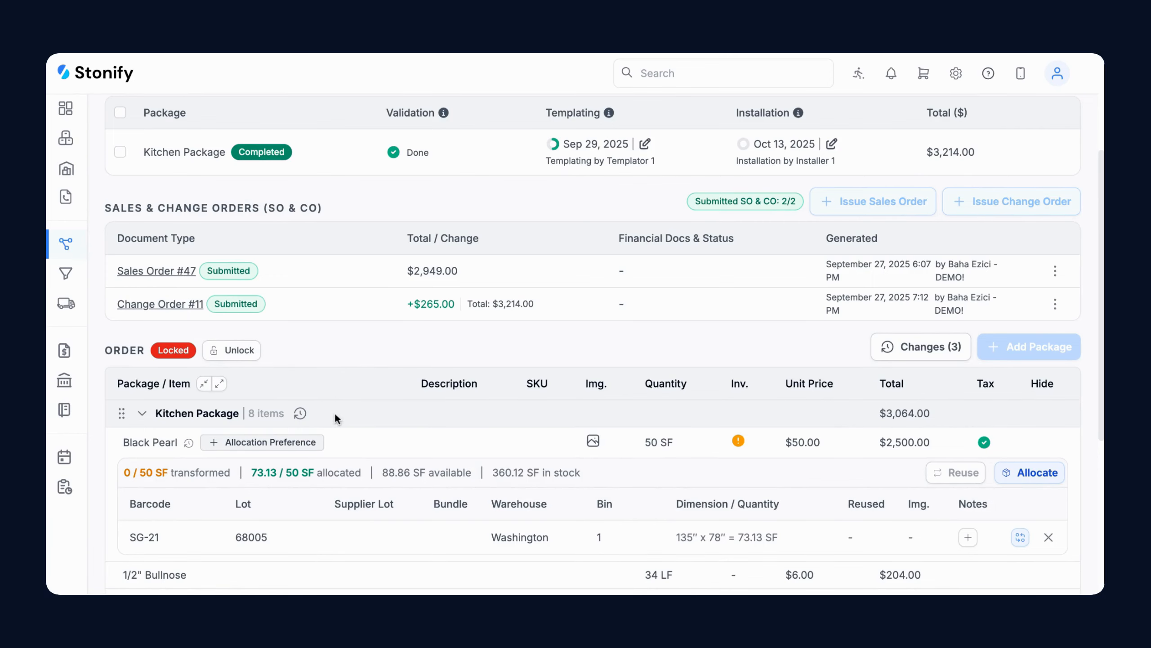
scroll(340, 422, up, 2)
scroll(336, 418, up, 2)
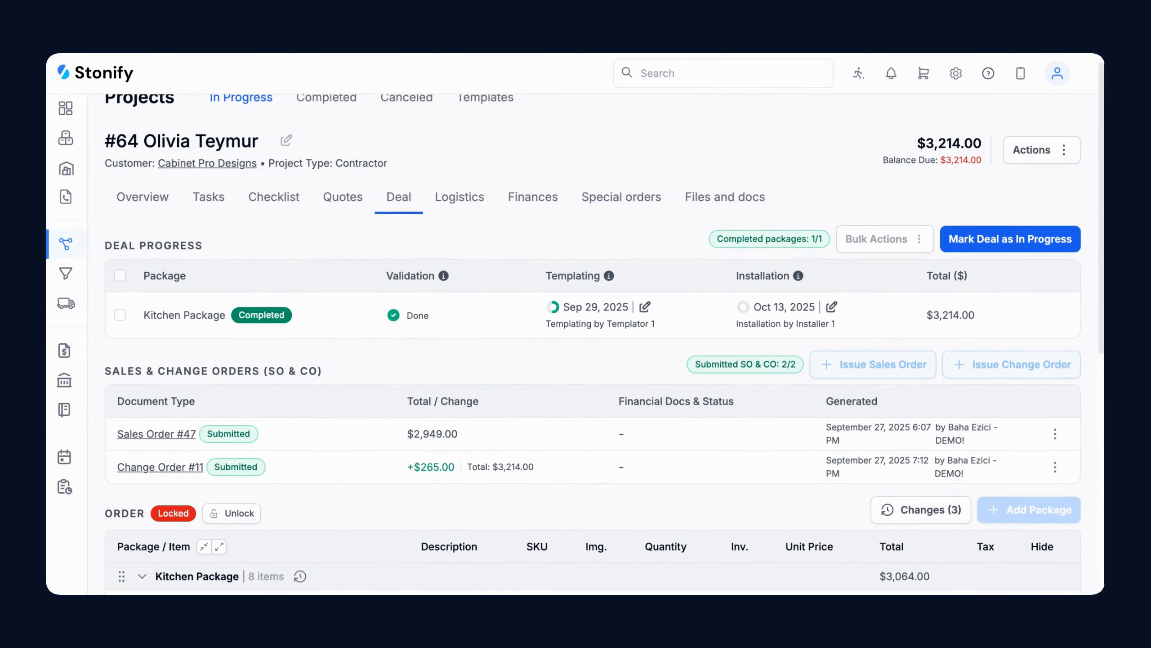
scroll(593, 345, up, 1)
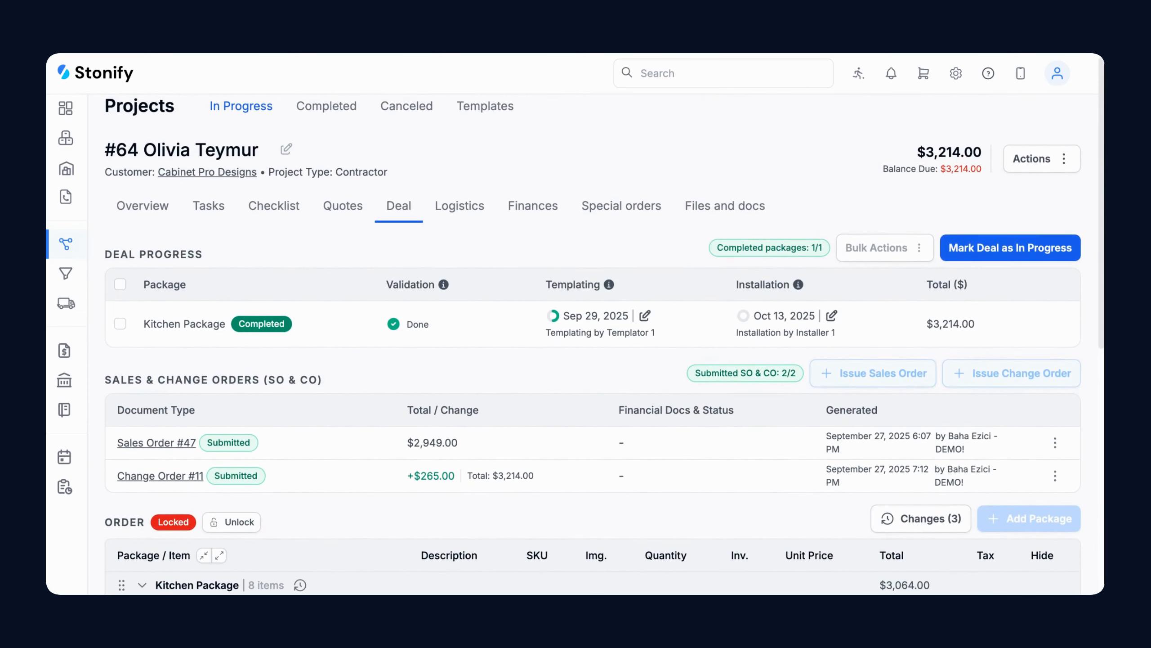
scroll(593, 344, up, 1)
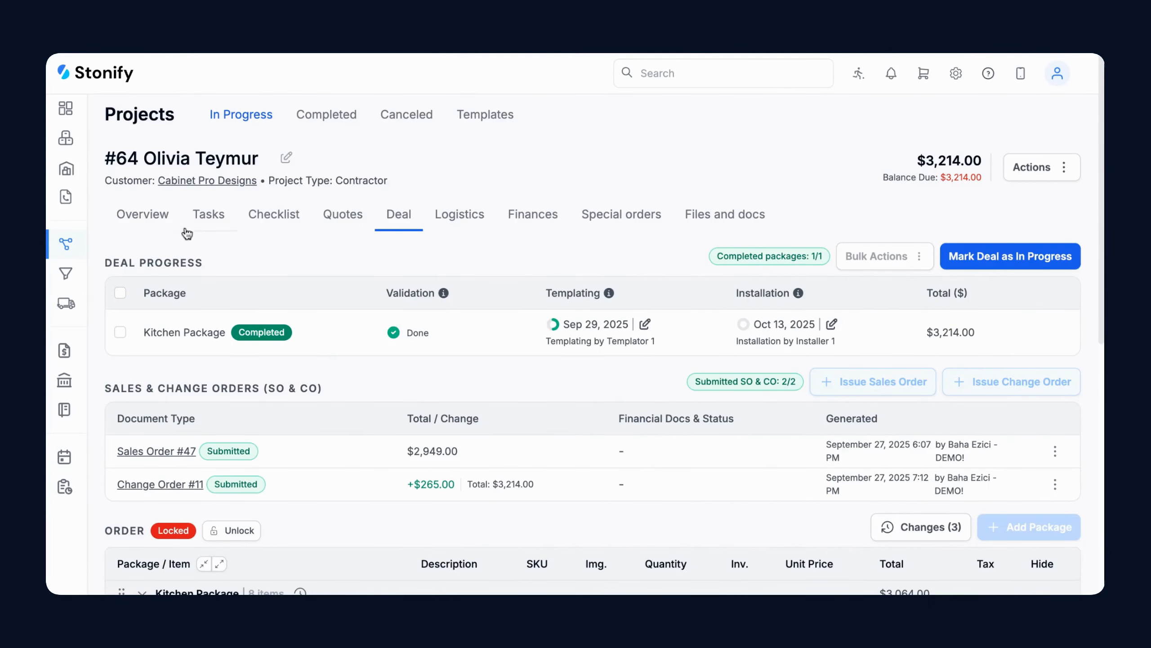
Switch to project #64's Overview tab
click(163, 224)
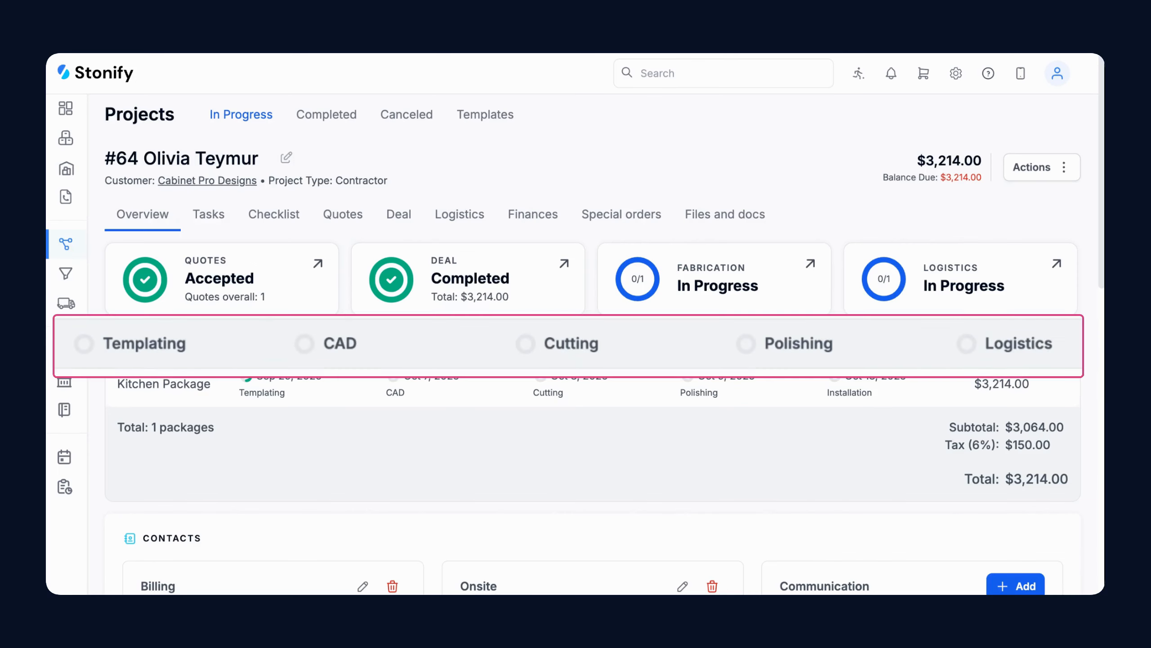
scroll(593, 344, down, 4)
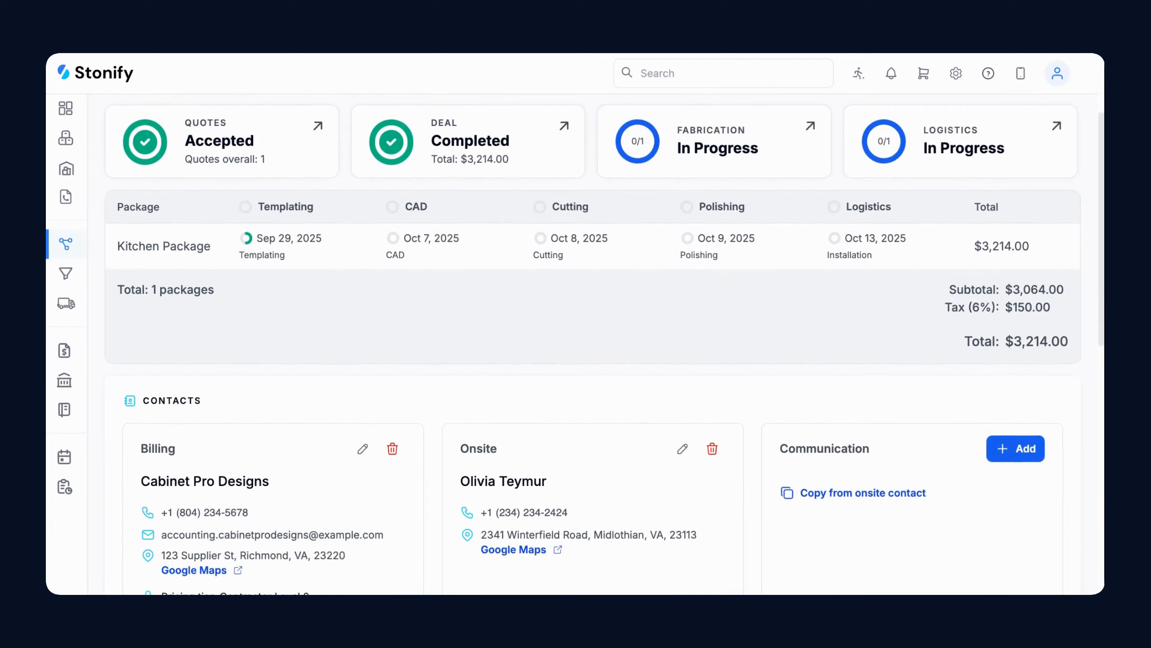
scroll(592, 345, down, 8)
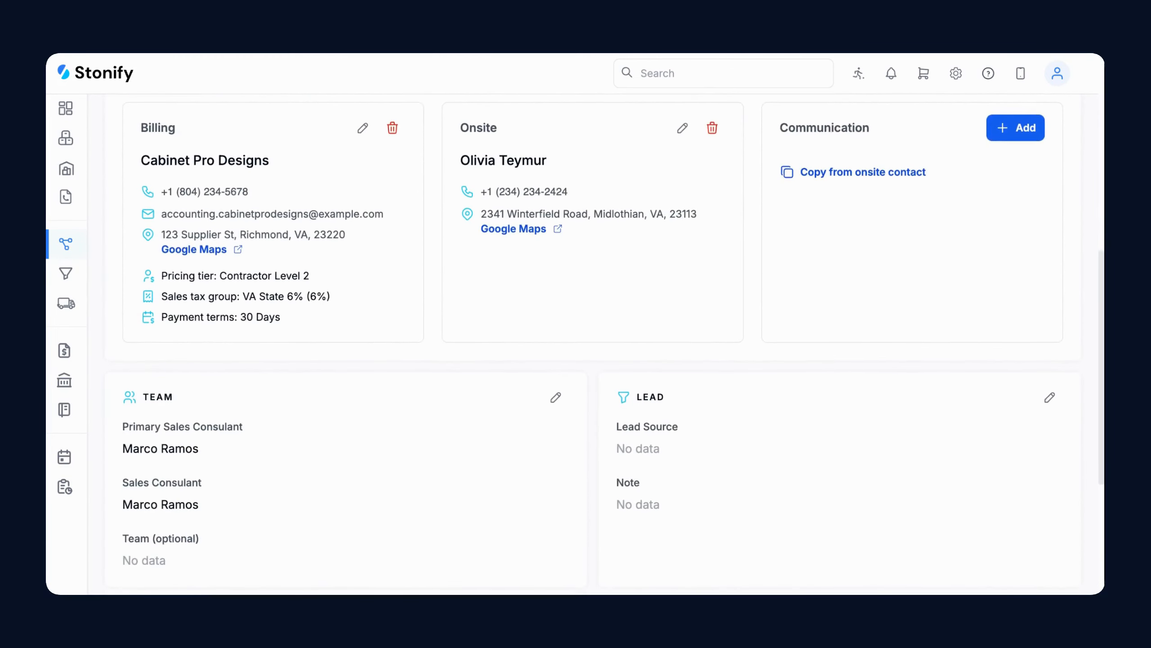
scroll(593, 344, down, 1)
scroll(592, 344, down, 3)
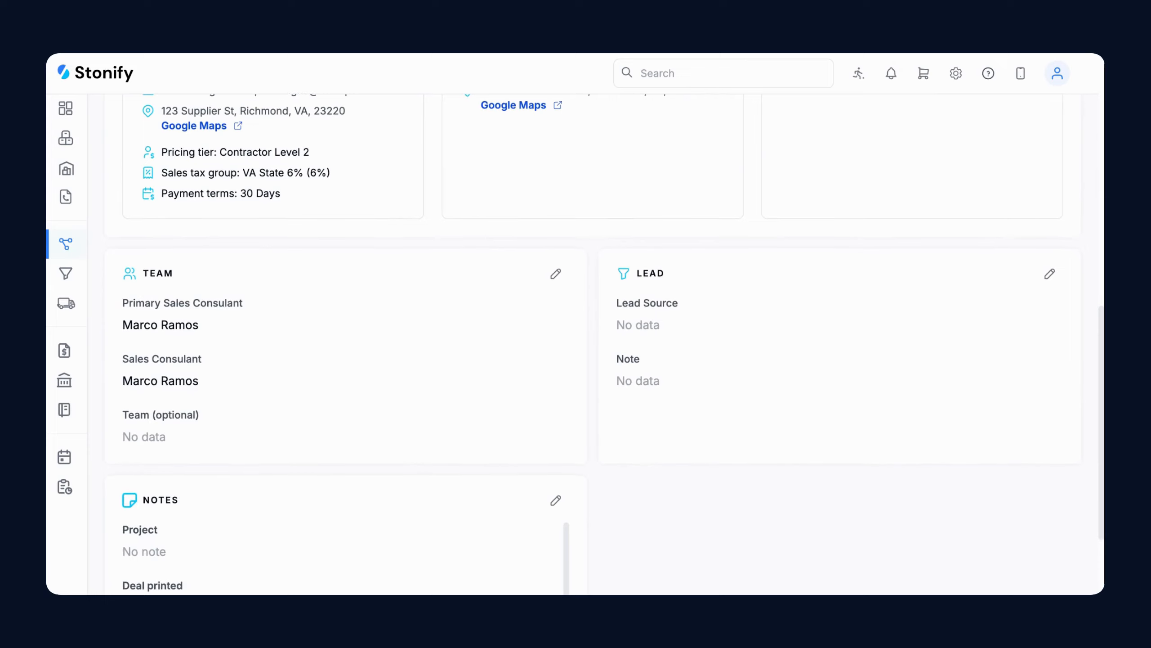
scroll(345, 472, down, 1)
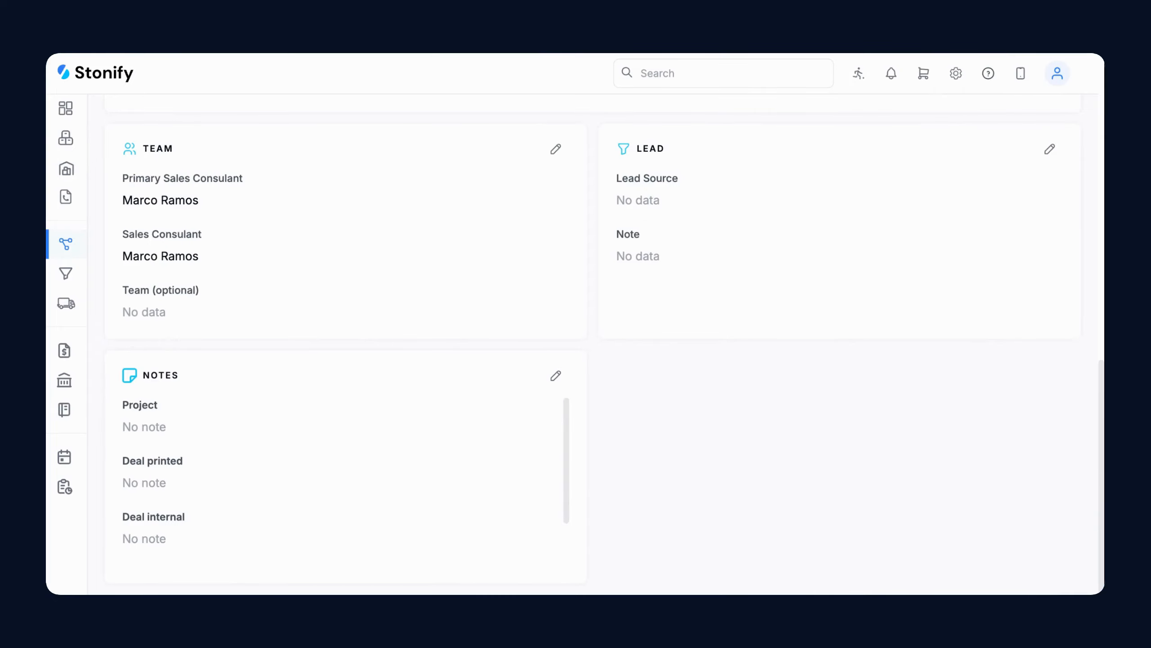
scroll(658, 264, up, 15)
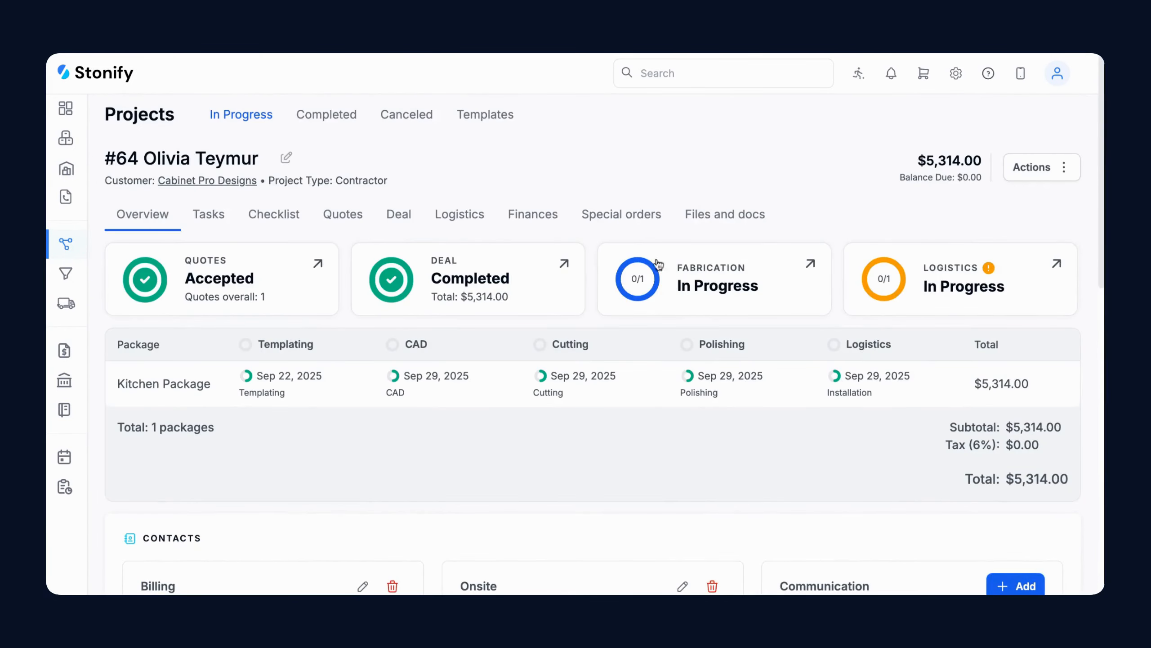
Create a special order for 1 slab of Blanco Maple Silestone
click(636, 218)
click(979, 263)
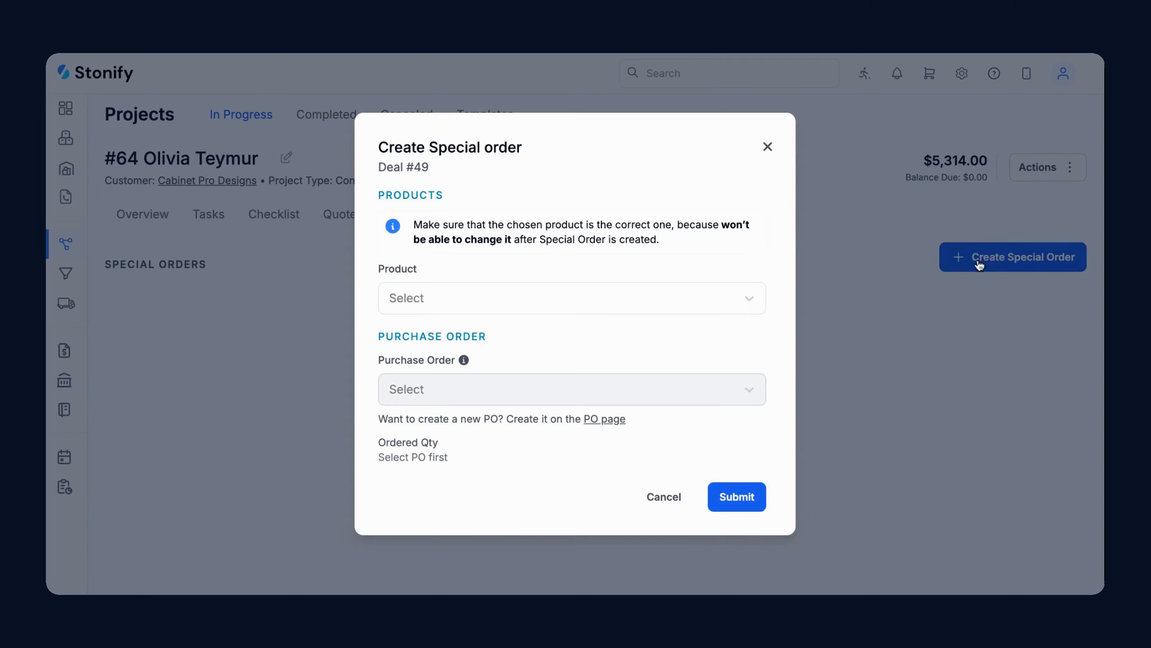
click(722, 298)
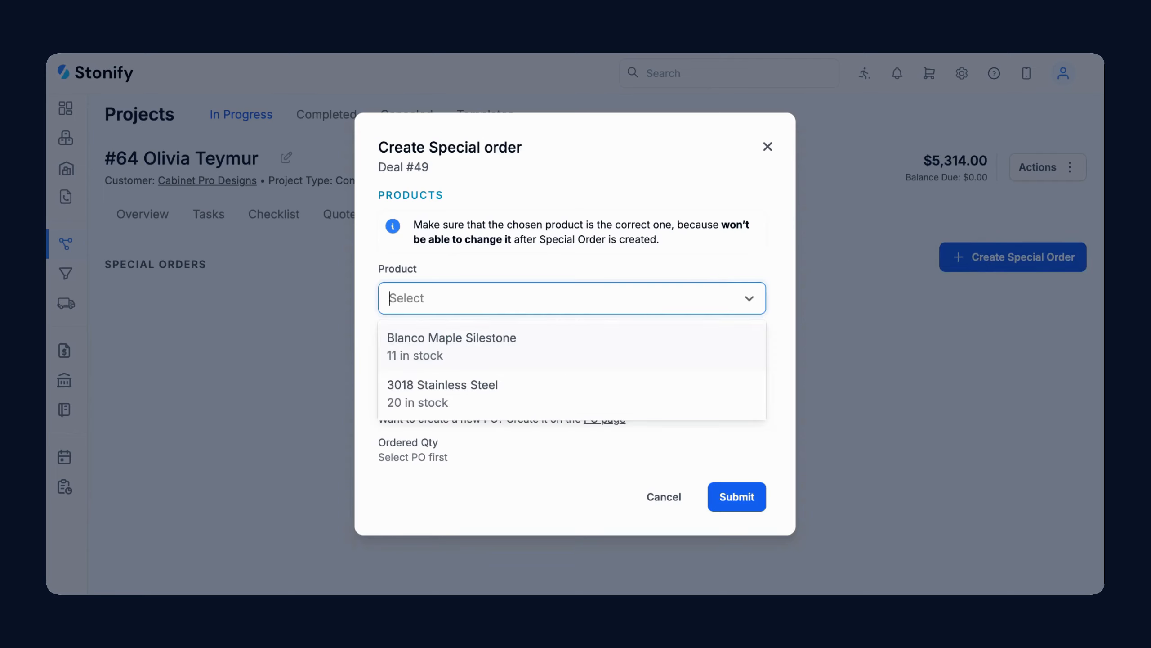
click(499, 347)
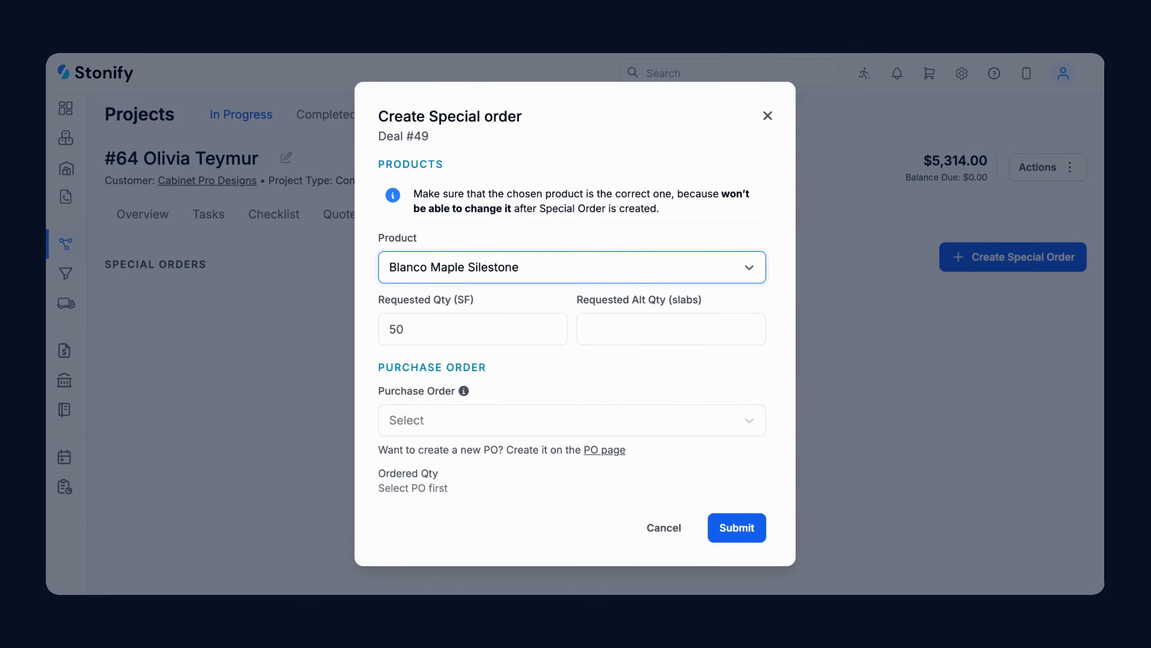
click(661, 336)
text(1)
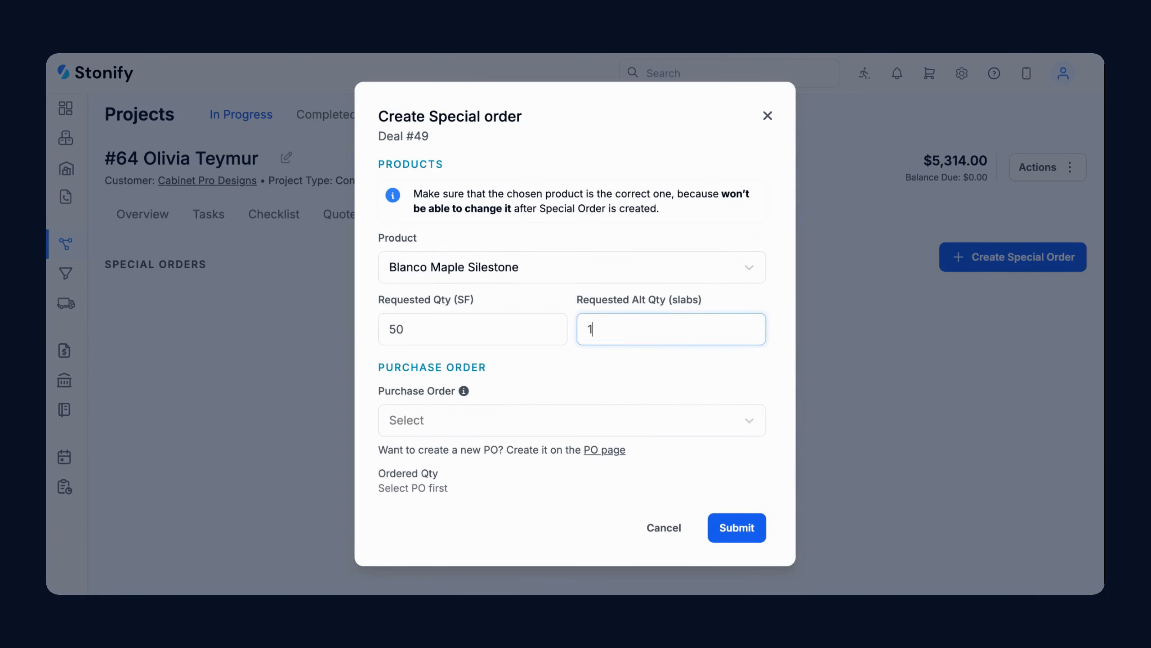
click(737, 527)
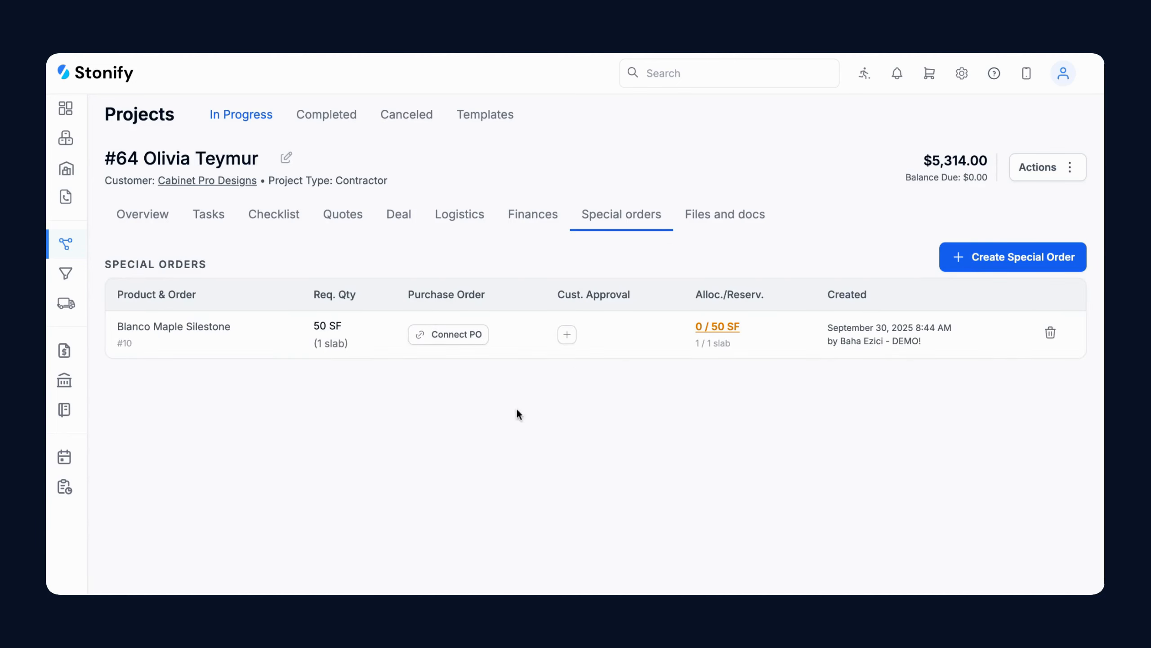
Check the order under Inventory Purchase Requests and return to project #64
click(66, 168)
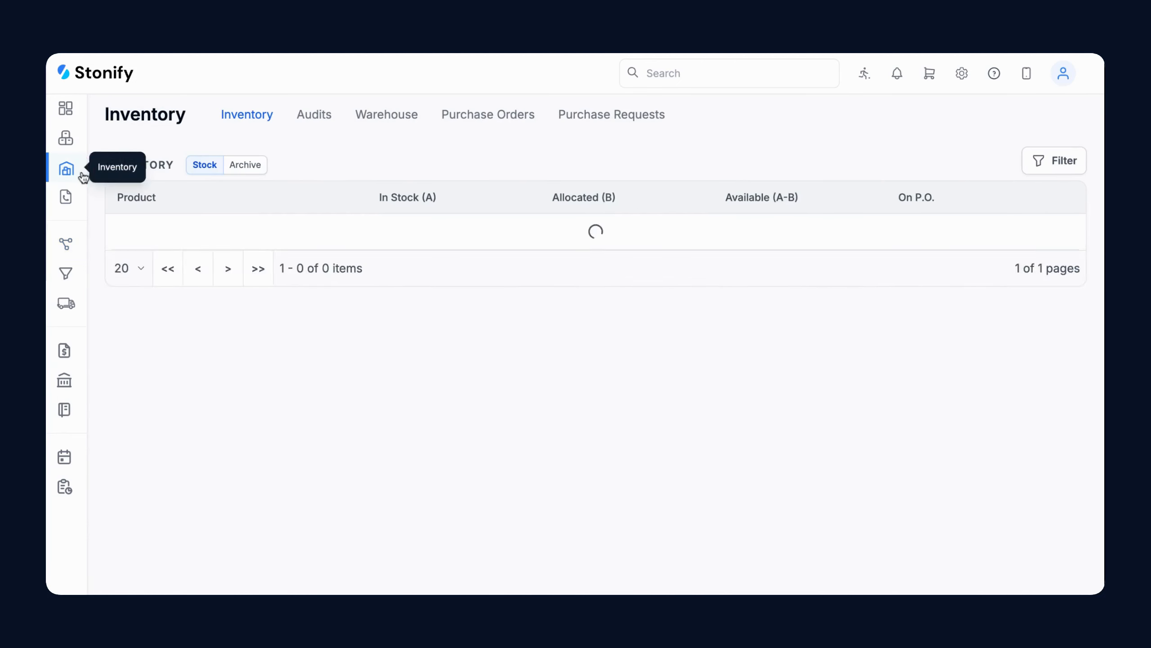
click(591, 121)
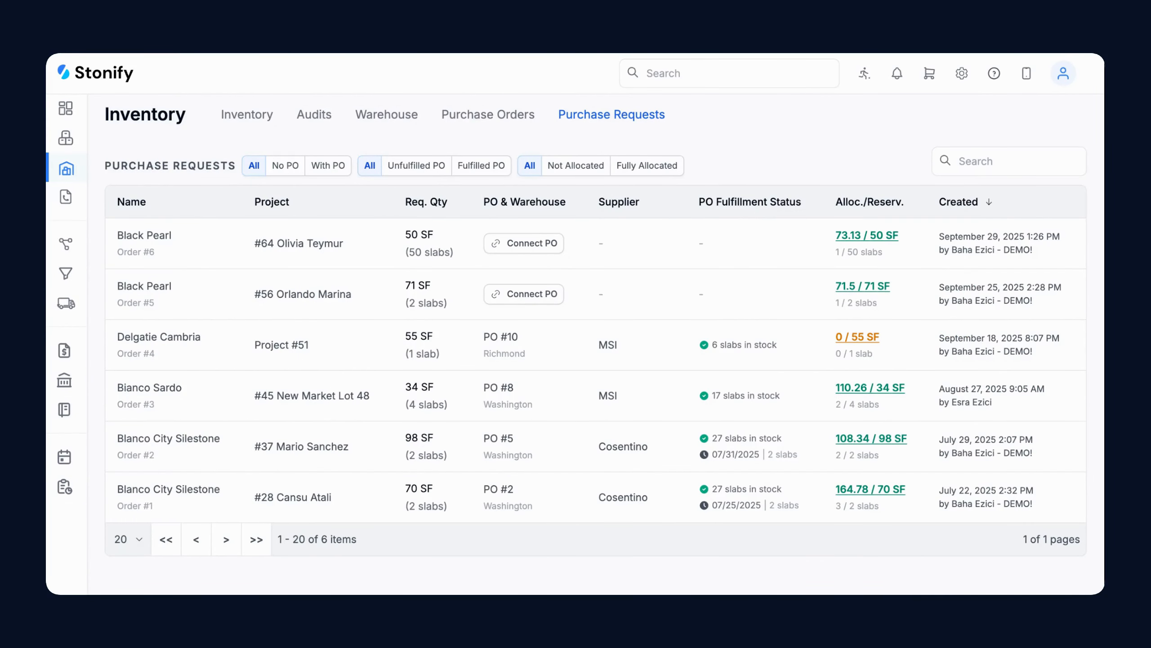
click(274, 244)
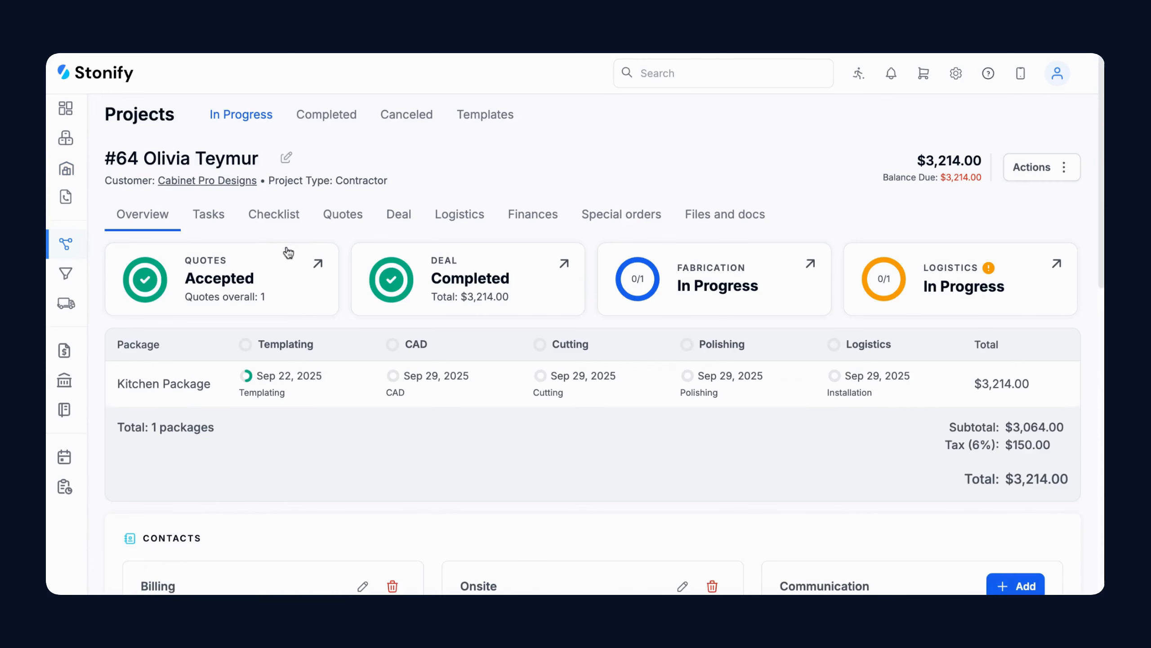
Record a $3,214 customer payment for project #64 from the Finances tab
click(522, 222)
scroll(516, 238, down, 2)
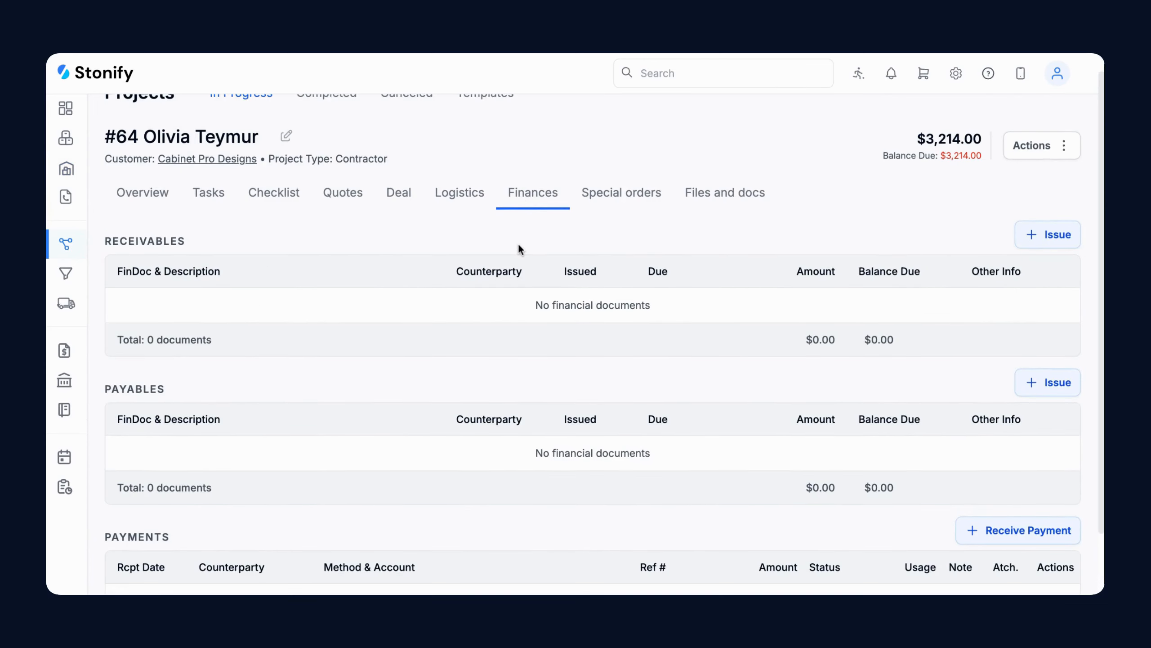
click(1038, 211)
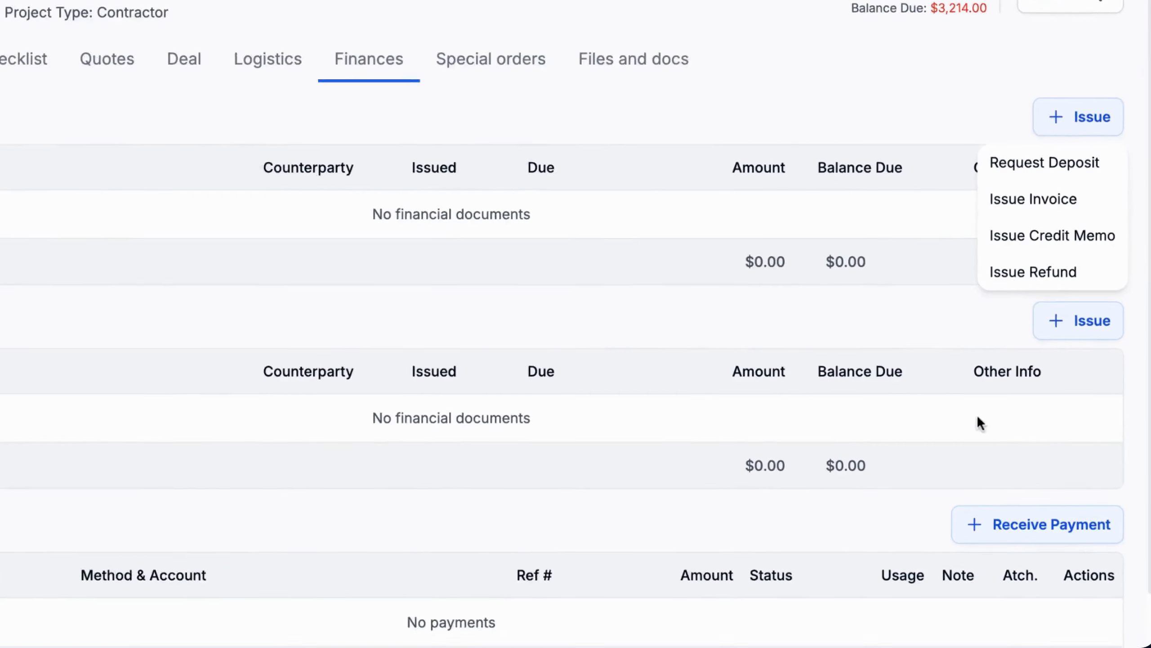
click(954, 457)
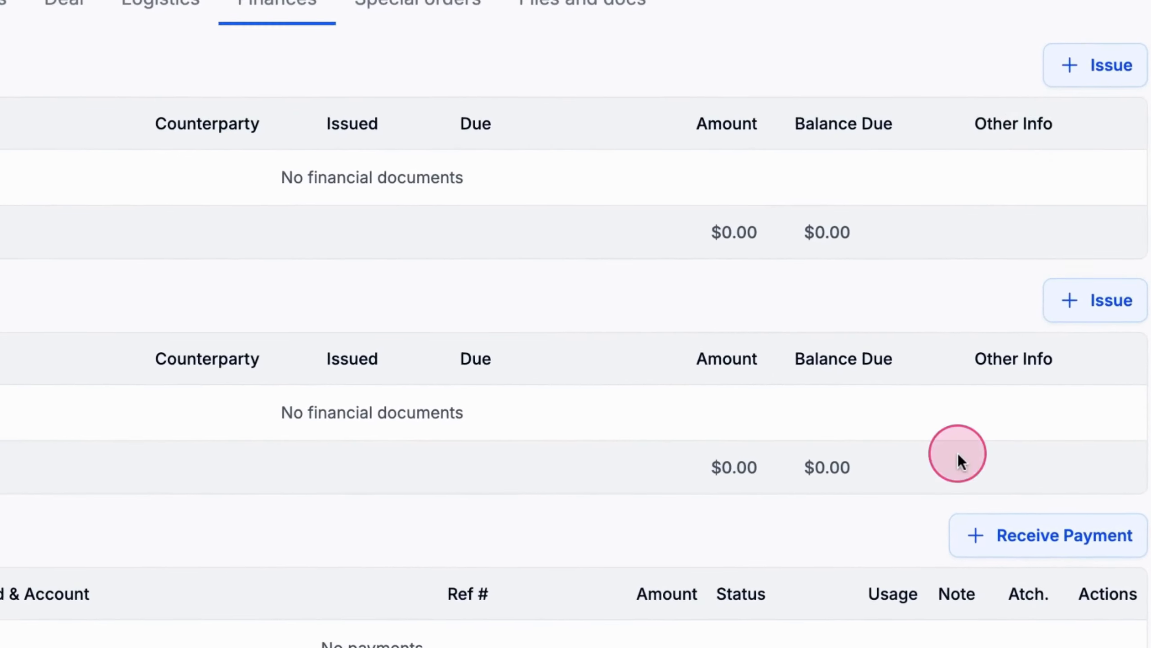
click(1085, 501)
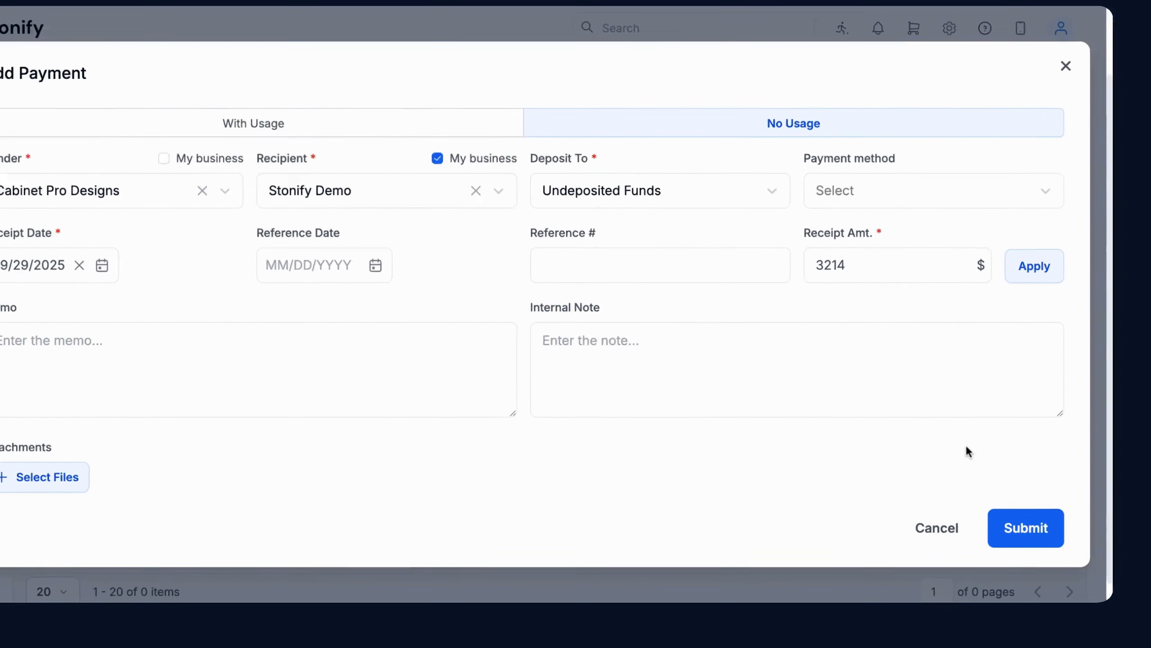
click(1026, 526)
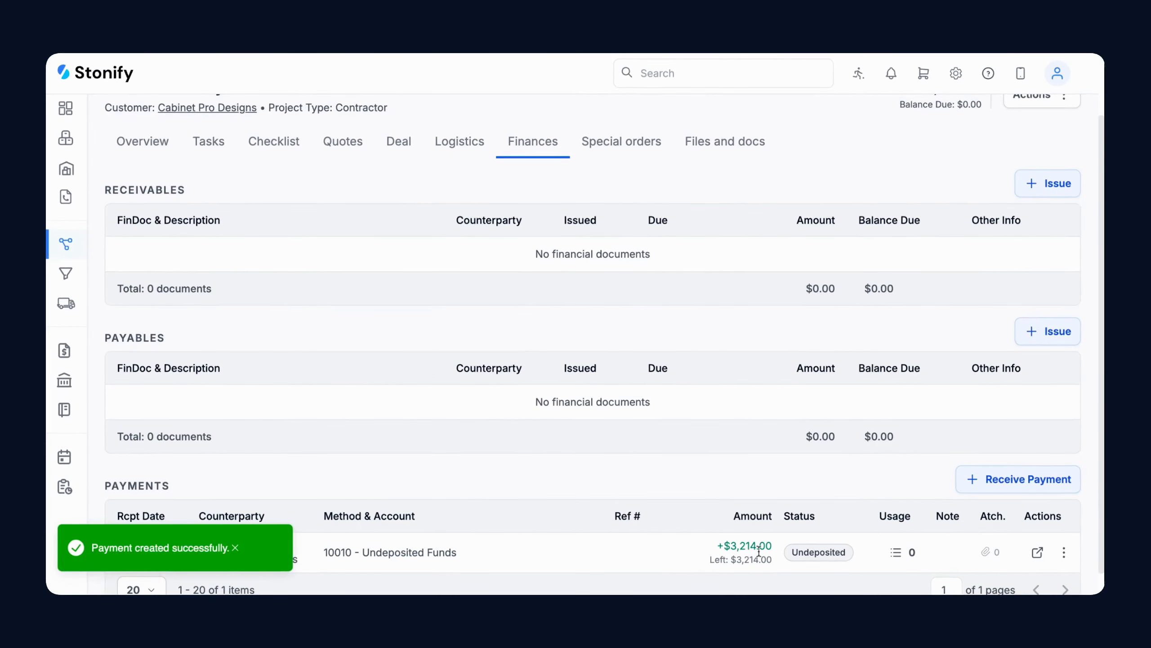
Issue a $3,214.00 invoice for the Kitchen Package from Receivables
click(1042, 191)
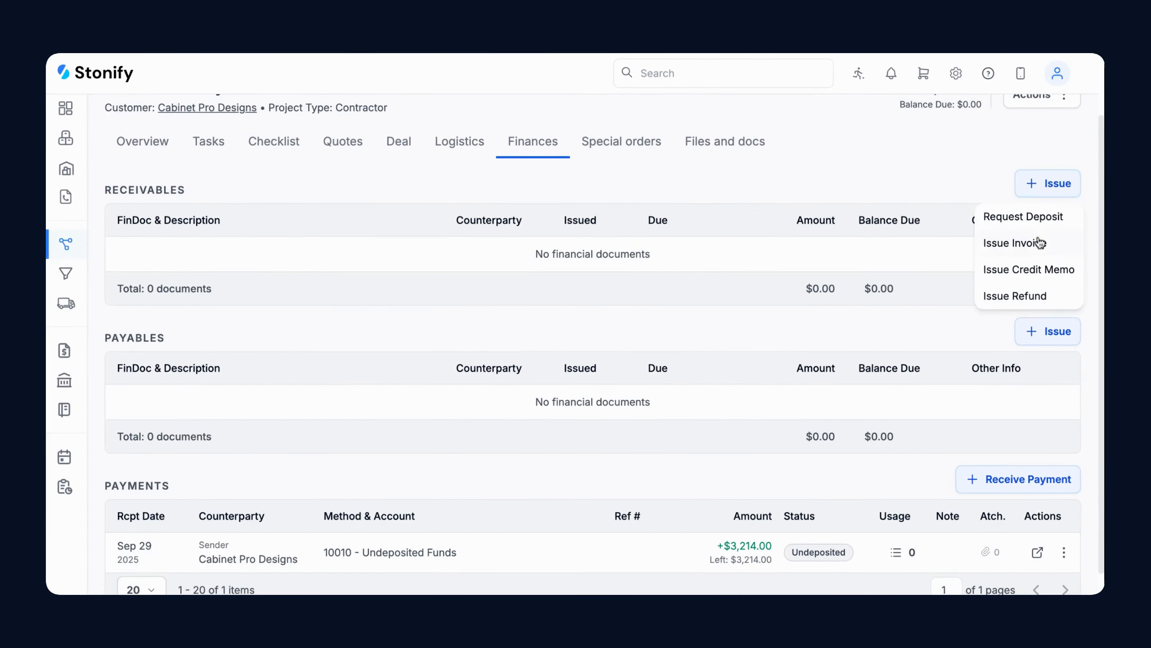
click(1039, 244)
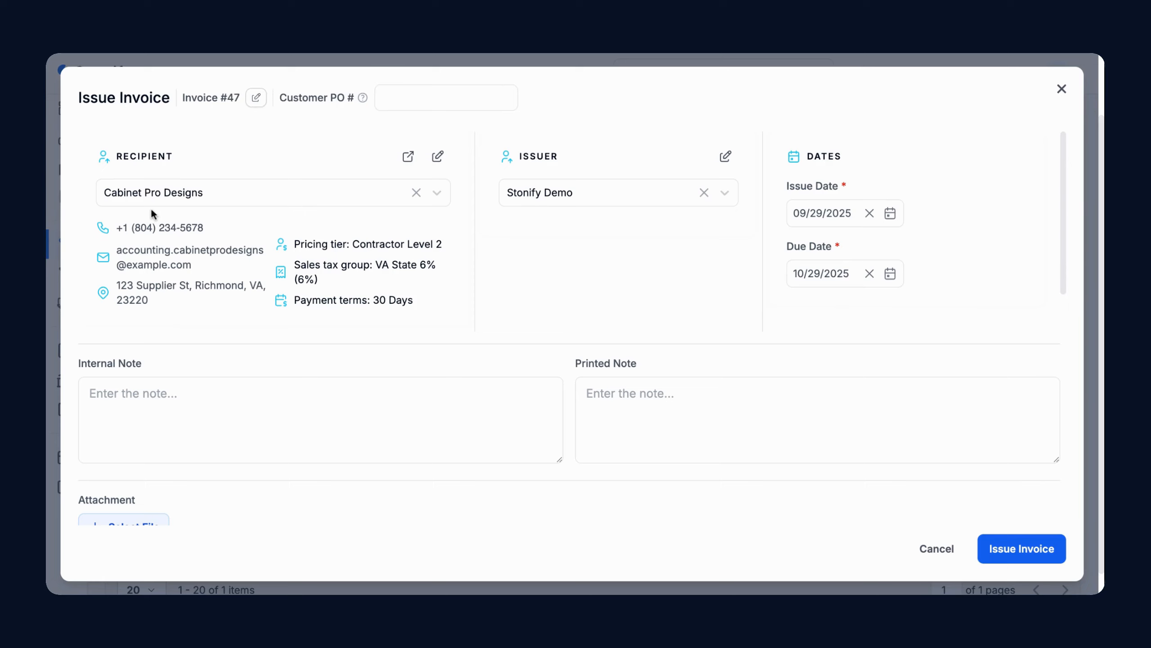
scroll(347, 349, down, 7)
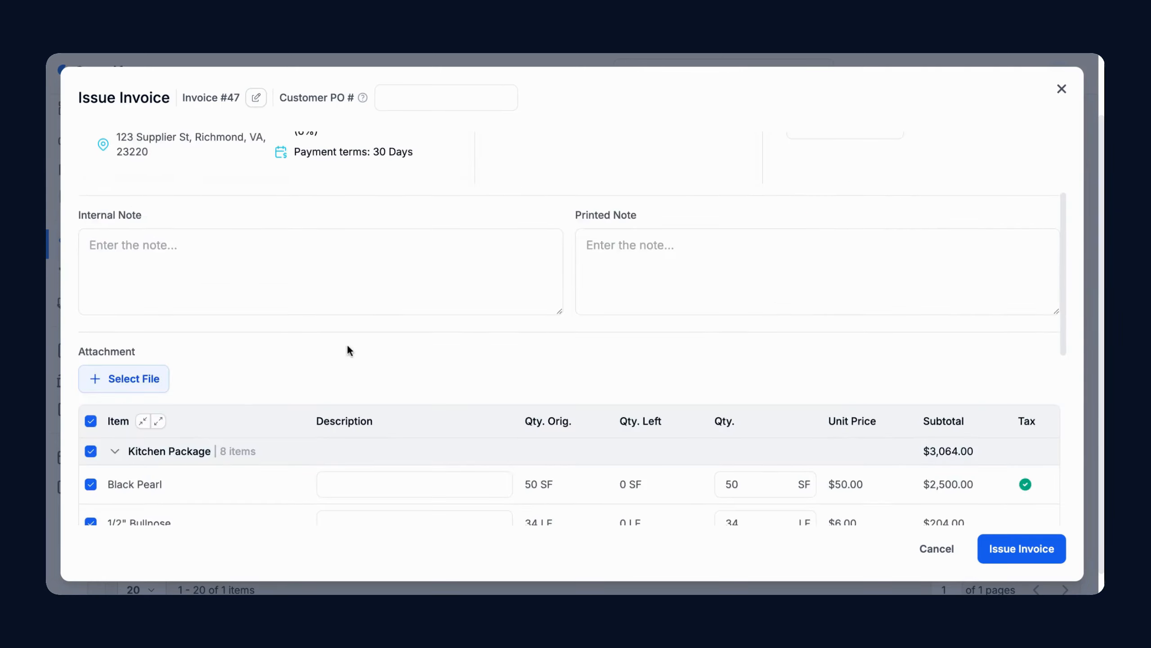
scroll(348, 344, down, 4)
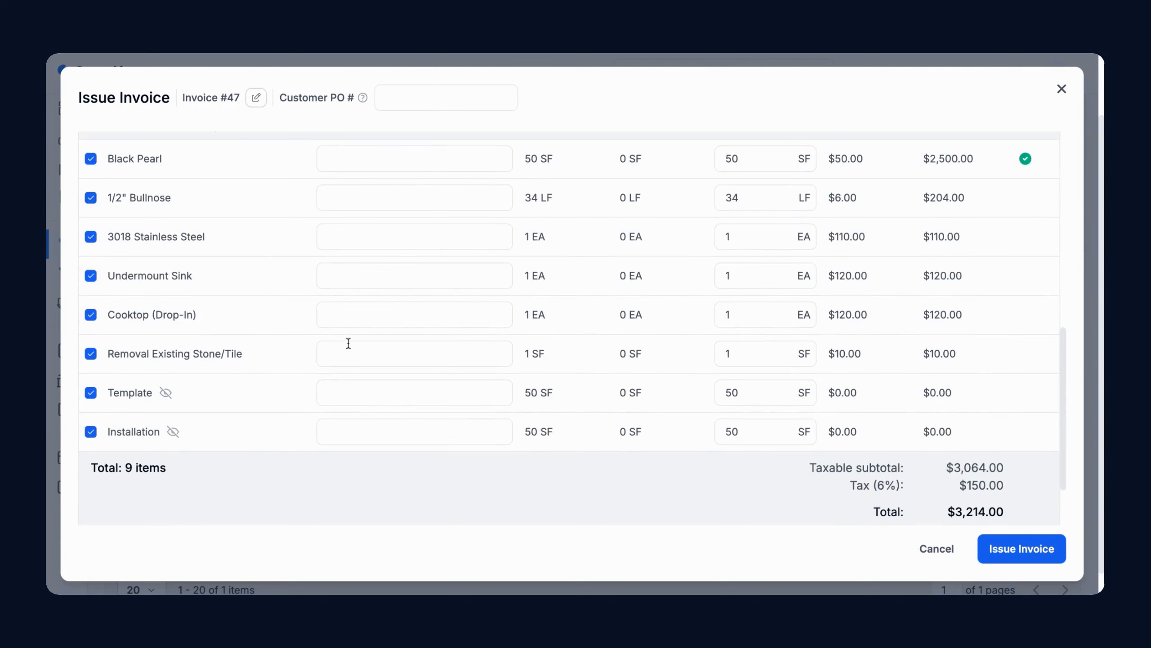
click(1006, 557)
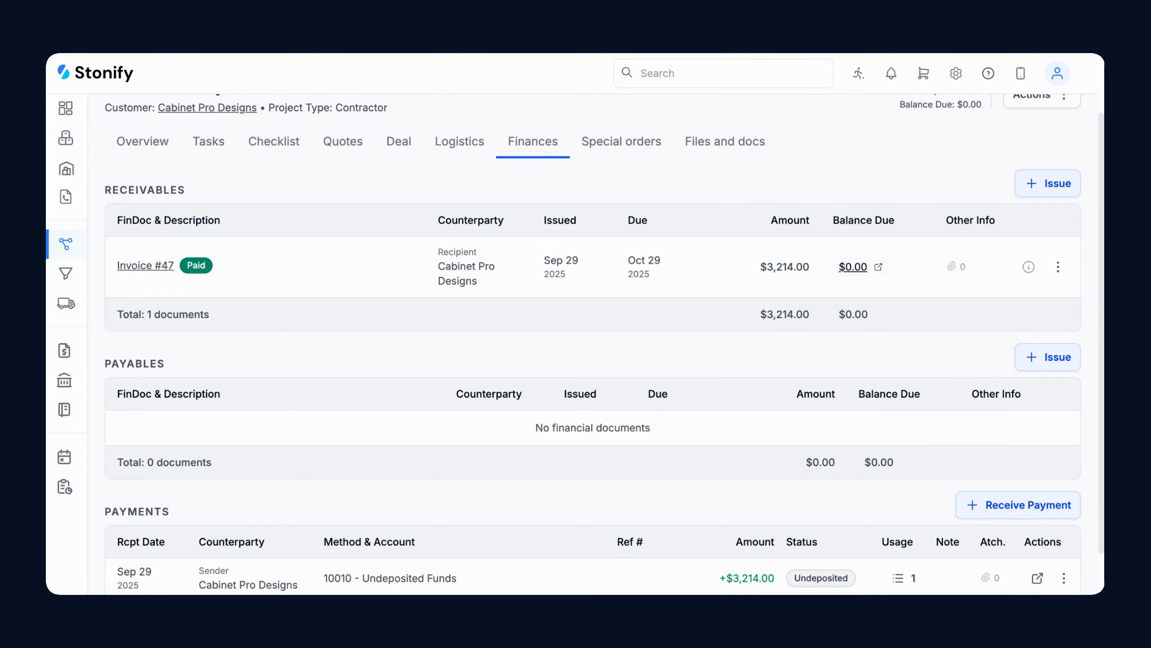
click(1057, 266)
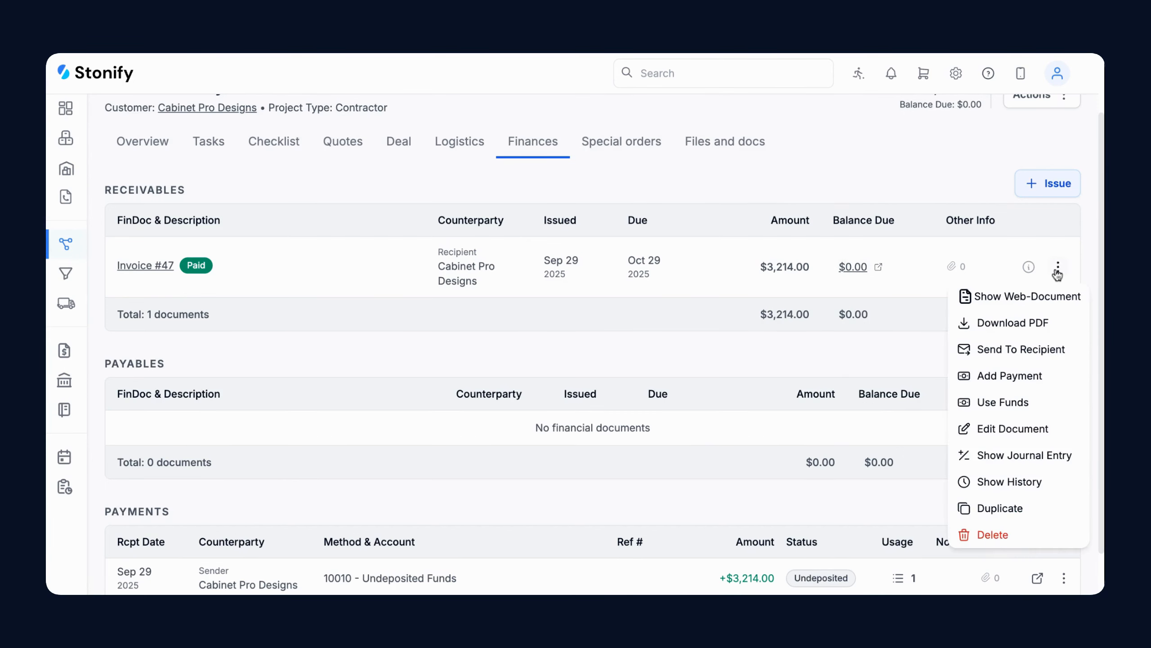
click(1058, 297)
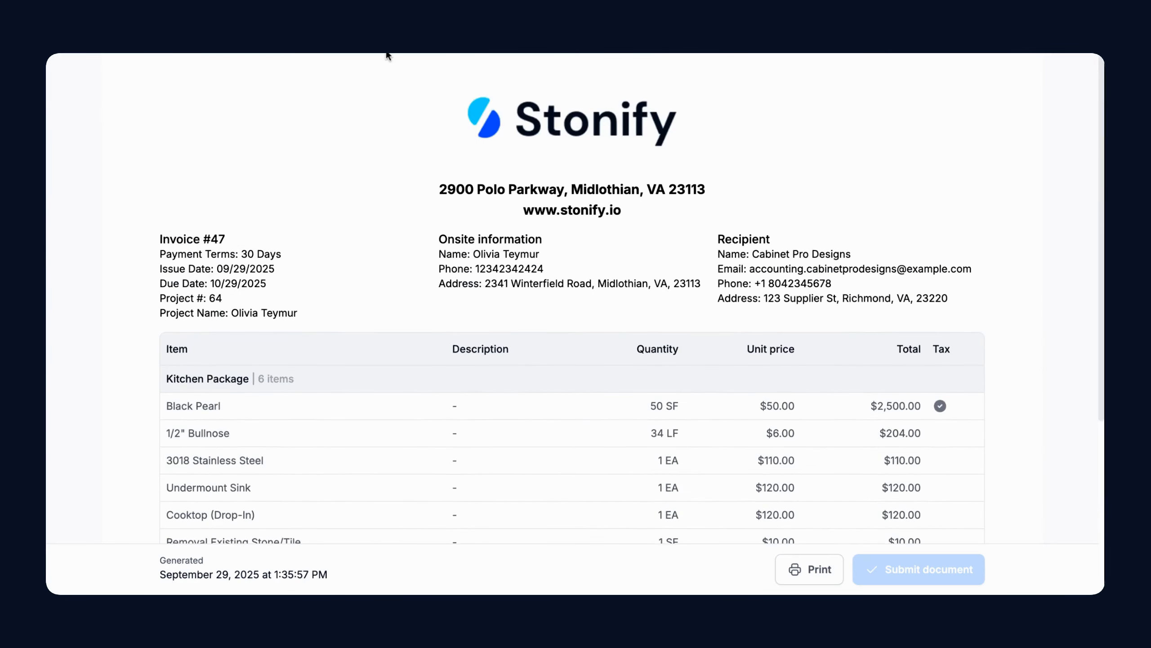
click(388, 53)
click(1058, 267)
click(1055, 322)
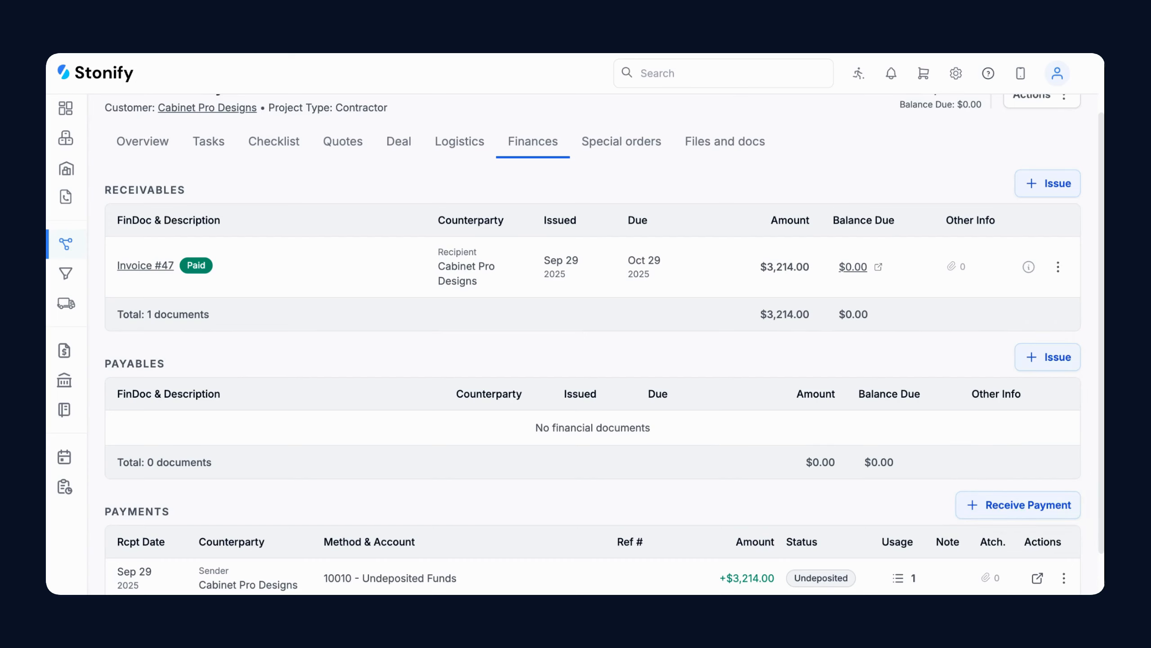
Prepare an email of Invoice #47 to its recipient with the financial PDF attached, then close it
click(1058, 267)
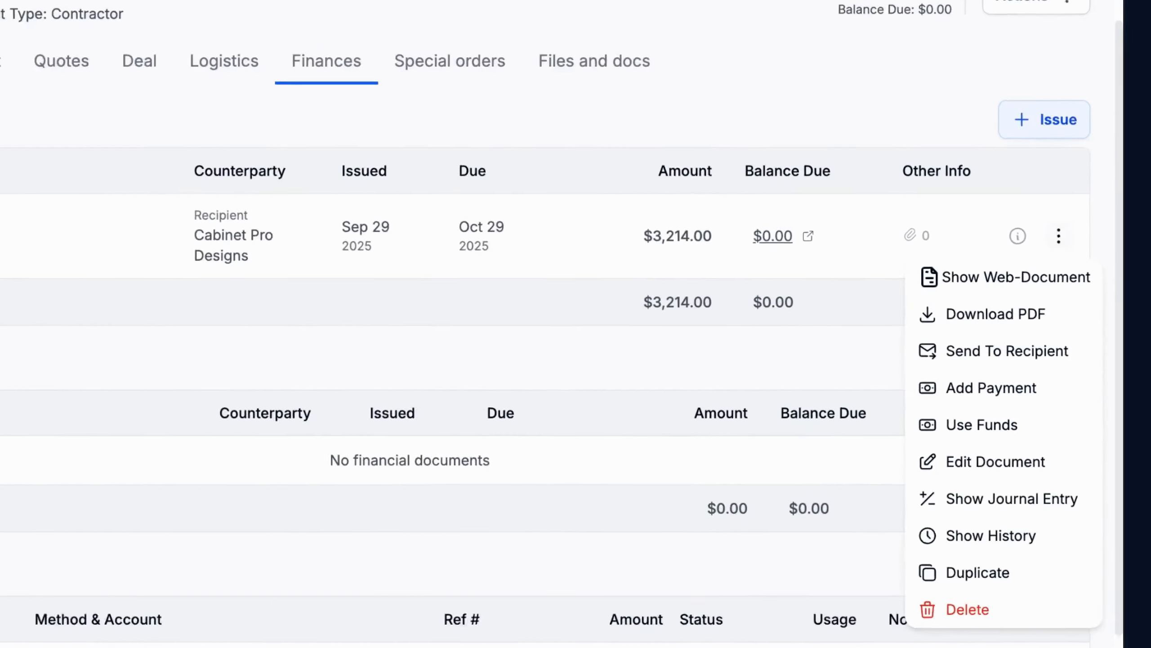
click(1054, 347)
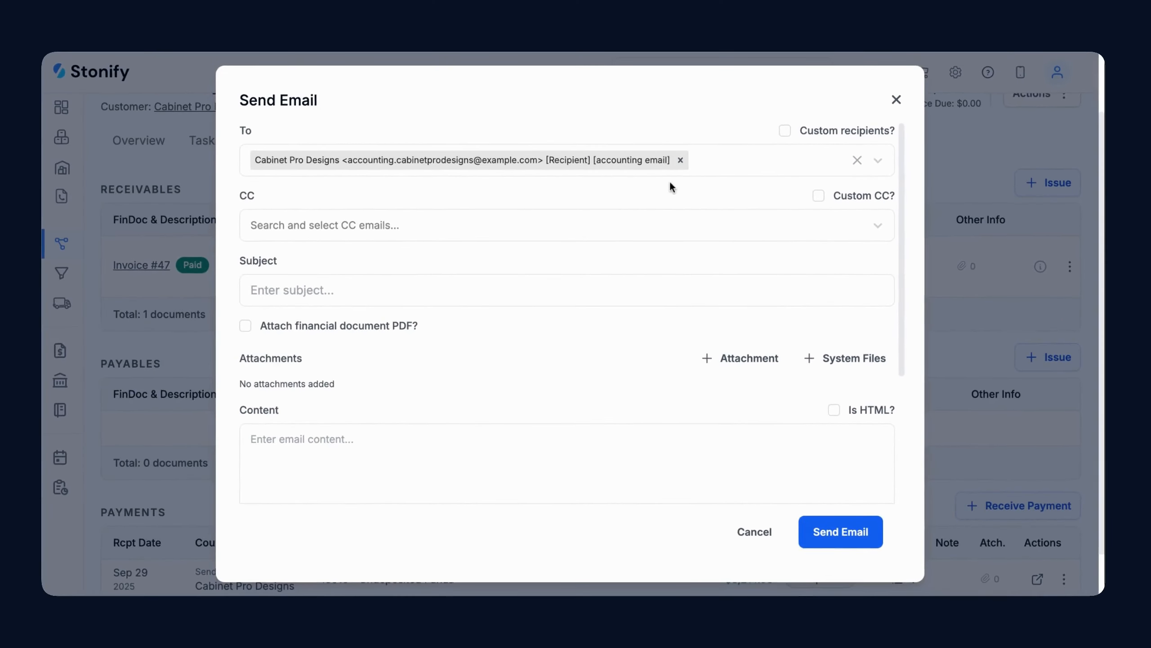
click(293, 322)
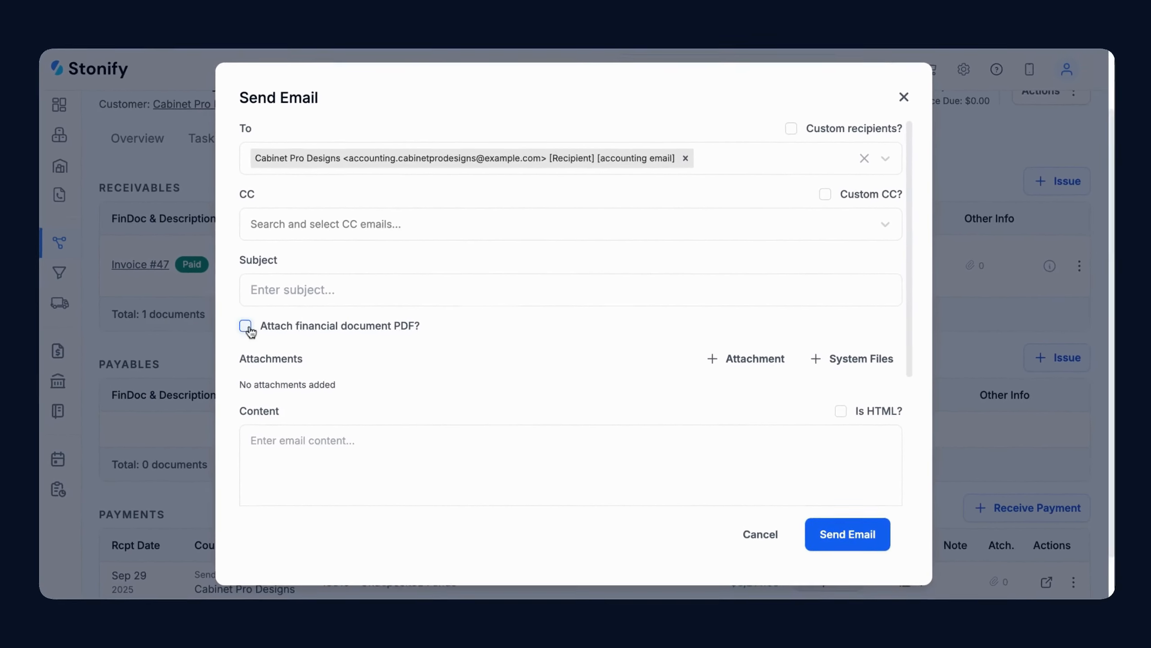
click(245, 326)
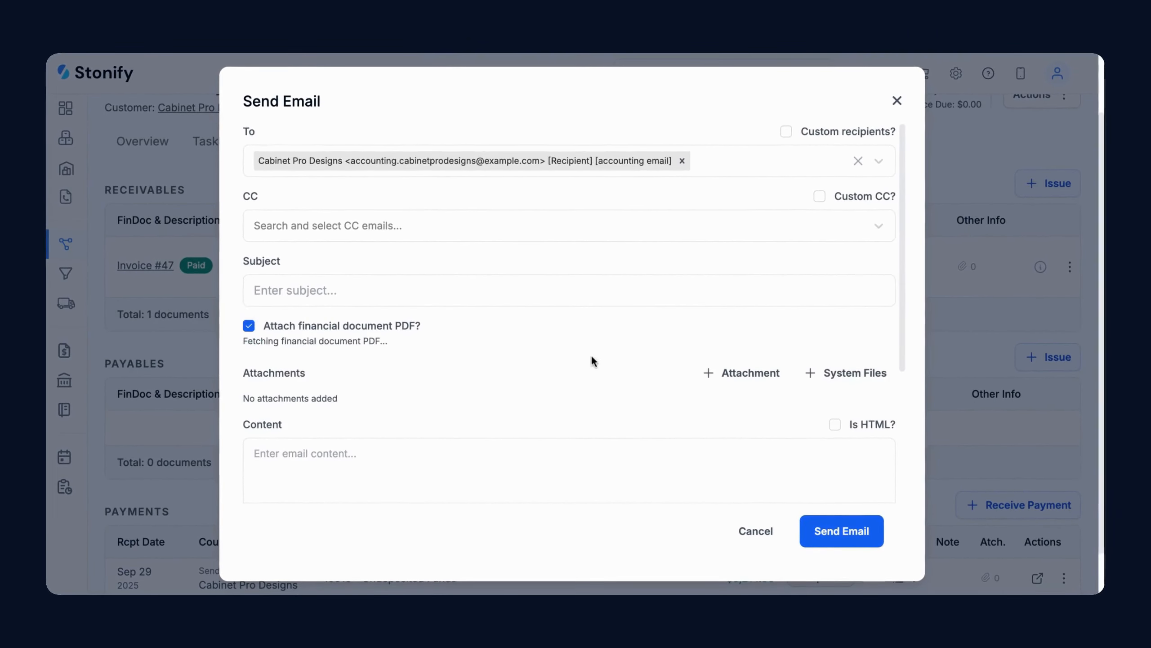
scroll(591, 355, down, 3)
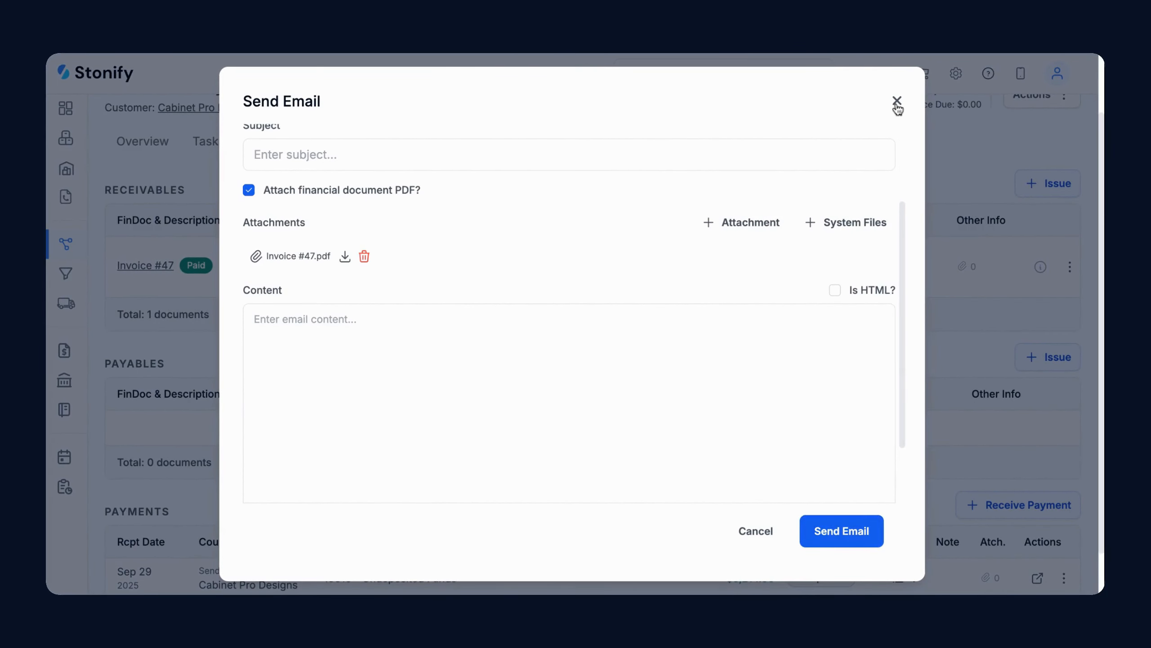
click(897, 102)
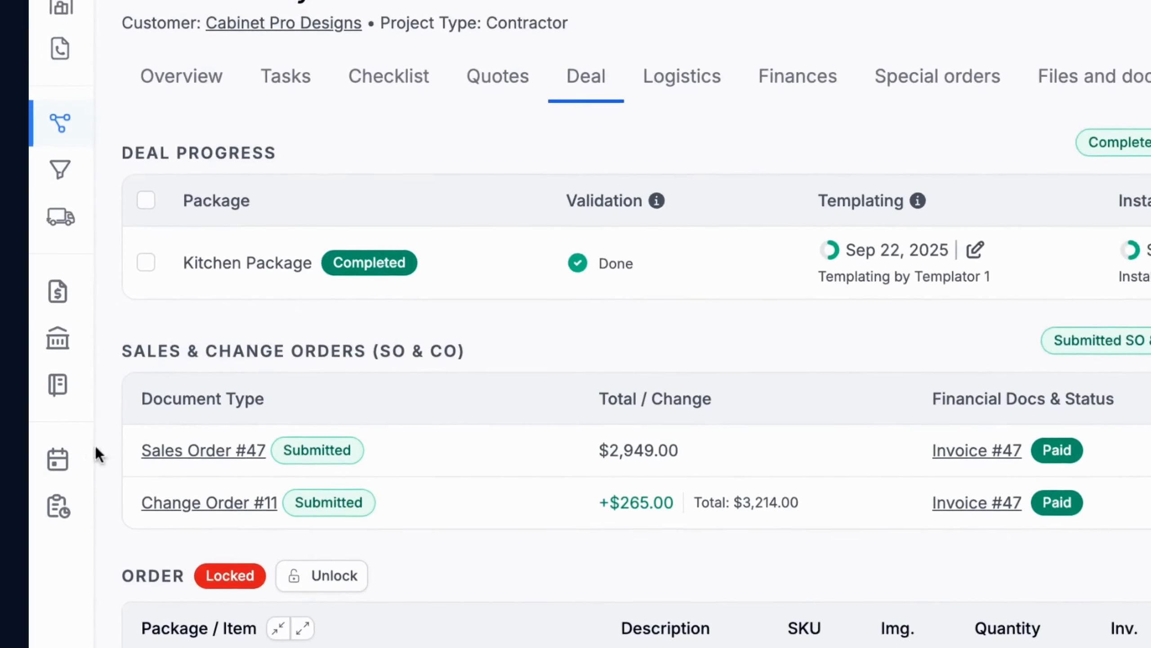
Open the Installation Calendar by Assignee from Calendars favorites and look over the week
click(78, 458)
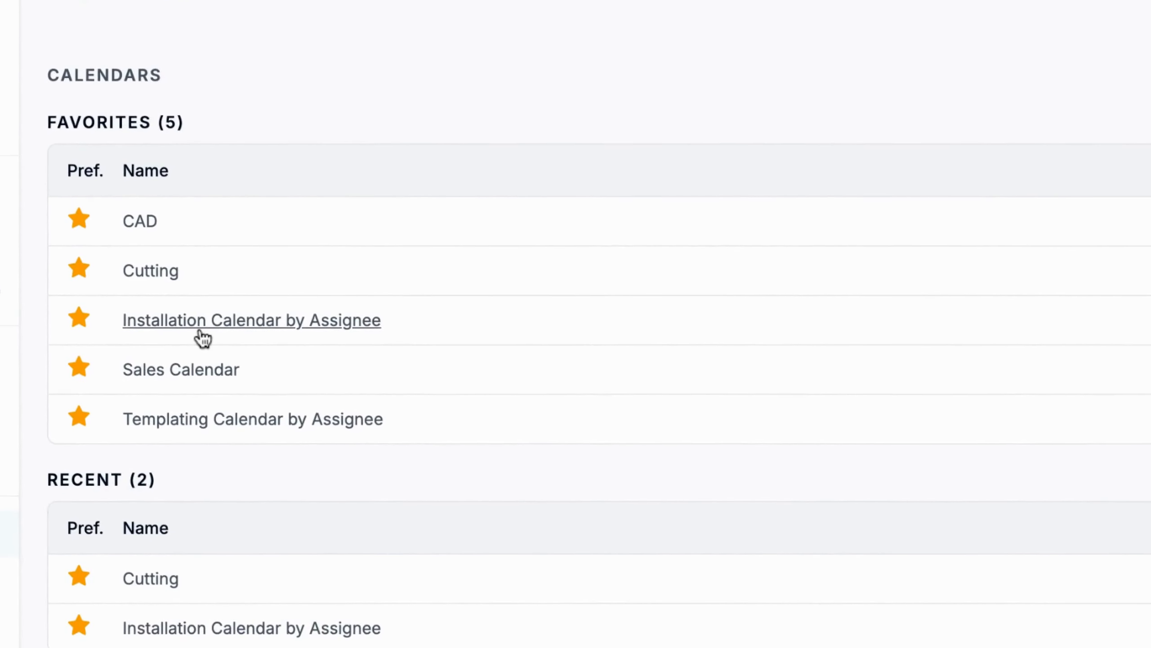
click(199, 331)
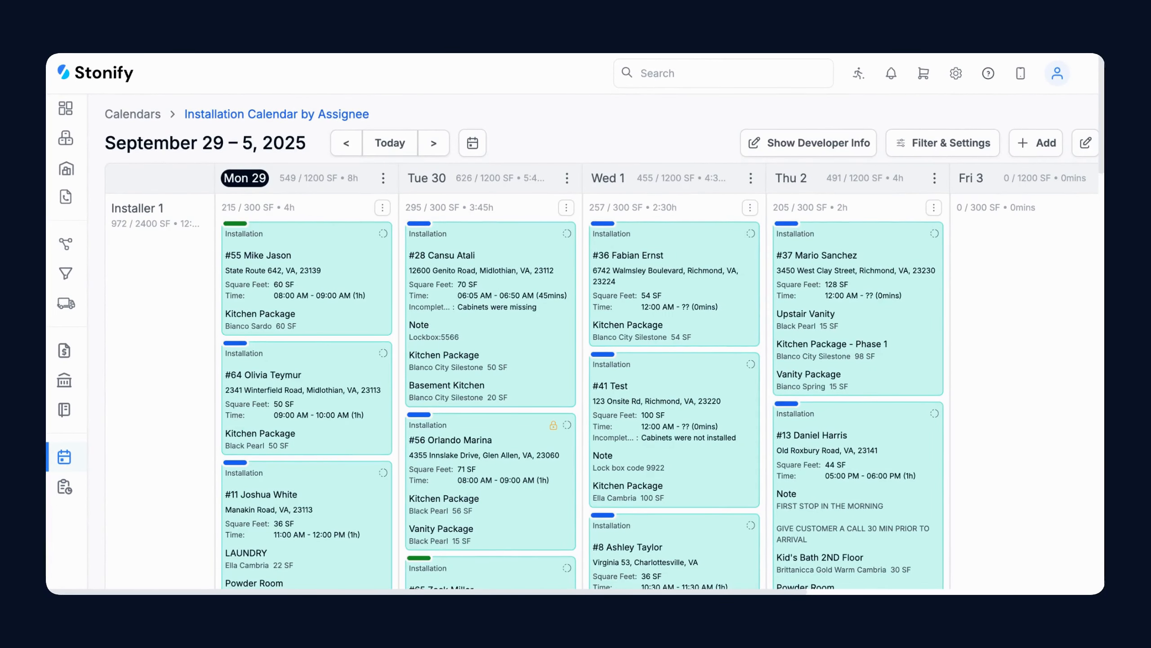
scroll(181, 313, right, 5)
scroll(181, 313, left, 5)
scroll(603, 345, down, 15)
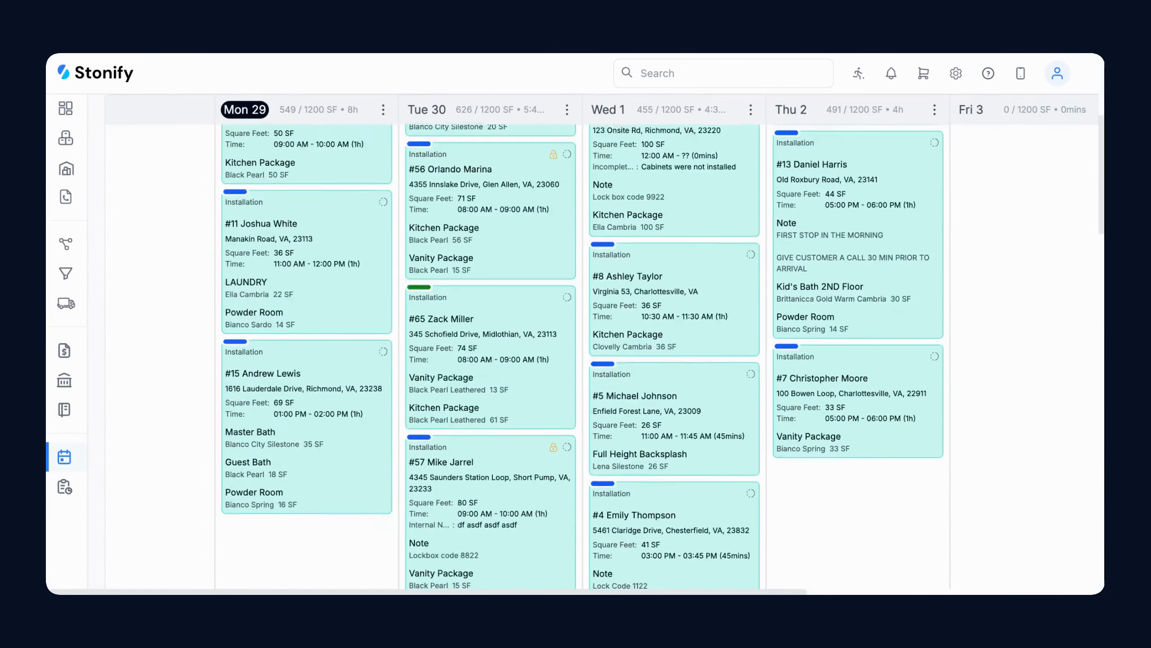
scroll(603, 344, up, 15)
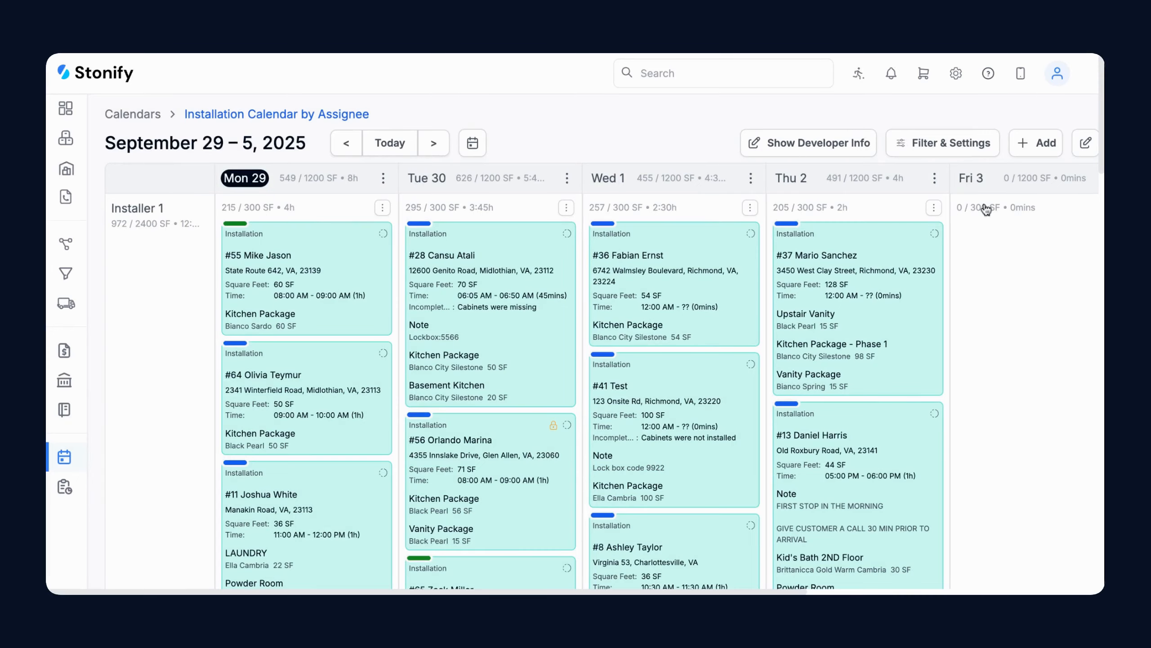
Filter the installation calendar to show only In Progress tasks
click(964, 153)
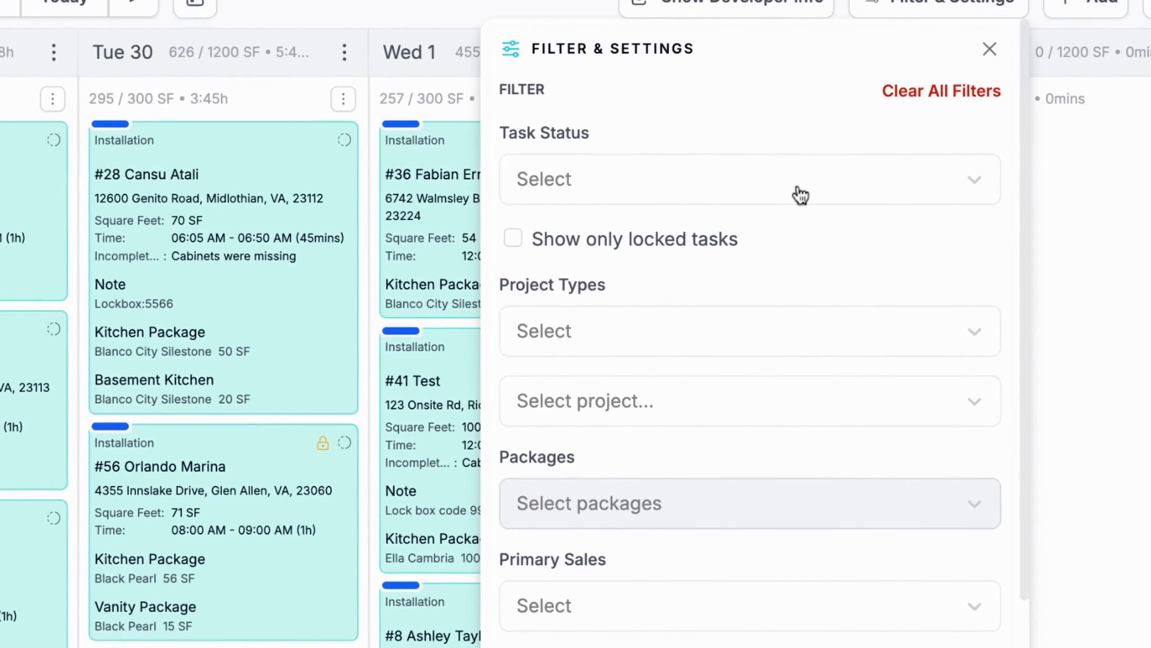
click(800, 196)
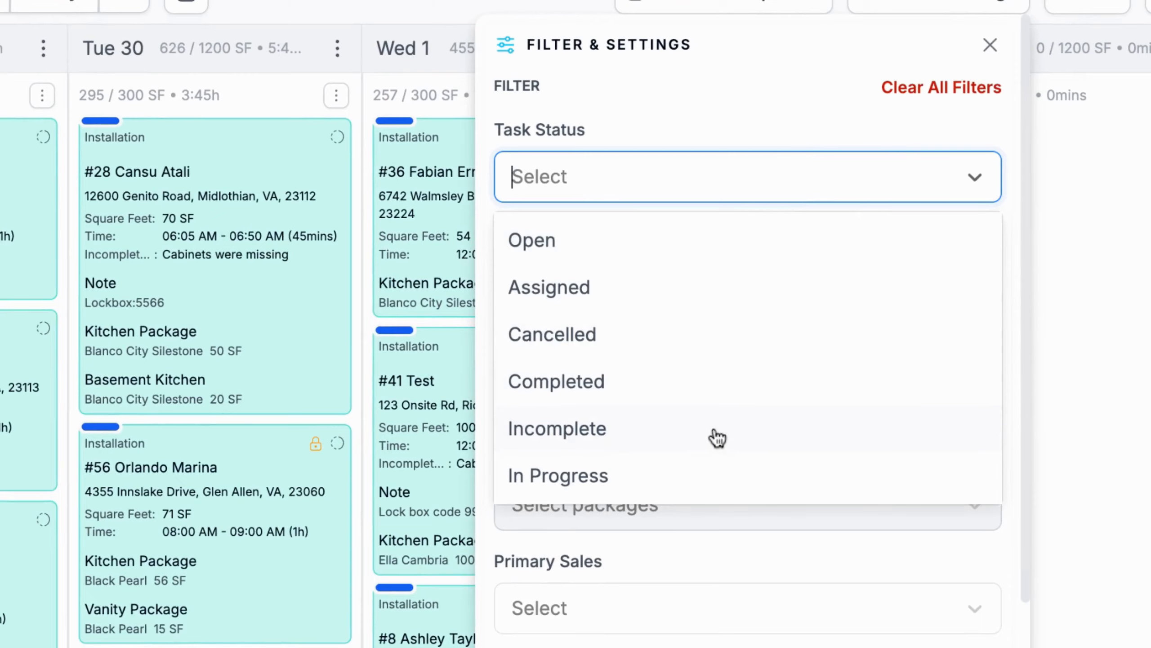
click(705, 473)
click(774, 126)
click(967, 562)
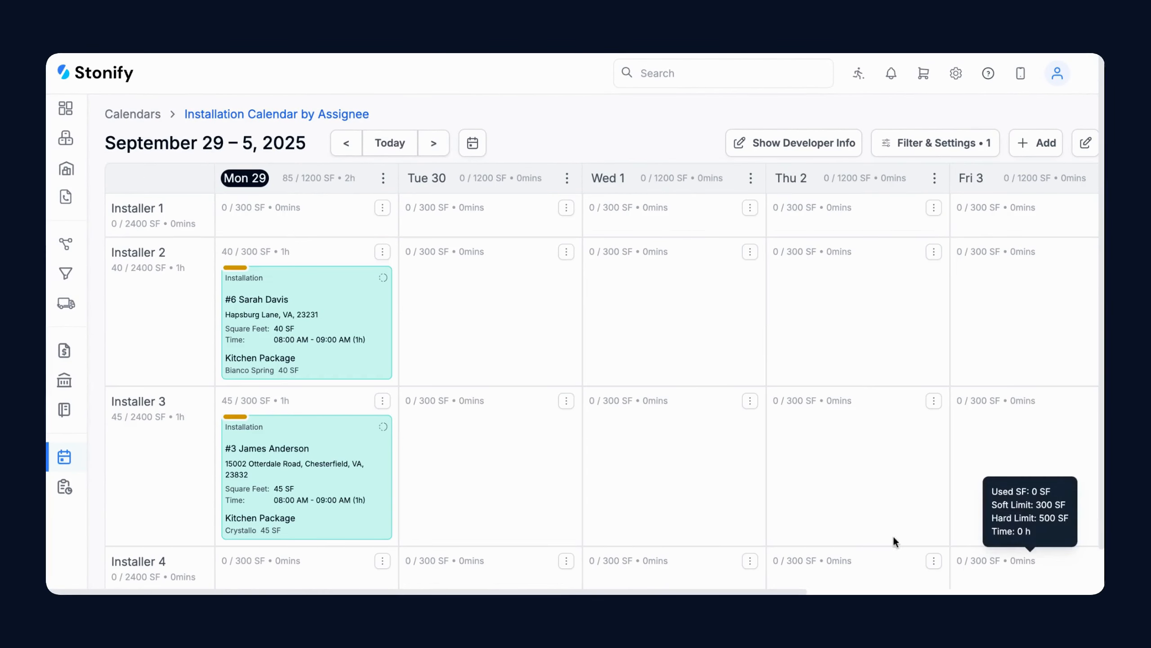
scroll(492, 336, down, 1)
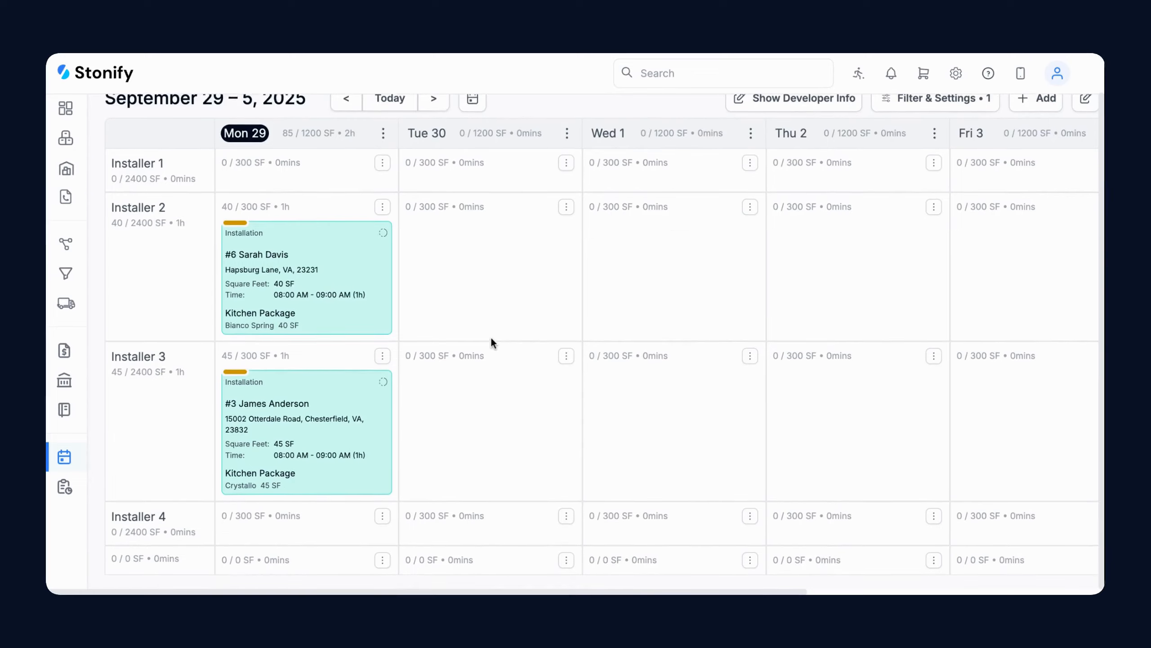
scroll(491, 336, up, 1)
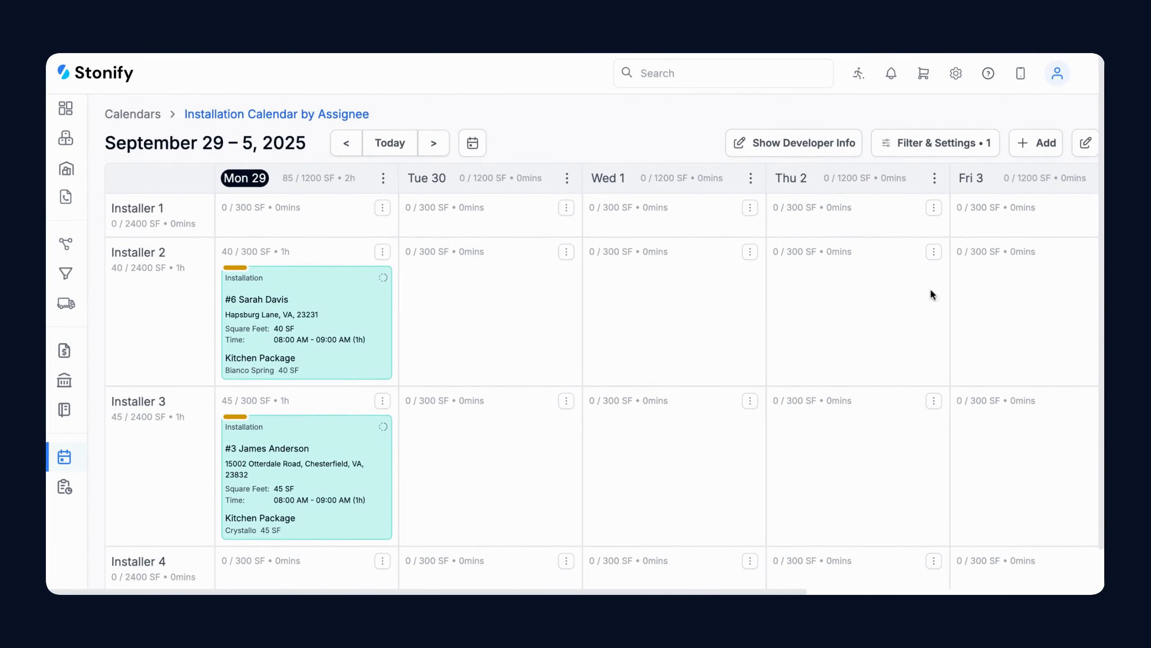
Replace the In Progress status filter with the first primary sales consultant and apply
click(959, 156)
click(745, 259)
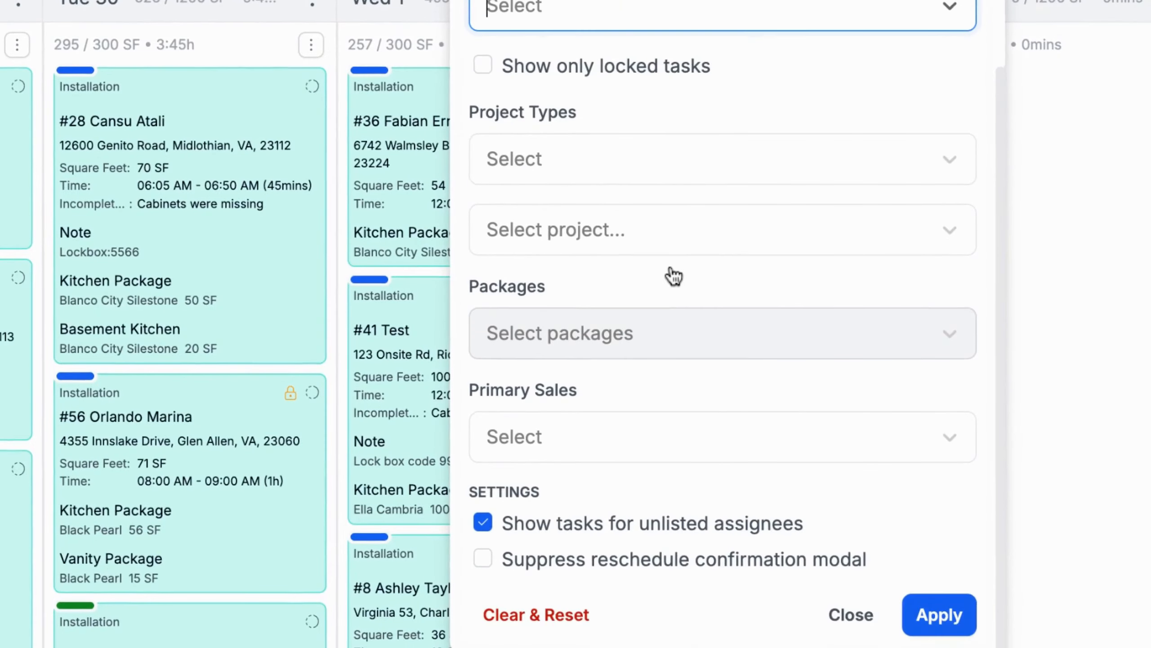
click(693, 444)
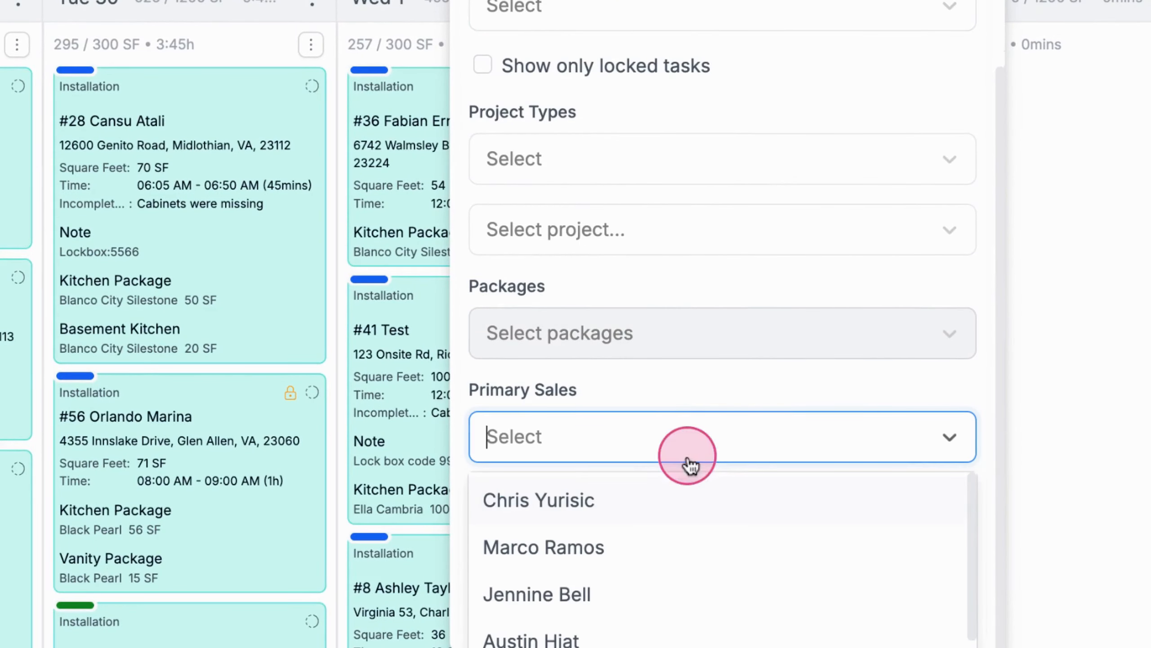
click(669, 501)
click(781, 396)
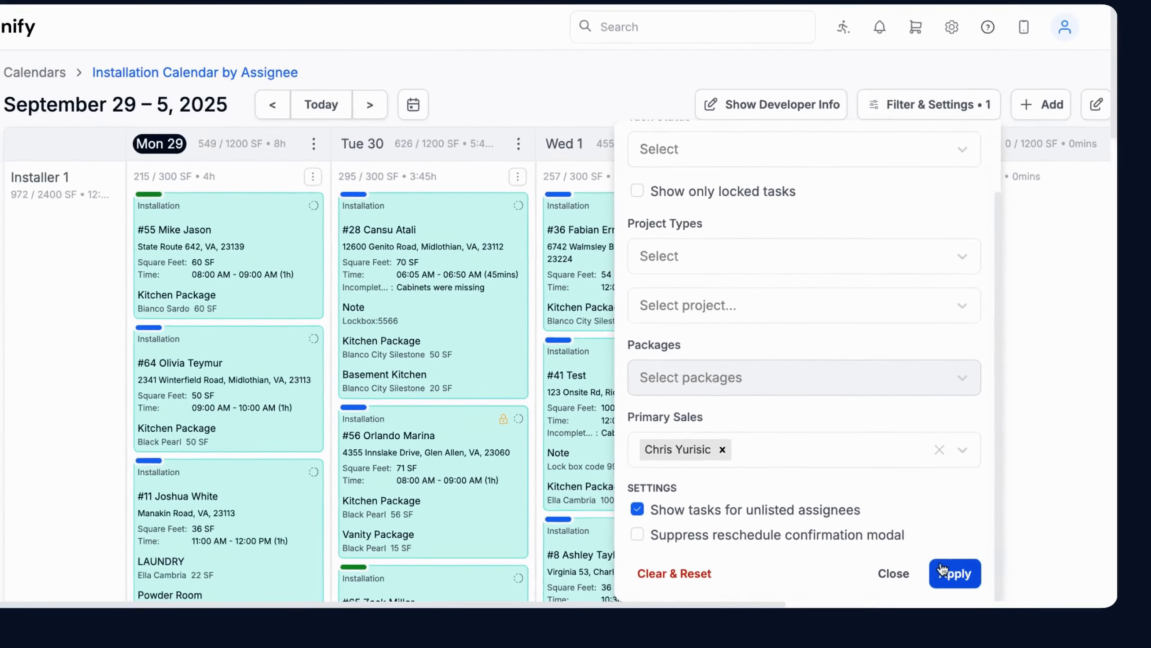
click(942, 568)
scroll(1025, 385, down, 5)
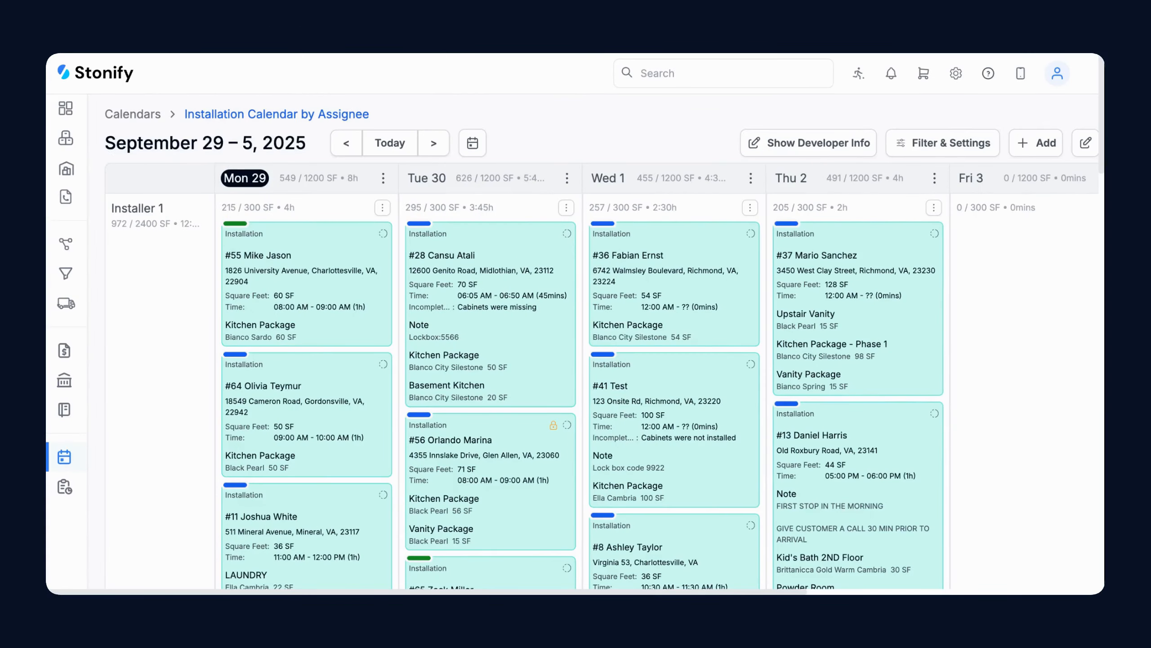
Open Monday the 29th's route planner, collapse all routes and expand only Installer 1's stops
click(383, 178)
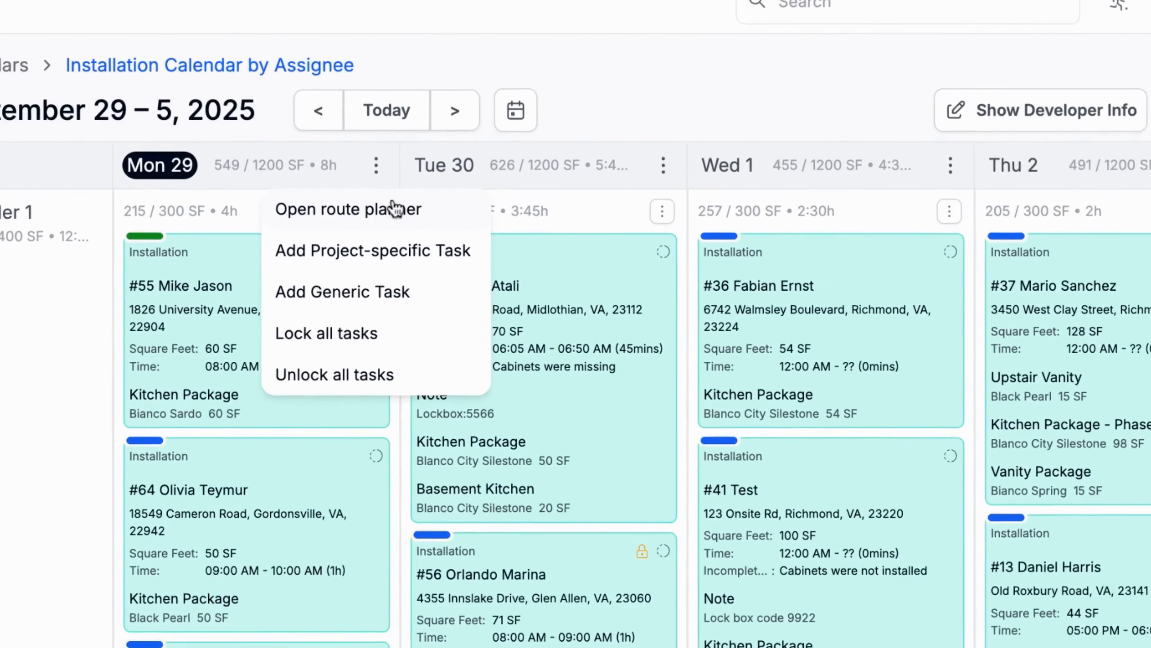
click(394, 208)
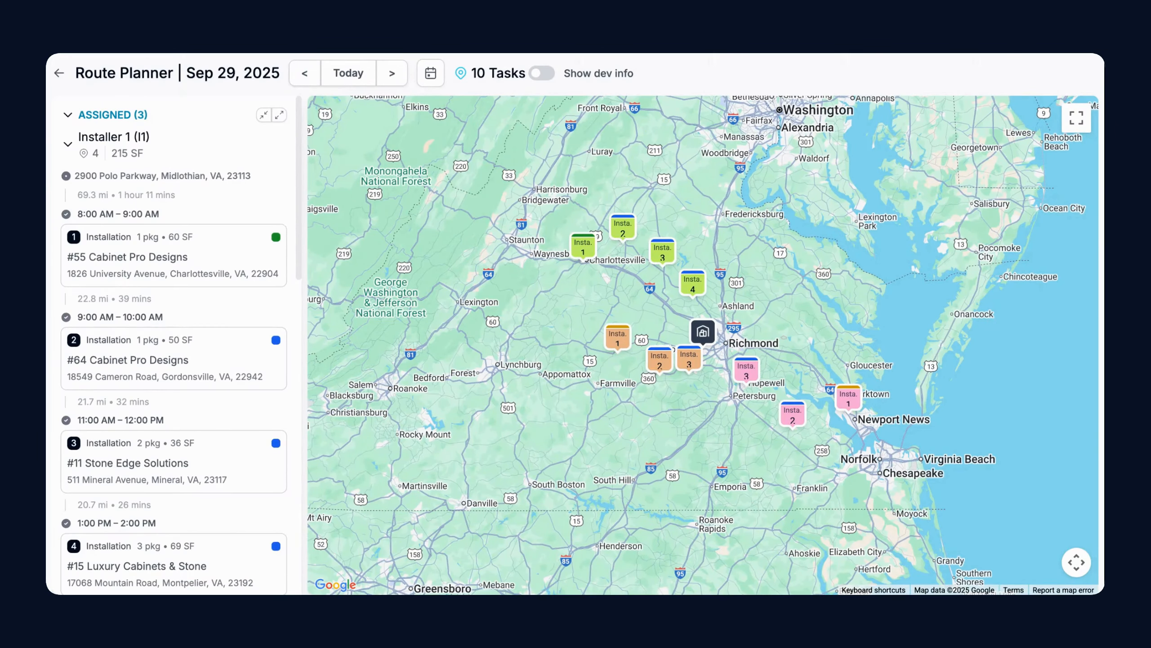
scroll(213, 217, down, 10)
scroll(213, 217, up, 10)
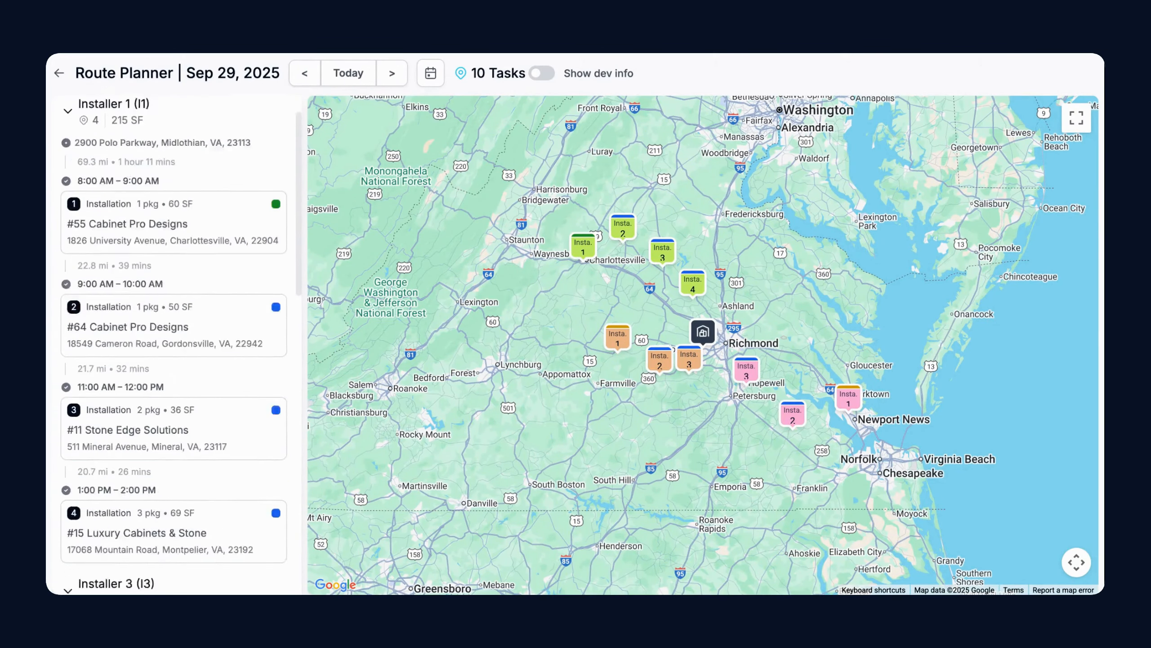
scroll(263, 136, up, 2)
click(270, 115)
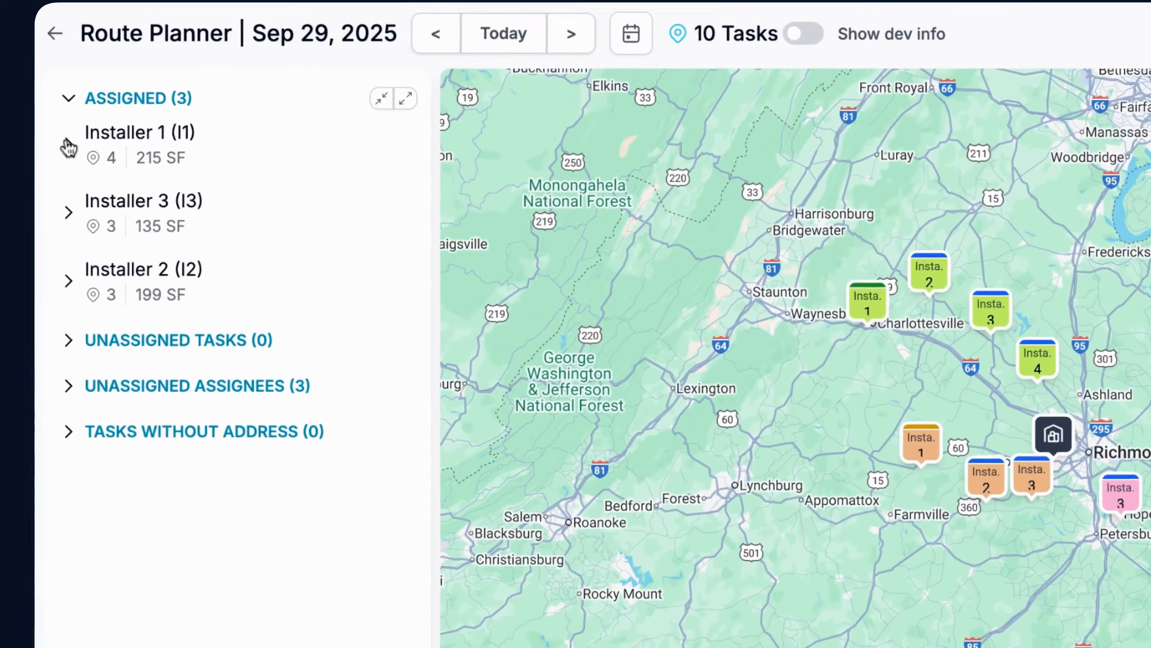
click(67, 144)
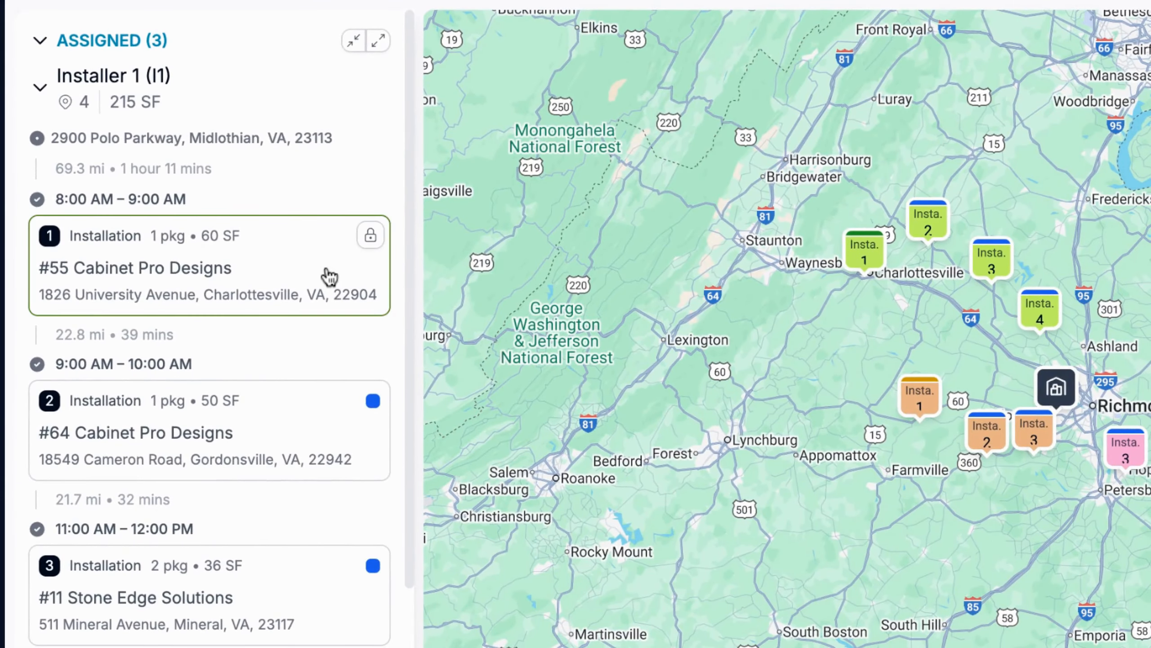
Change the assignee of task #55 (Cabinet Pro Designs) to Installer 4
click(327, 273)
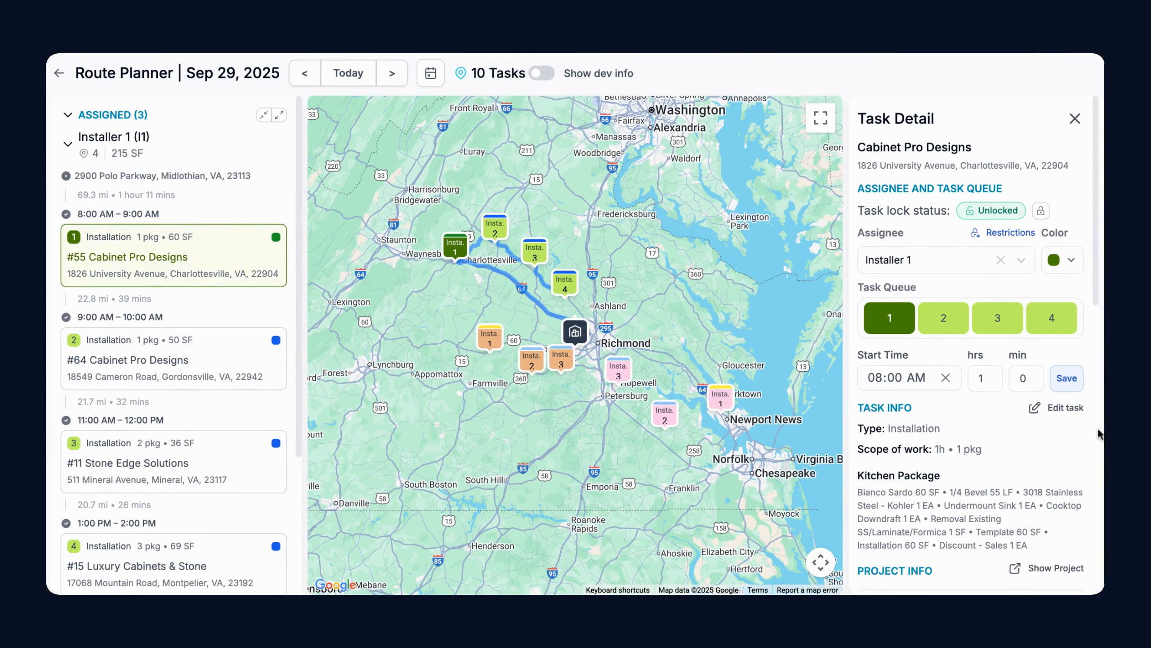
scroll(1098, 433, down, 3)
scroll(970, 344, down, 3)
scroll(970, 340, down, 3)
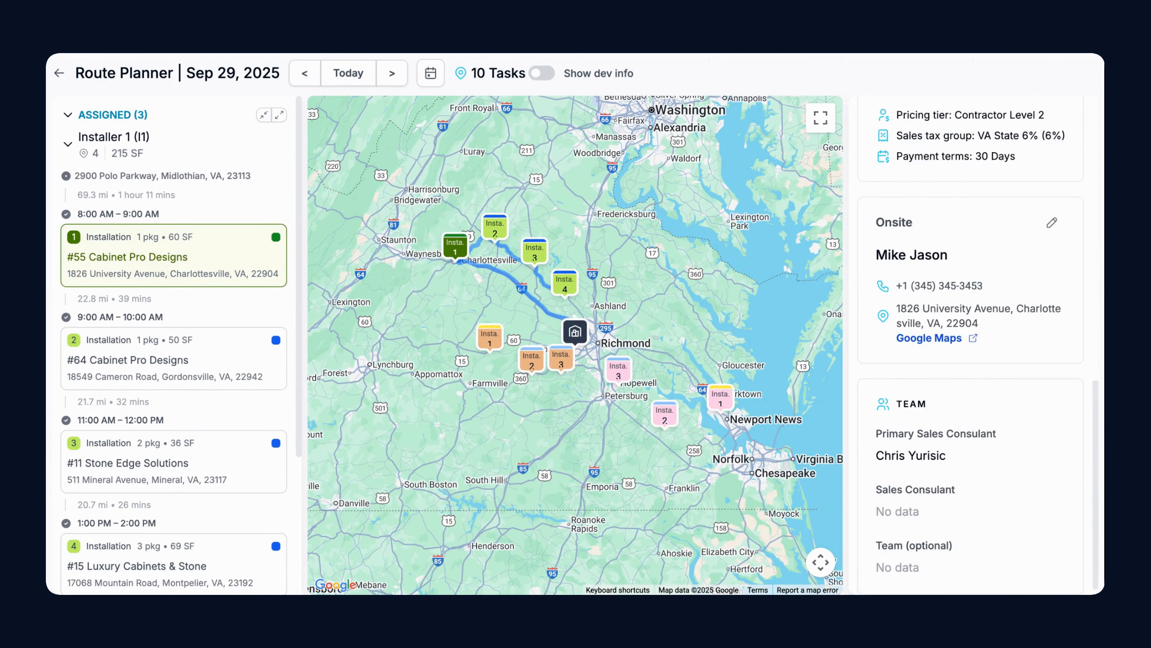
scroll(970, 344, up, 10)
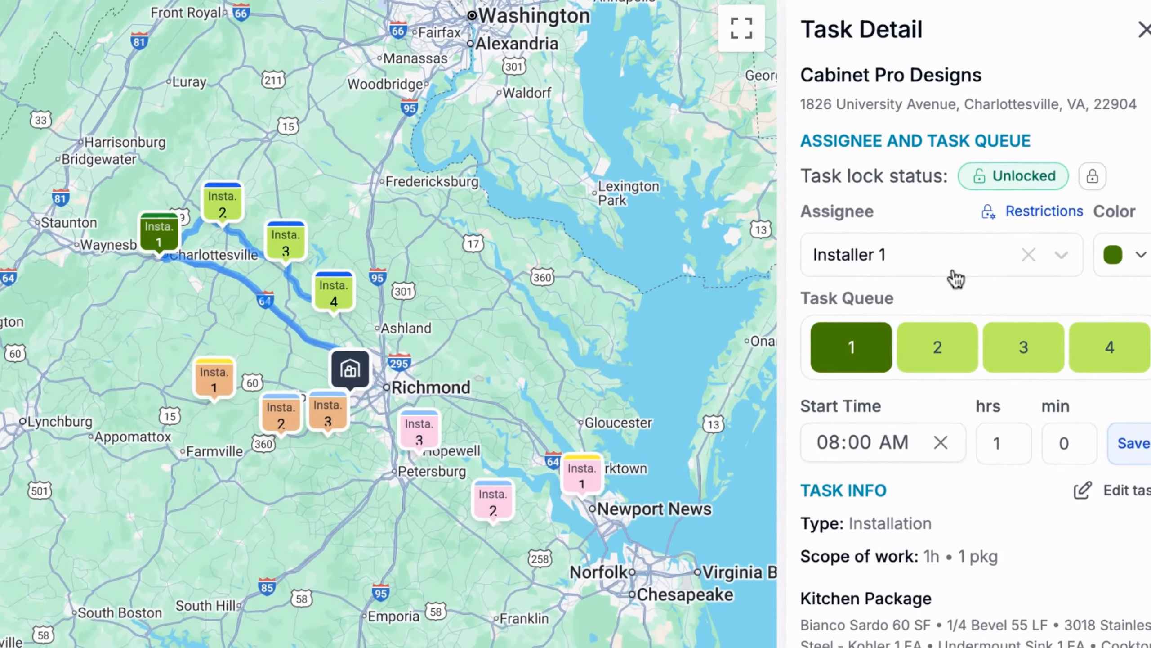
click(953, 267)
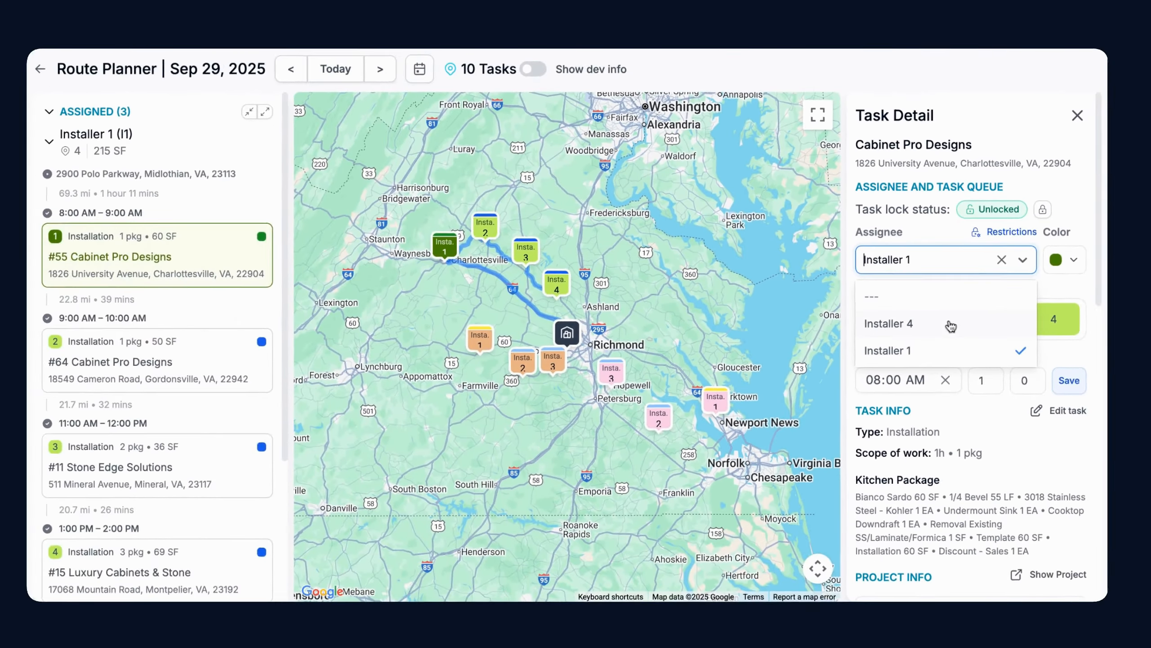
click(946, 352)
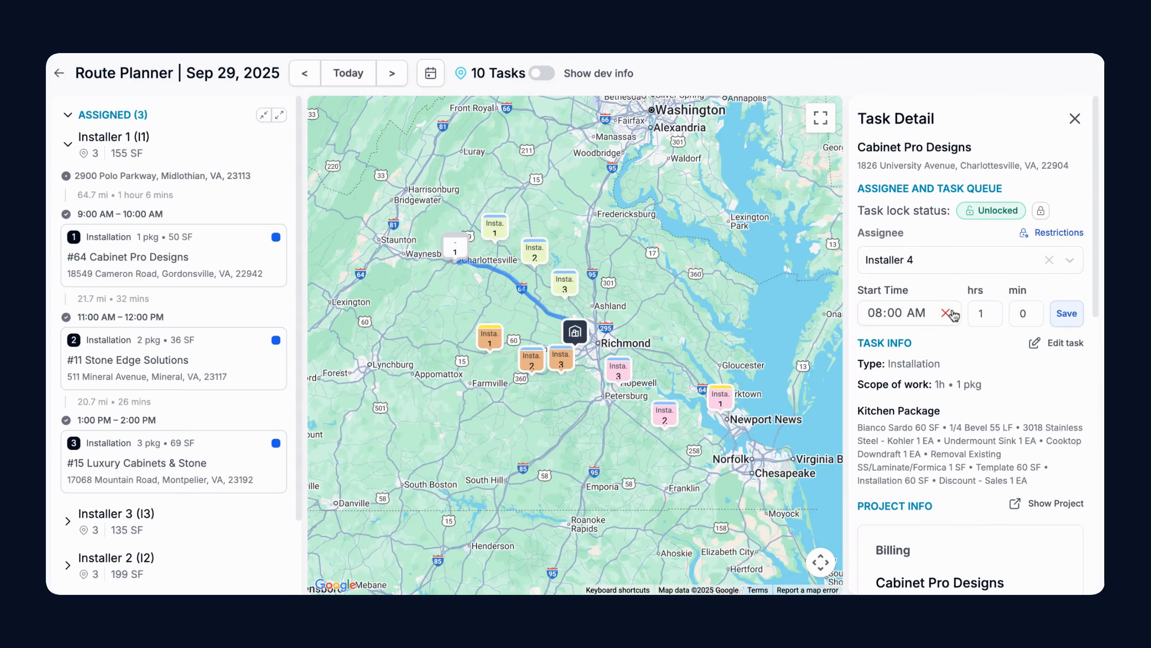